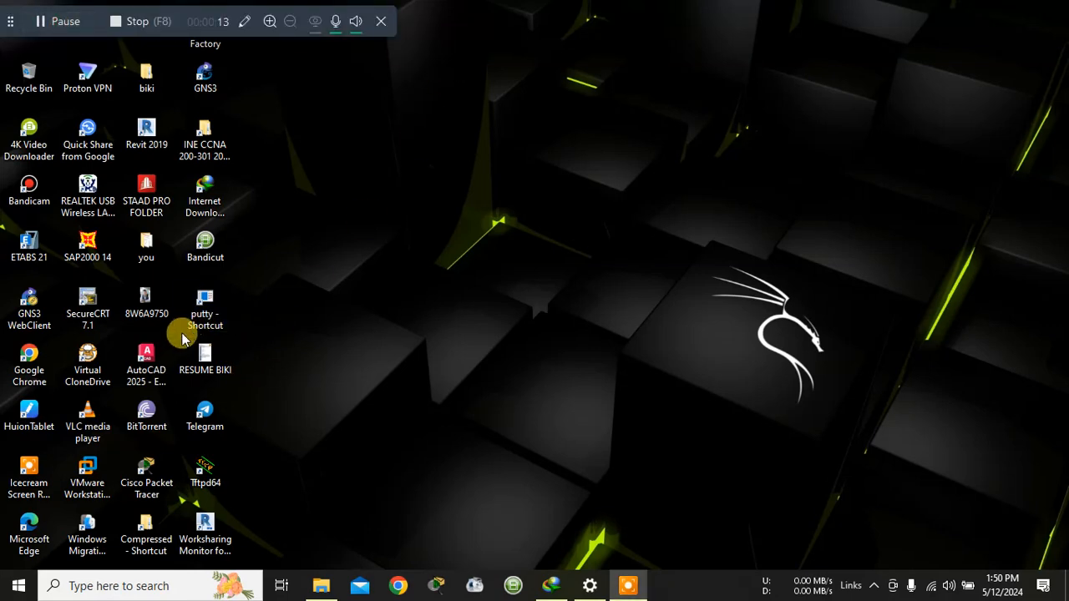
Step: Launch STAAD.Pro V8i from the STAAD PRO FOLDER on the desktop
{"action": "double_click", "coordinate": [147, 200]}
{"action": "left_click", "coordinate": [809, 138]}
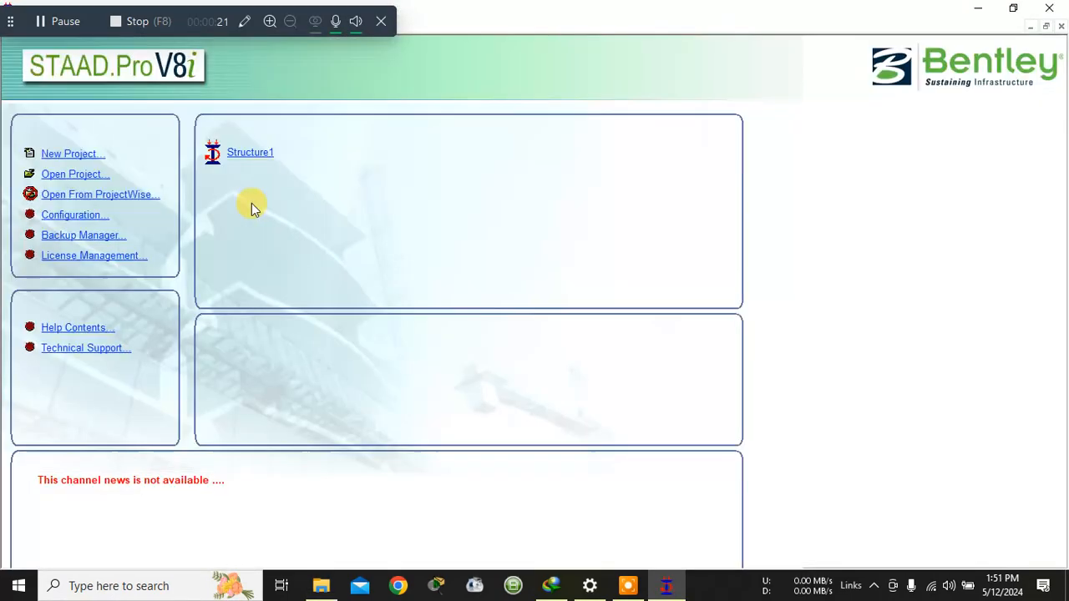
Step: Look over the new-project settings and the base unit in the program configuration, closing both without changes
{"action": "left_click", "coordinate": [81, 160]}
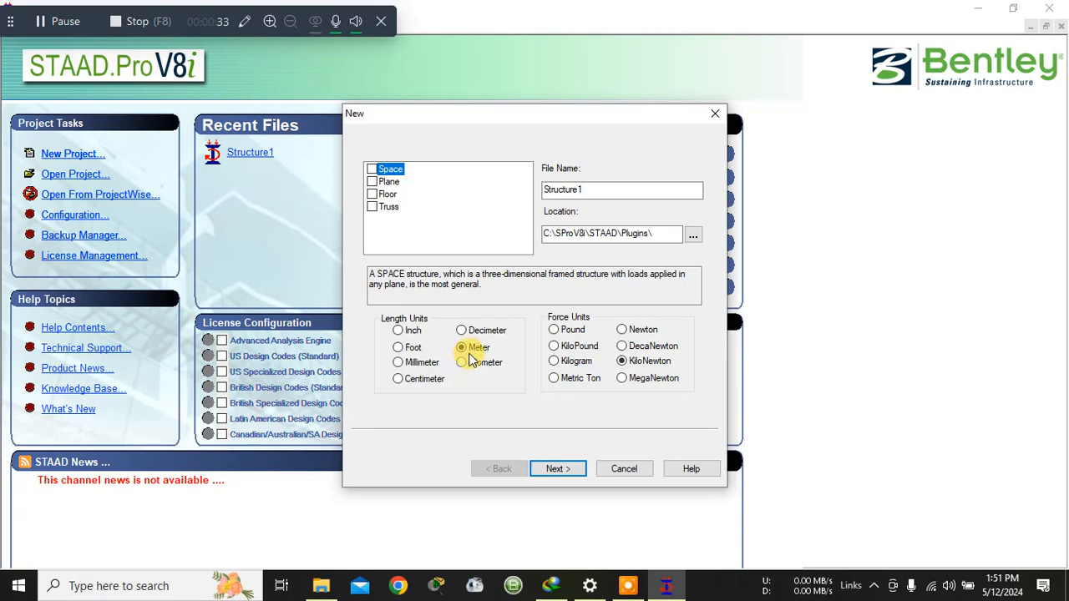
{"action": "left_click", "coordinate": [725, 117]}
{"action": "left_click", "coordinate": [87, 219]}
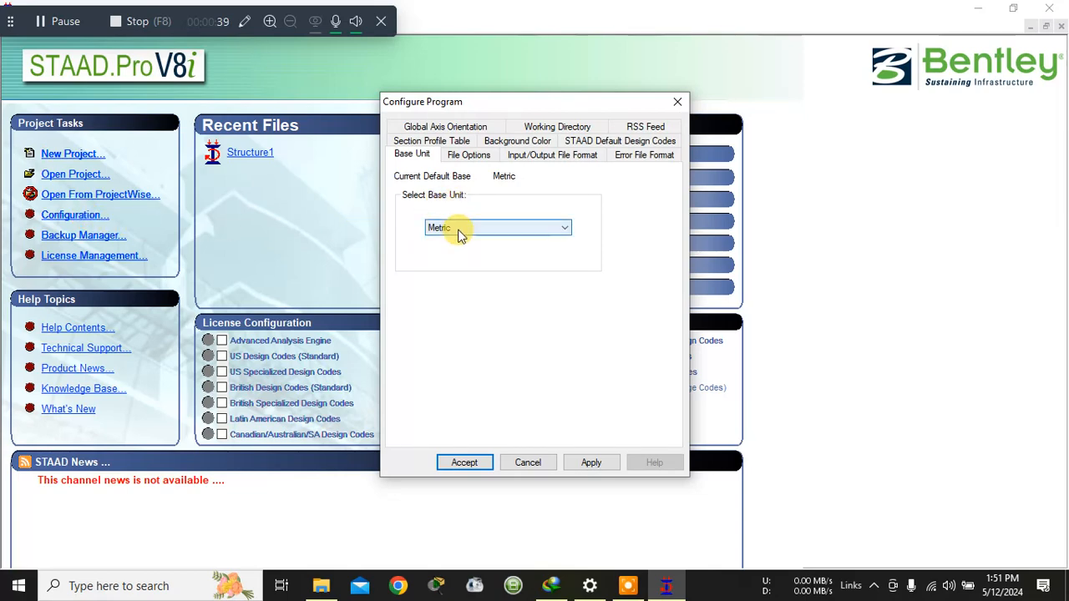
{"action": "left_click", "coordinate": [513, 462]}
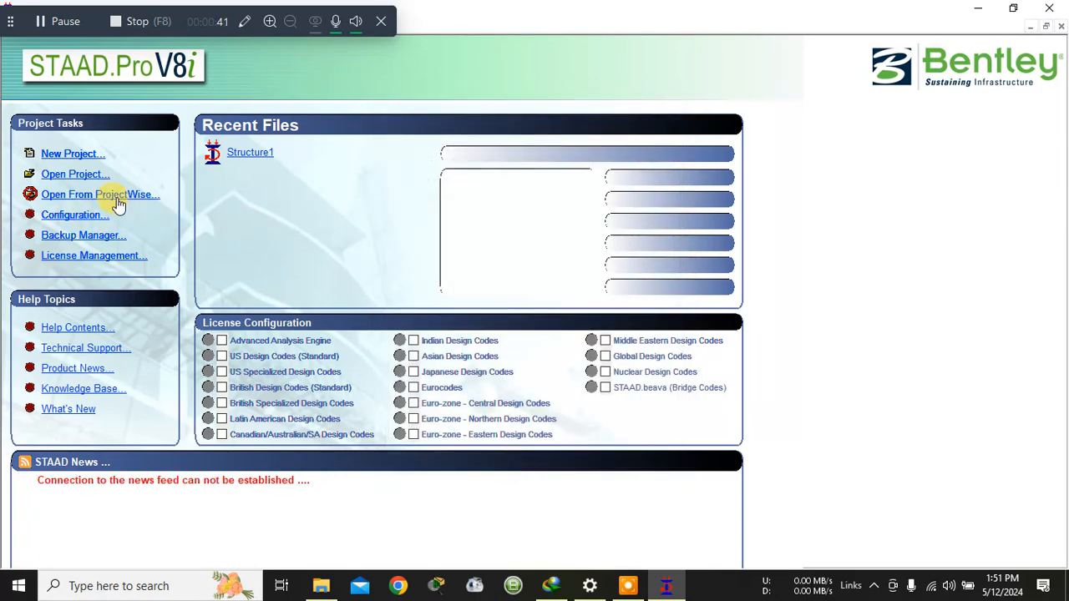
Step: Start a new project with Meter as the length unit and KiloNewton as the force unit
{"action": "left_click", "coordinate": [71, 153]}
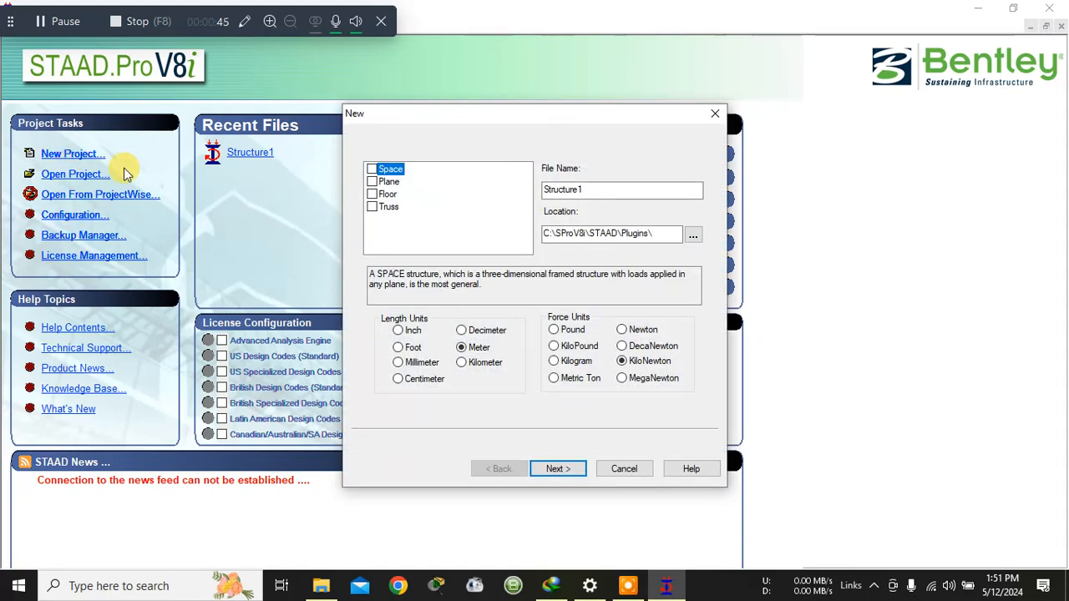
{"action": "left_click", "coordinate": [462, 348]}
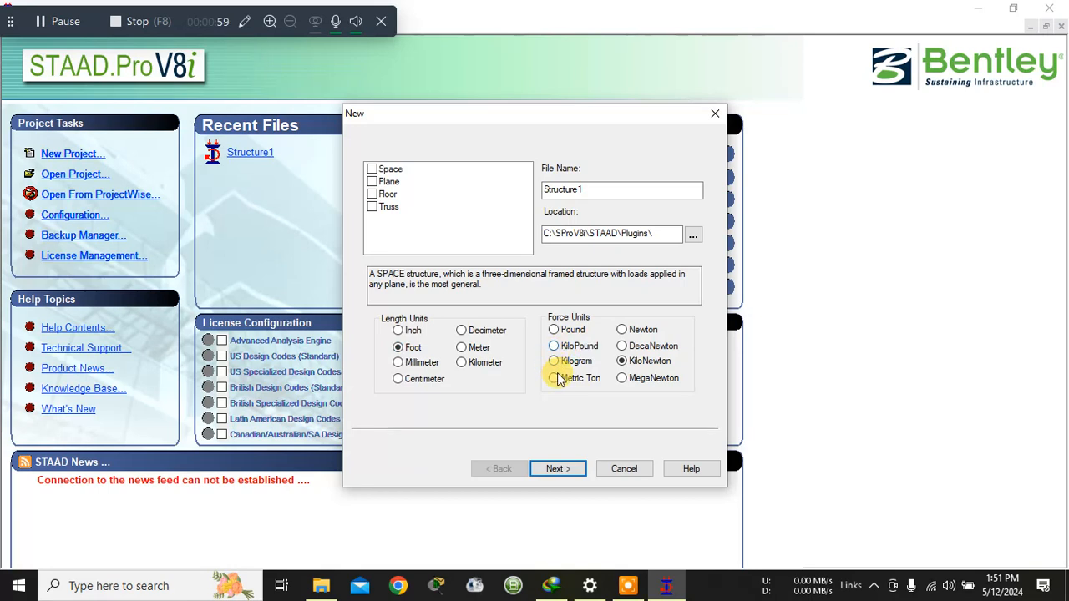
{"action": "left_click", "coordinate": [556, 347]}
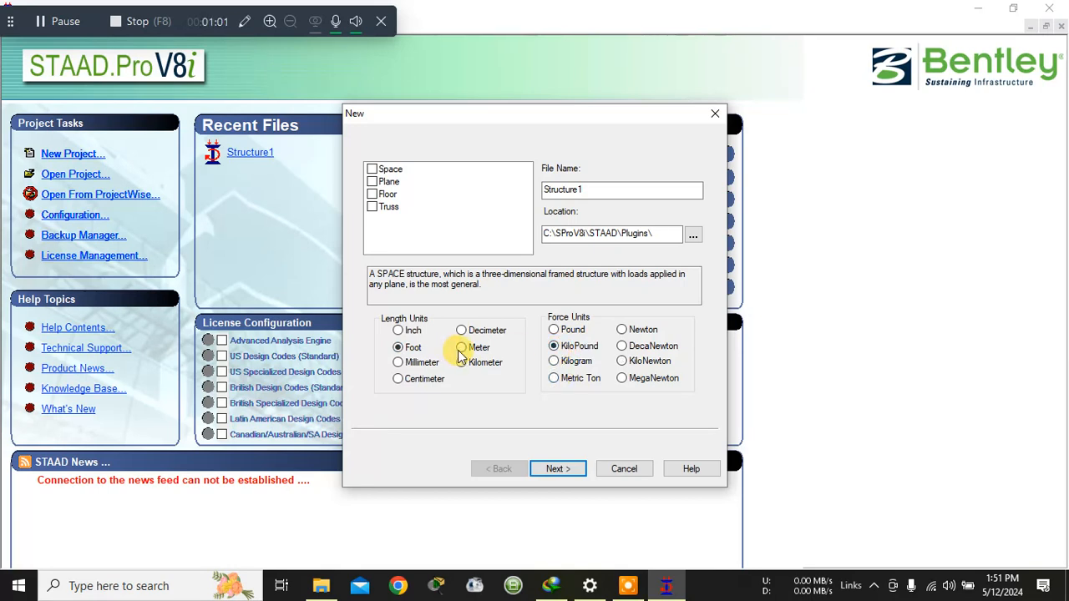
{"action": "left_click", "coordinate": [469, 350]}
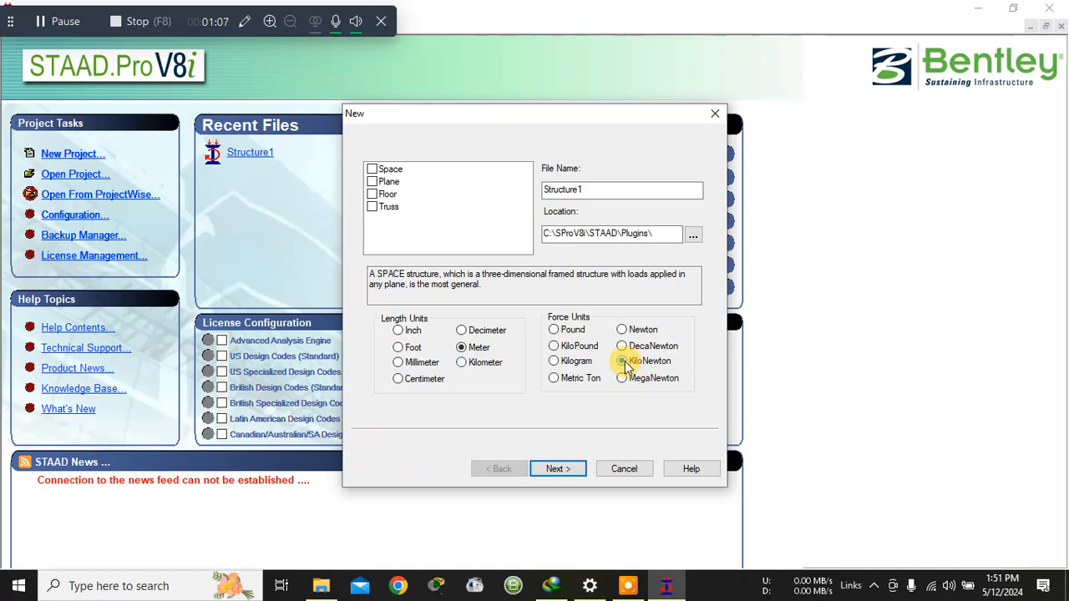
{"action": "left_click", "coordinate": [623, 362]}
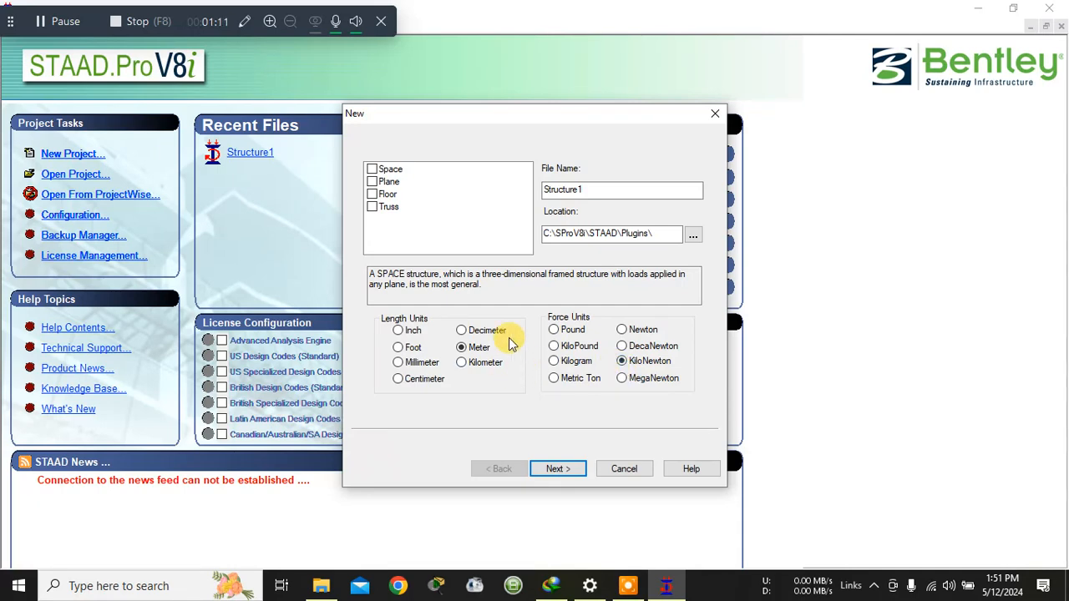
Step: Compare the descriptions of the structure types, choose Space for Structure1 and continue to the project's starting options
{"action": "left_click", "coordinate": [373, 183]}
{"action": "left_click", "coordinate": [372, 171]}
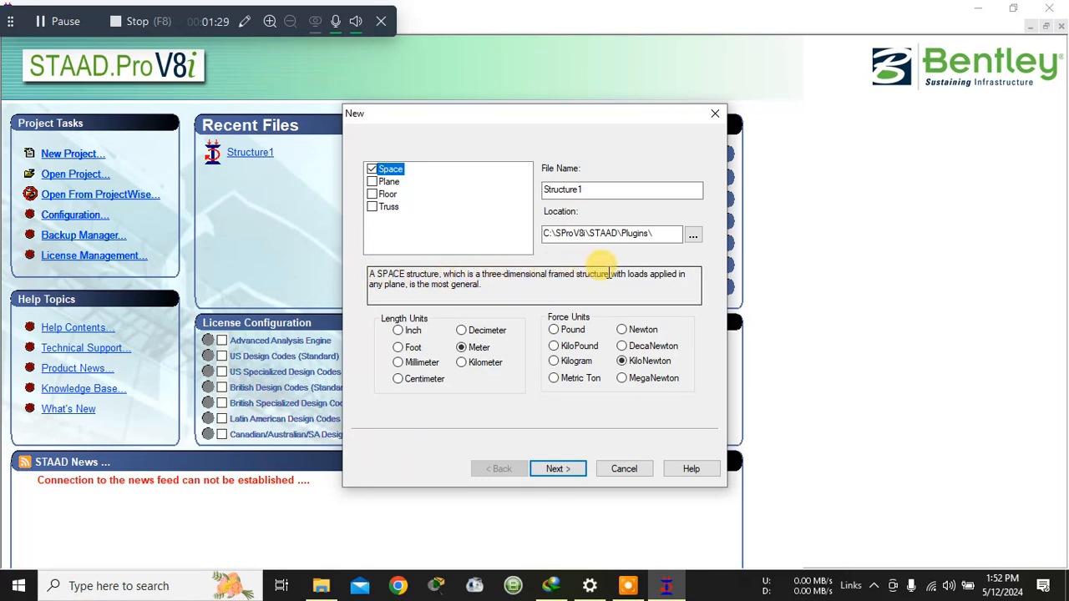
{"action": "left_click", "coordinate": [373, 182]}
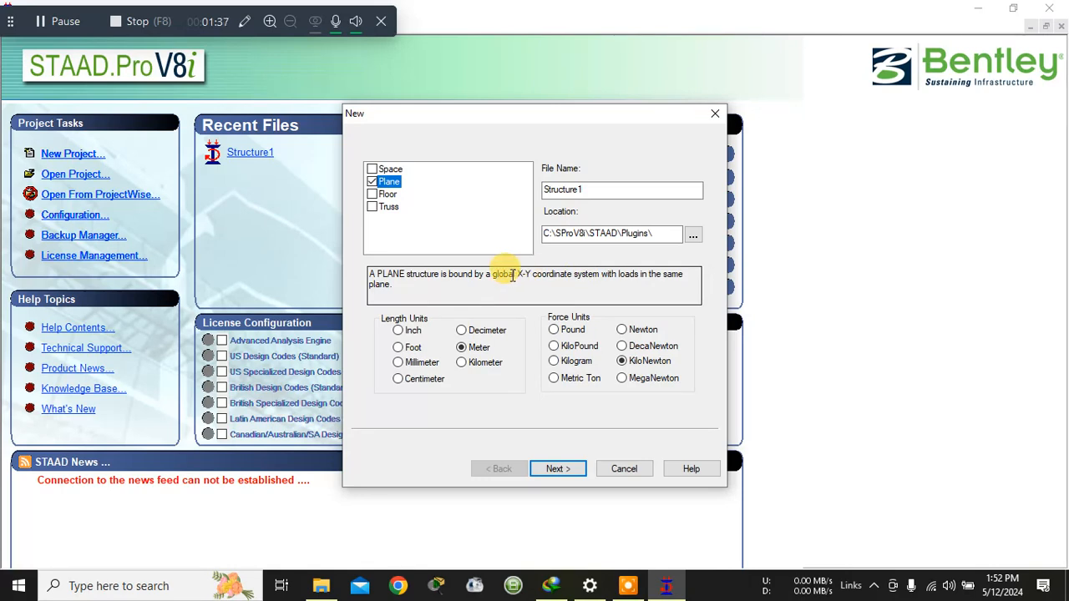
{"action": "left_click", "coordinate": [372, 195]}
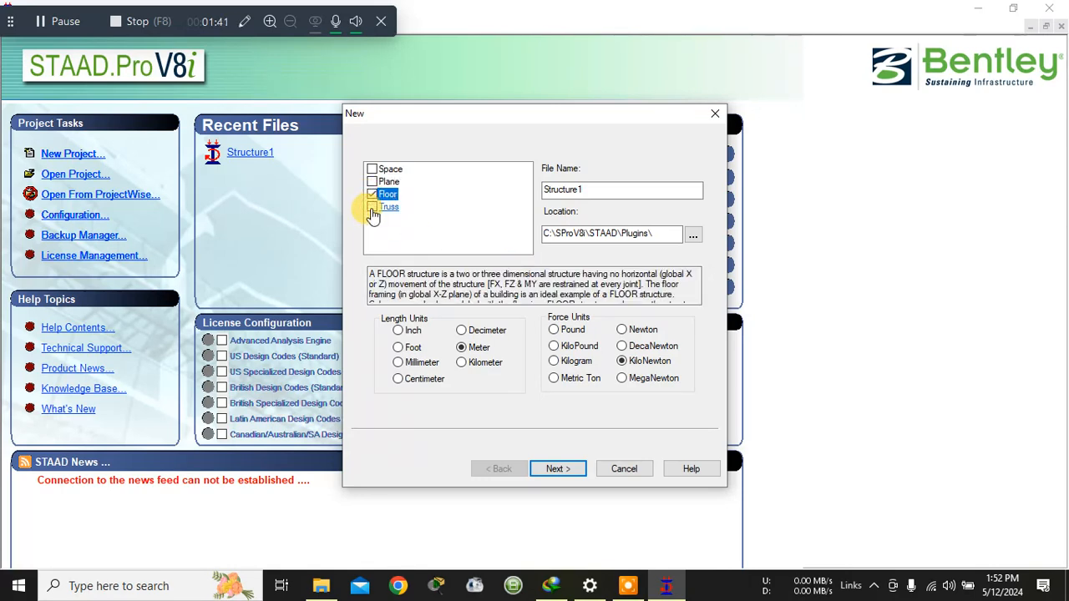
{"action": "left_click", "coordinate": [373, 209]}
{"action": "left_click", "coordinate": [371, 170]}
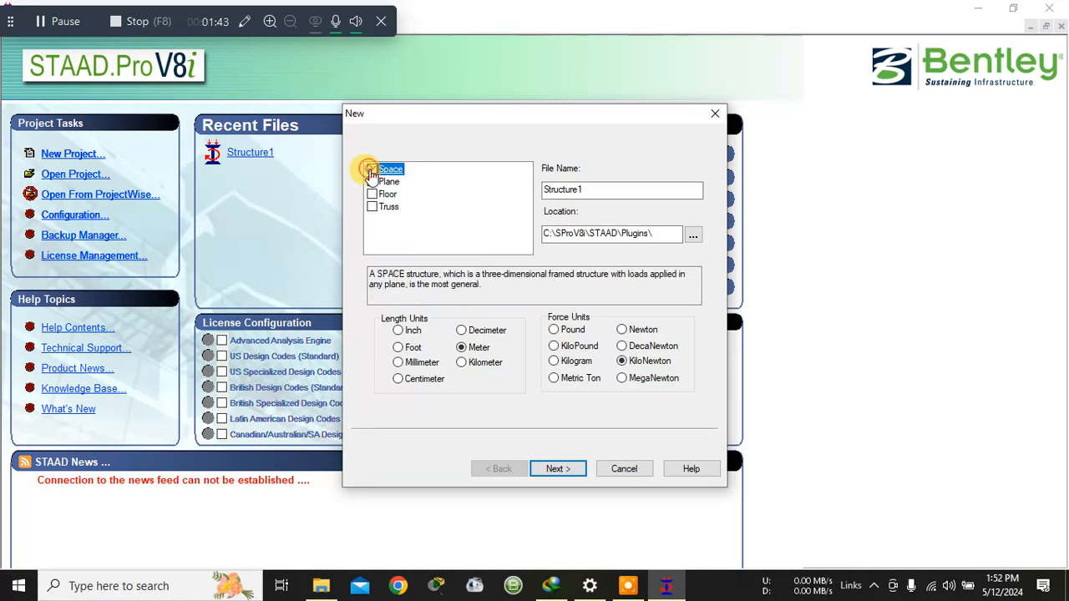
{"action": "left_click", "coordinate": [556, 469]}
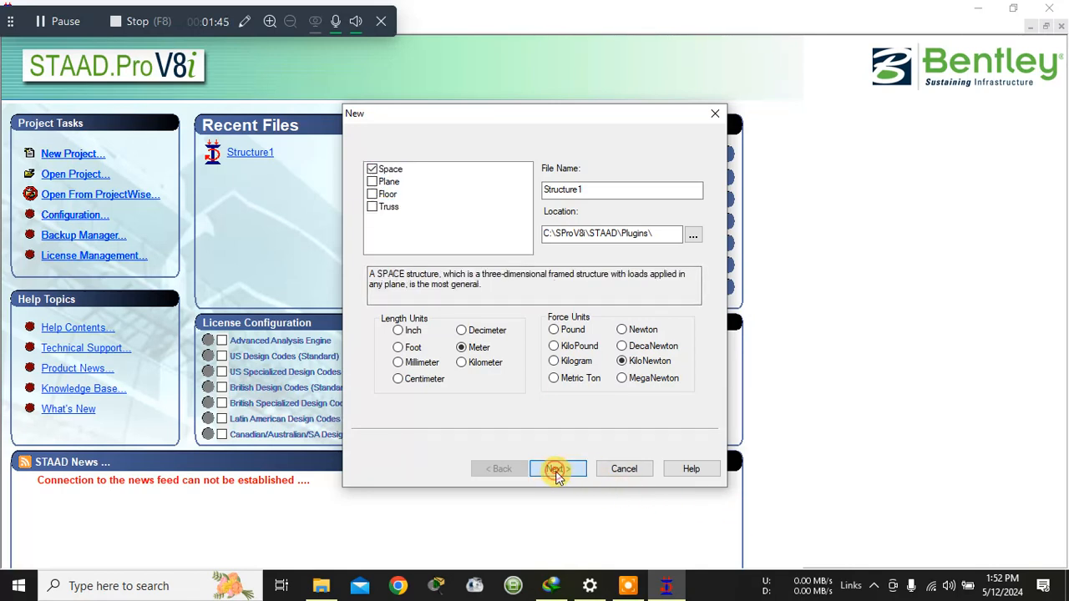
Step: Preview the Open Structure Wizard option, choose Add Beam as the starting mode and finish creating the project
{"action": "left_click", "coordinate": [575, 342]}
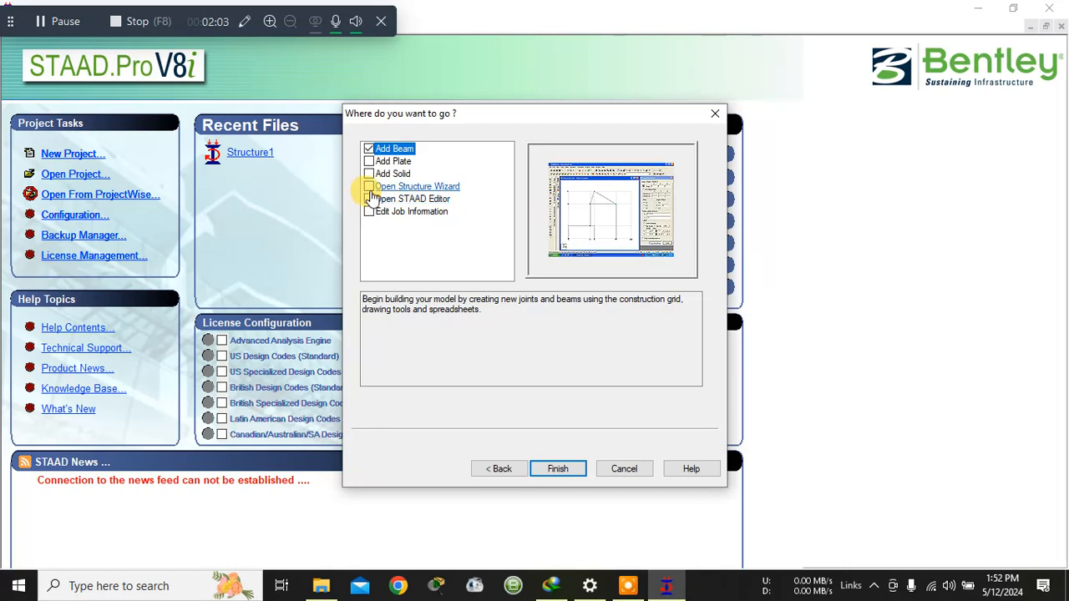
{"action": "left_click", "coordinate": [372, 191]}
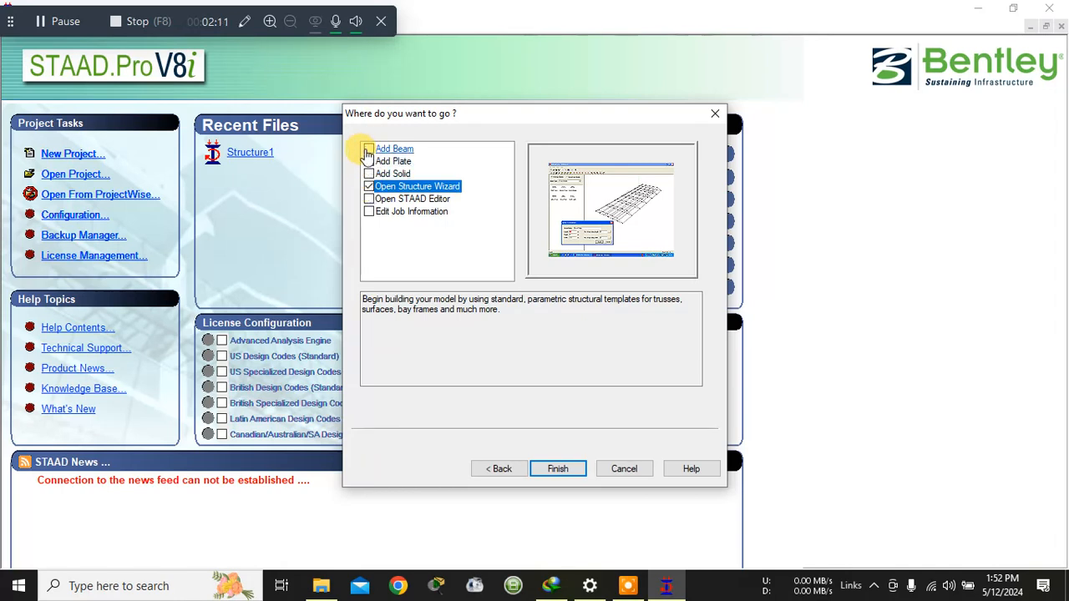
{"action": "left_click", "coordinate": [370, 152]}
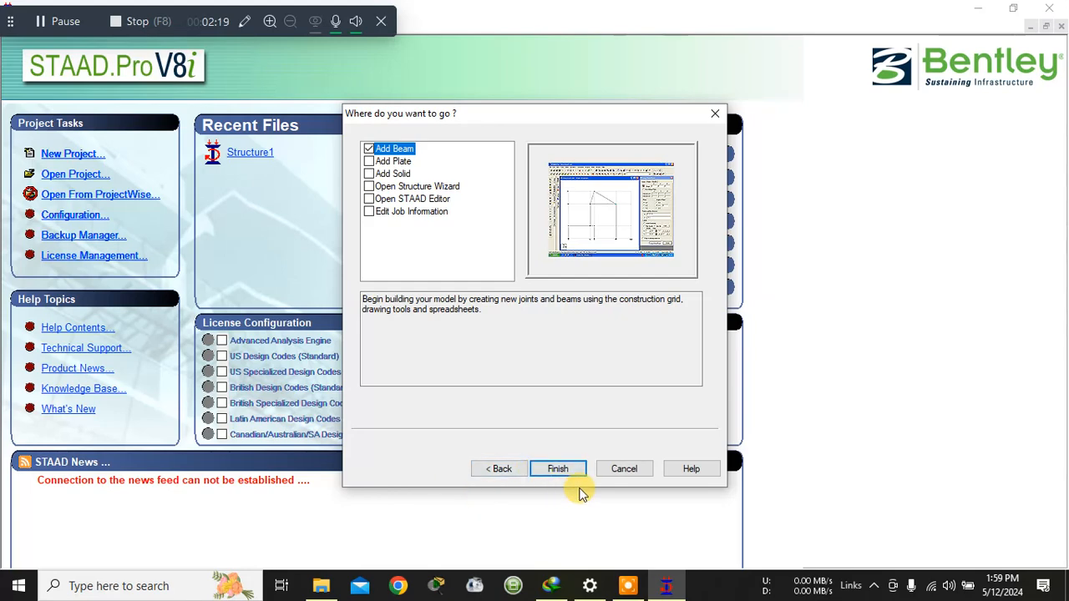
{"action": "left_click", "coordinate": [558, 470]}
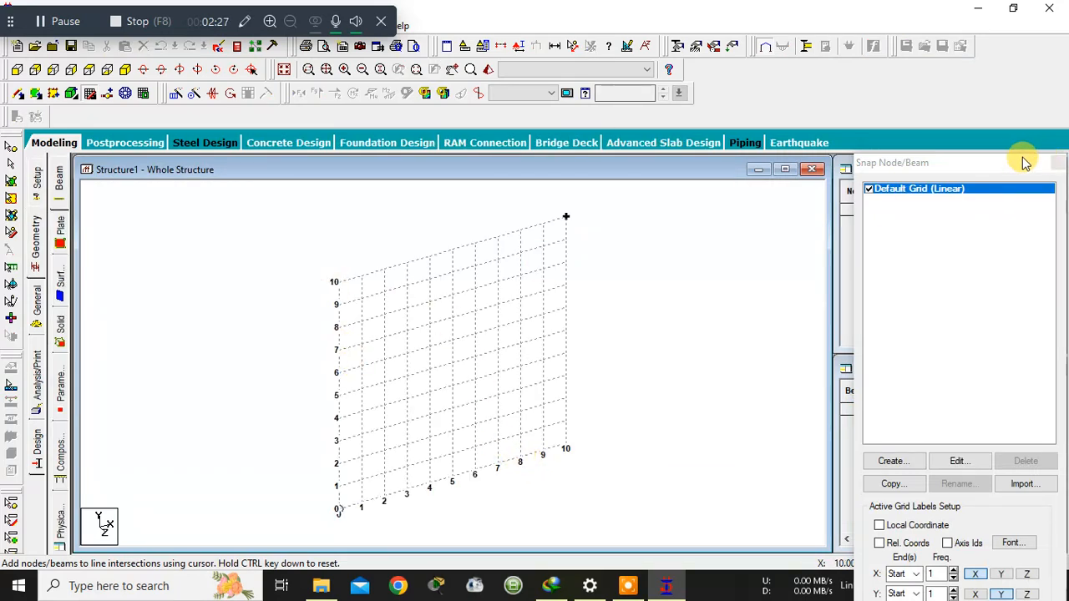
Step: Draw two consecutive 4 m beams on the X-Y grid along the X axis, with nodes at X = 0, 4 and 8
{"action": "left_click_drag", "start_coordinate": [1022, 159], "coordinate": [990, 144]}
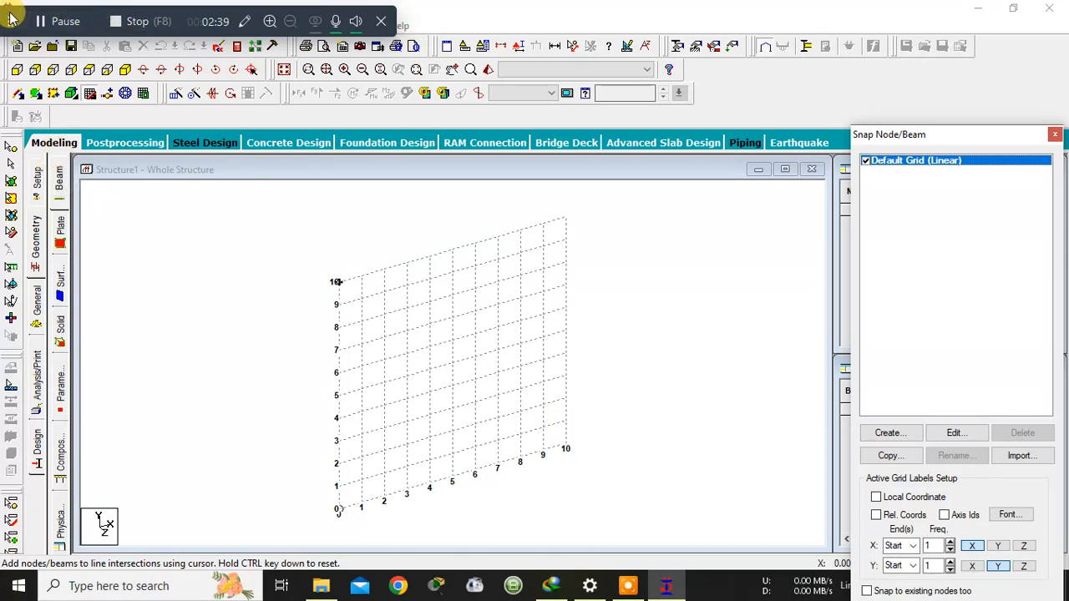
{"action": "left_click_drag", "start_coordinate": [13, 20], "coordinate": [903, 23]}
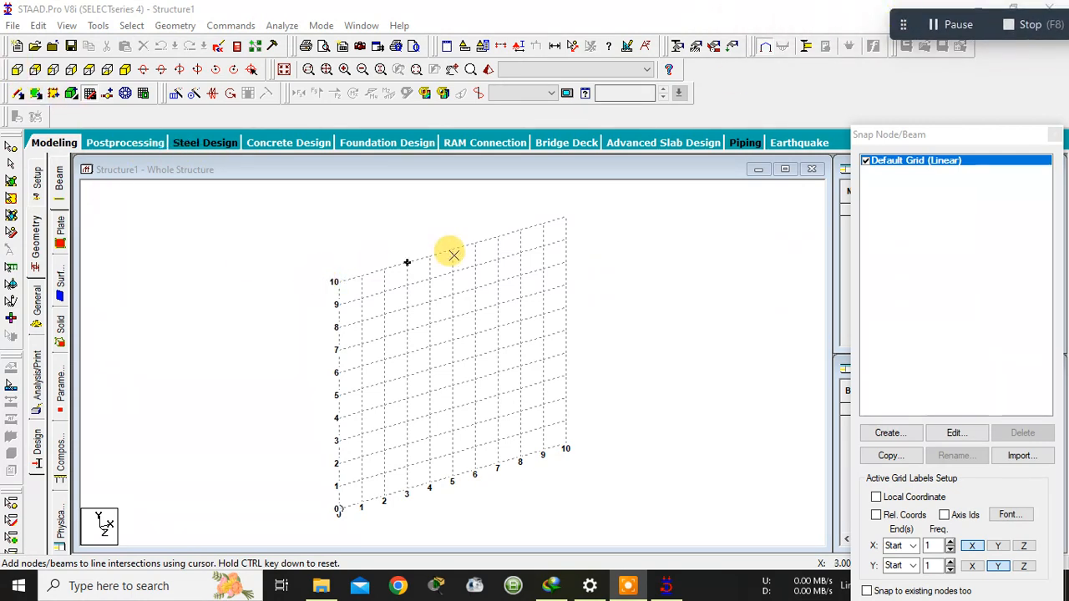
{"action": "left_click", "coordinate": [17, 70]}
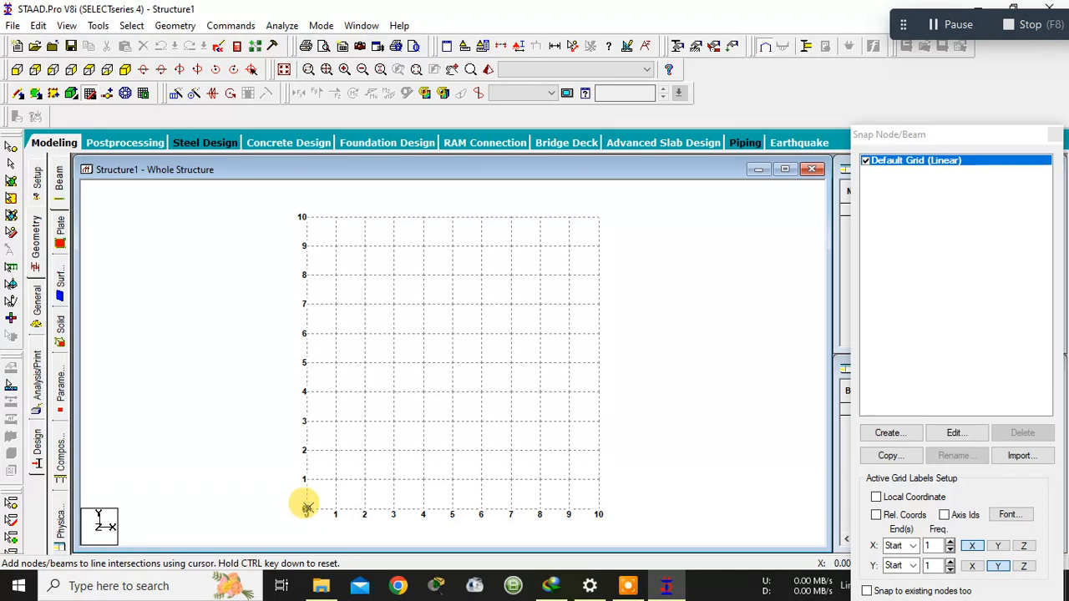
{"action": "left_click", "coordinate": [307, 507]}
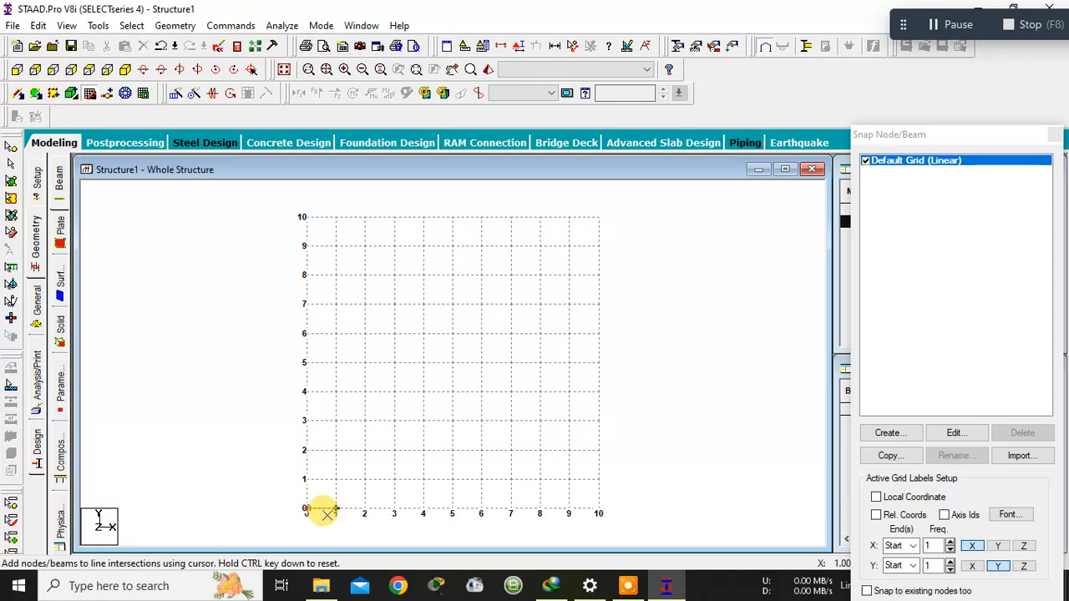
{"action": "left_click", "coordinate": [423, 508]}
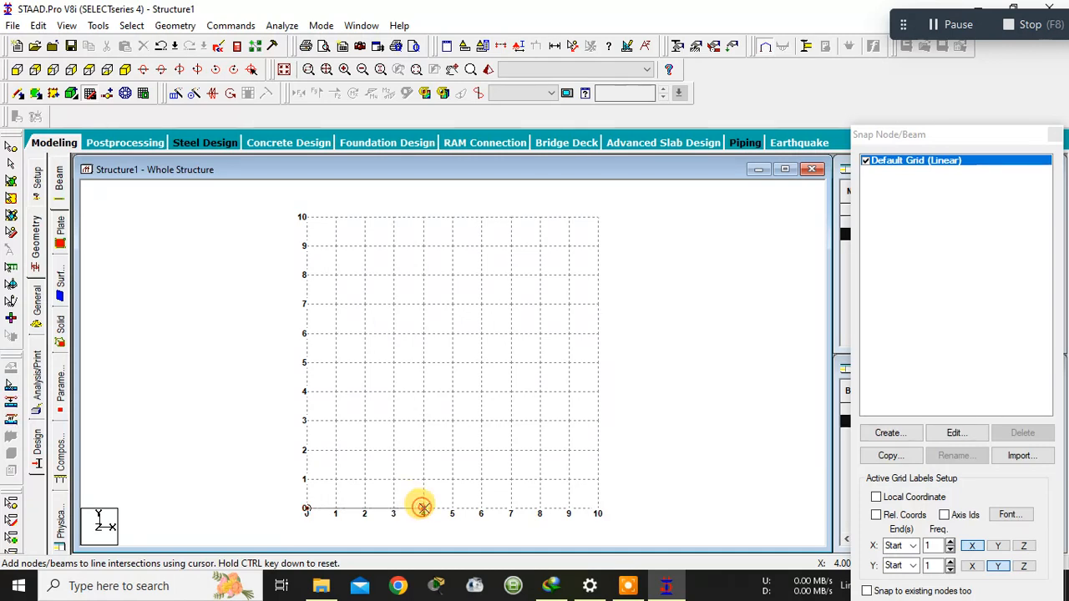
{"action": "left_click", "coordinate": [539, 507]}
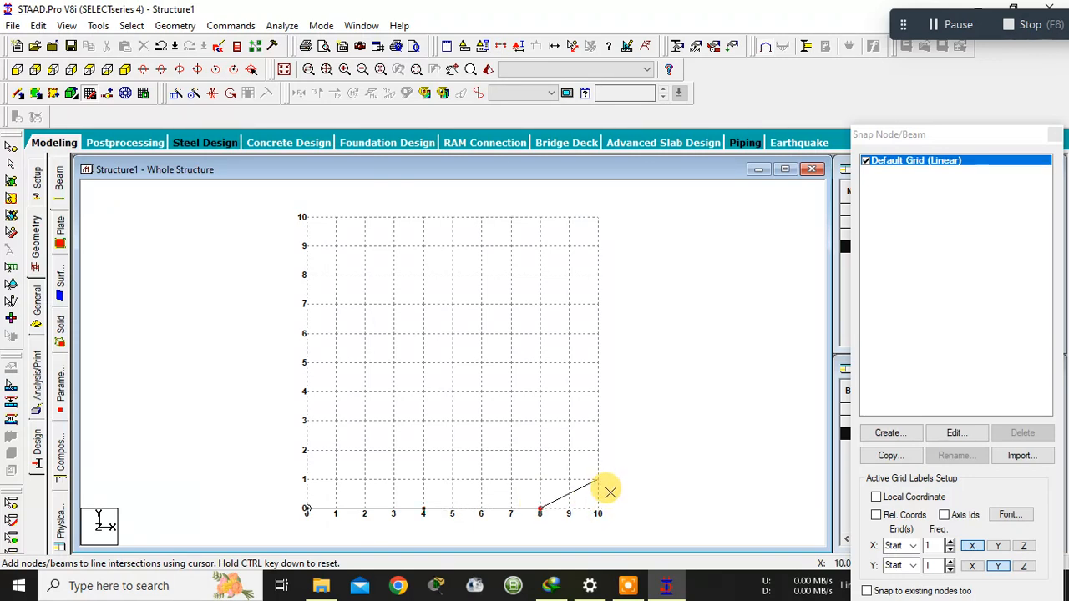
{"action": "key", "text": "Escape"}
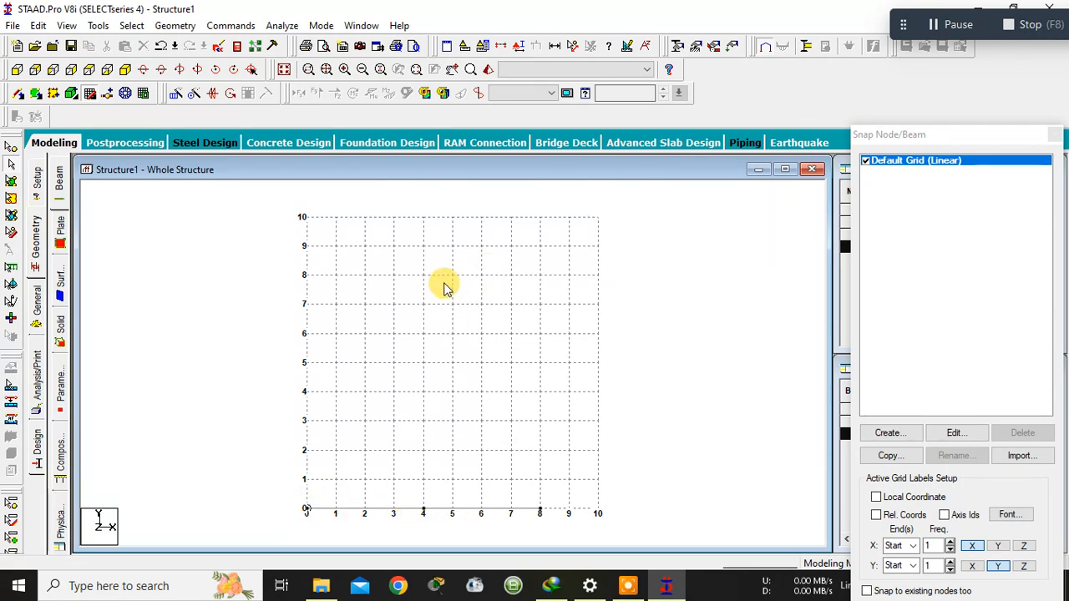
Step: Set the default linear grid's construction line spacing to 2 m in X and 3 m in Y
{"action": "left_click_drag", "start_coordinate": [921, 138], "coordinate": [856, 94]}
{"action": "left_click_drag", "start_coordinate": [868, 76], "coordinate": [883, 62]}
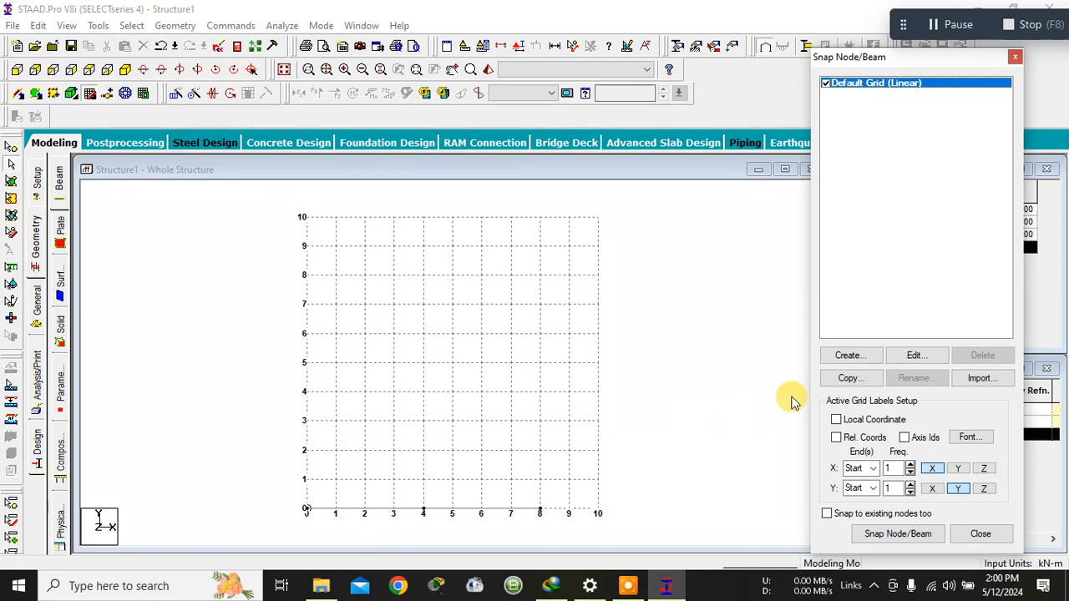
{"action": "left_click", "coordinate": [908, 358]}
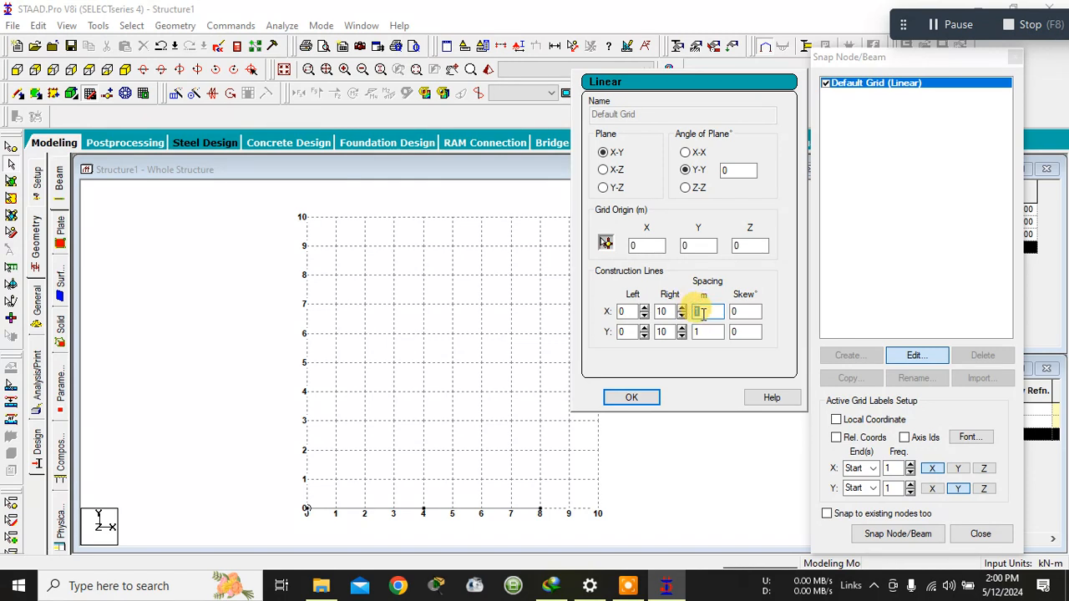
{"action": "double_click", "coordinate": [702, 311]}
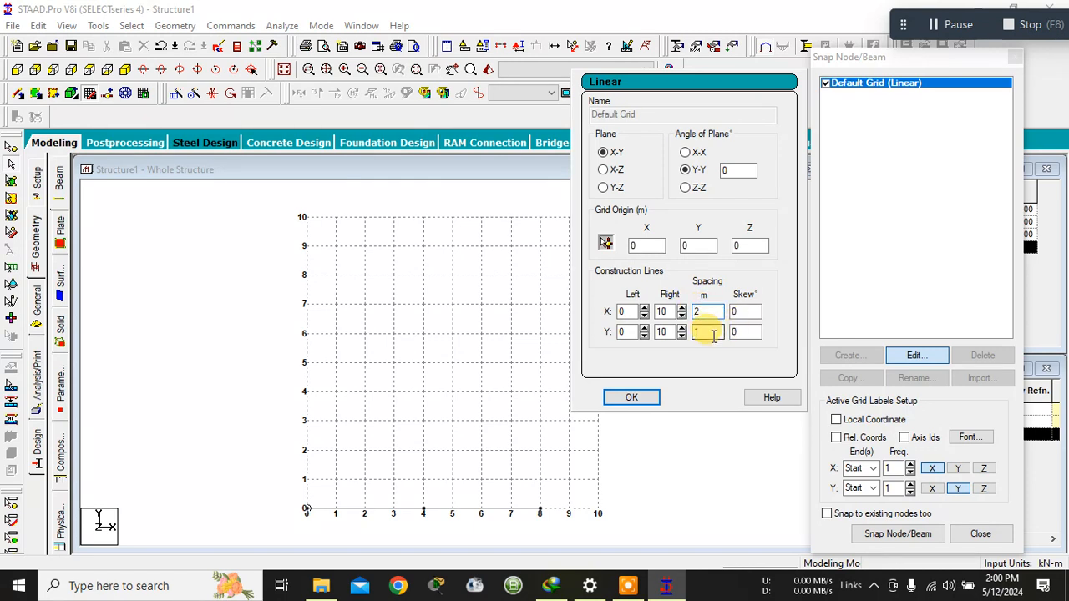
{"action": "double_click", "coordinate": [711, 333]}
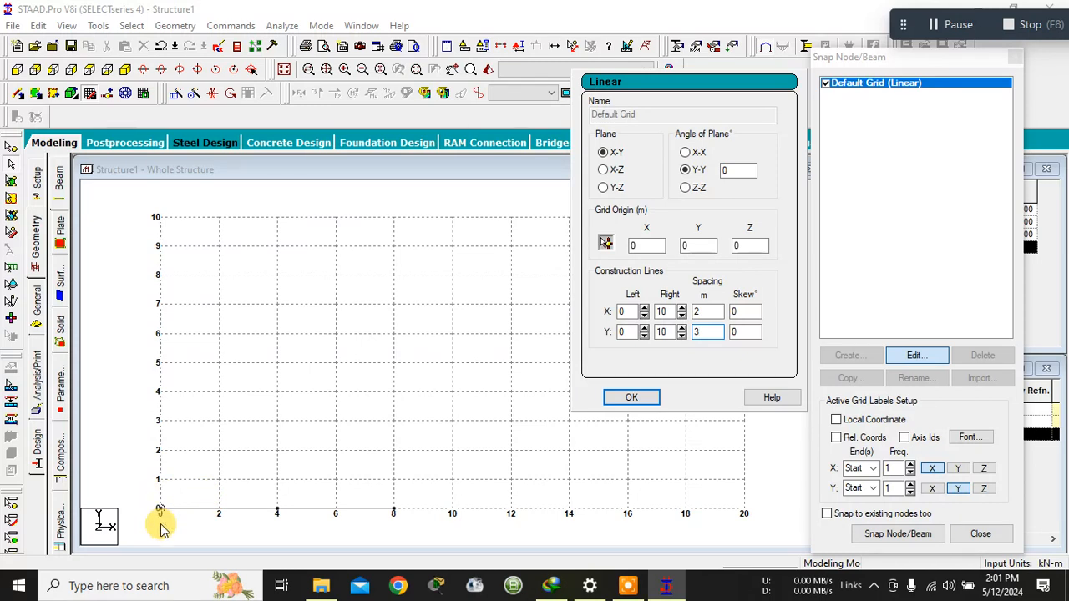
{"action": "double_click", "coordinate": [715, 332]}
{"action": "left_click", "coordinate": [124, 343]}
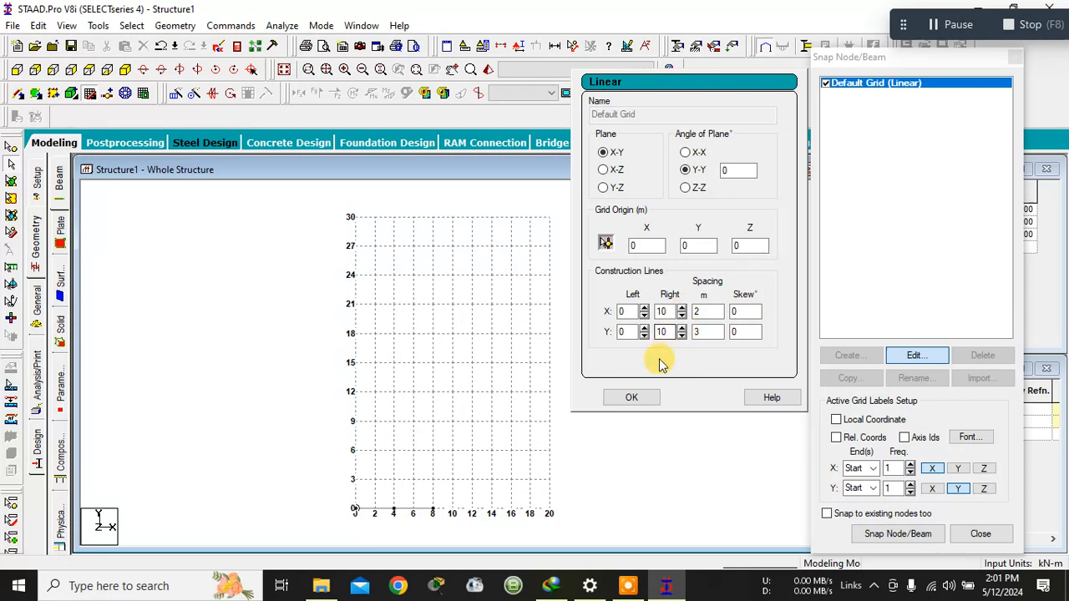
{"action": "left_click", "coordinate": [728, 169]}
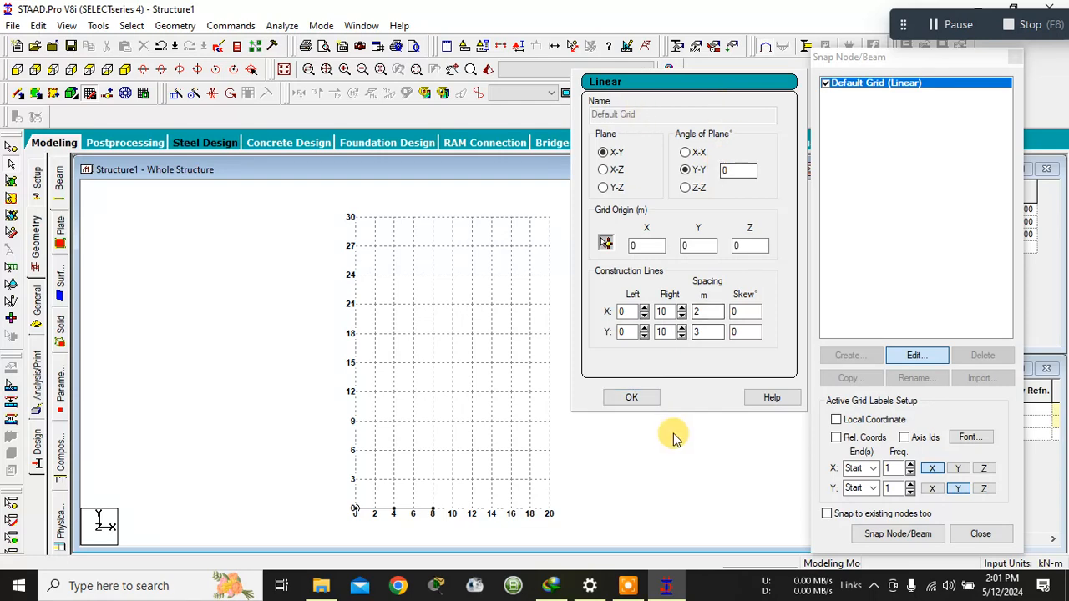
{"action": "left_click", "coordinate": [634, 398]}
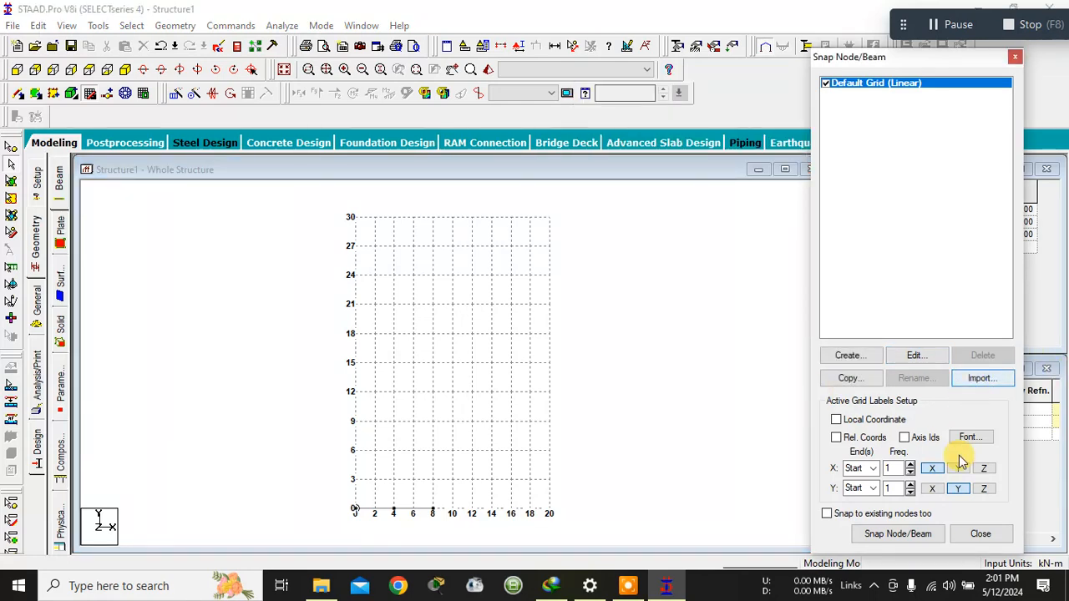
Step: Recheck the default grid's settings without changing them and close the Snap Node/Beam grid
{"action": "left_click", "coordinate": [919, 356]}
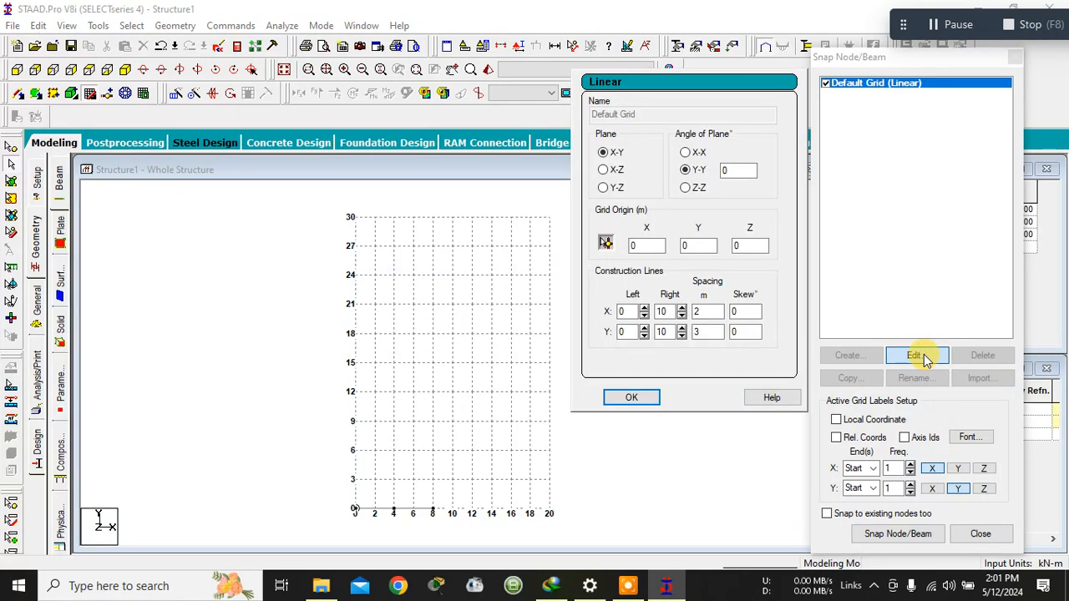
{"action": "left_click", "coordinate": [640, 399]}
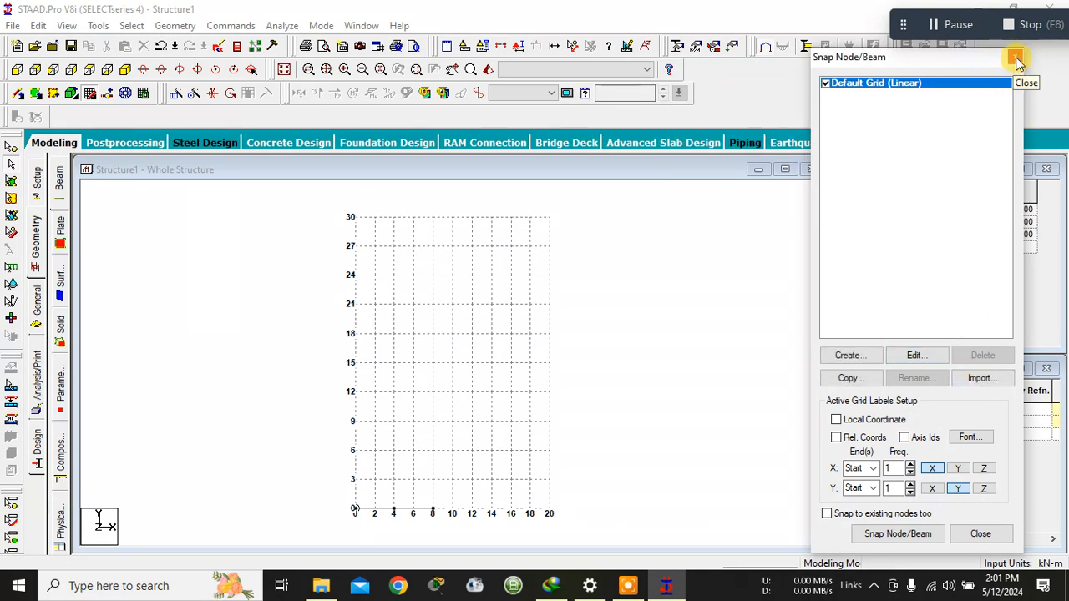
{"action": "left_click", "coordinate": [90, 94]}
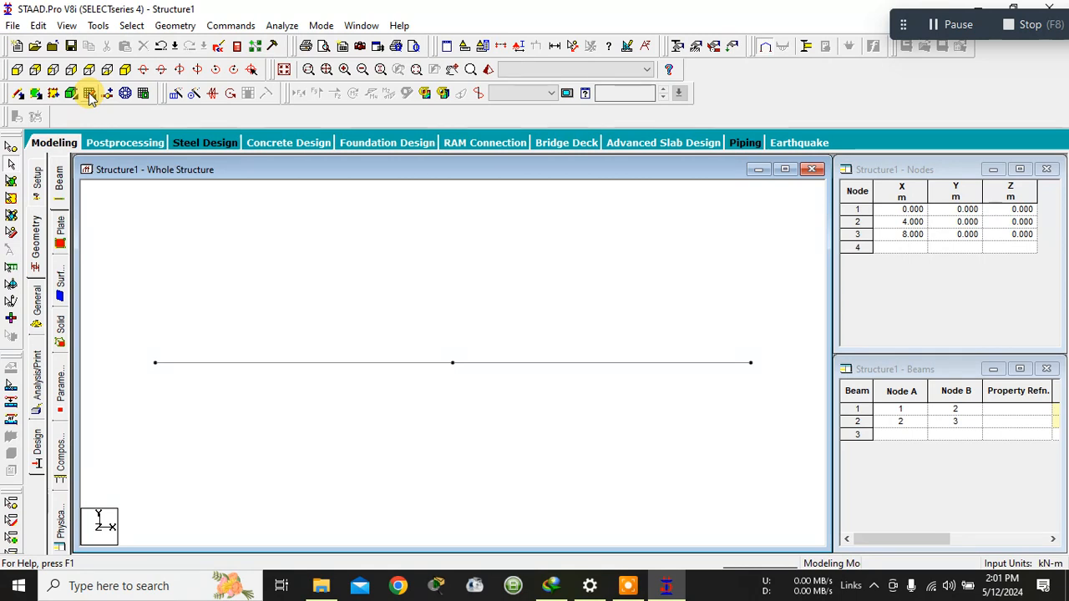
Step: Place a node at X = 20, Y = 21 on the default linear grid and close the Snap Node/Beam grid
{"action": "left_click", "coordinate": [91, 95]}
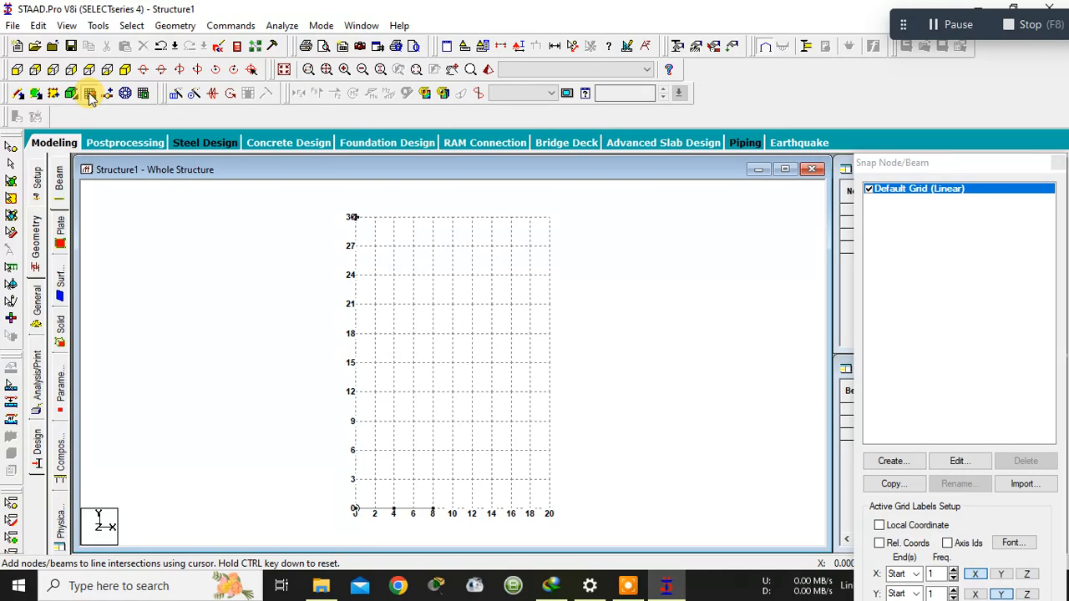
{"action": "left_click", "coordinate": [716, 316]}
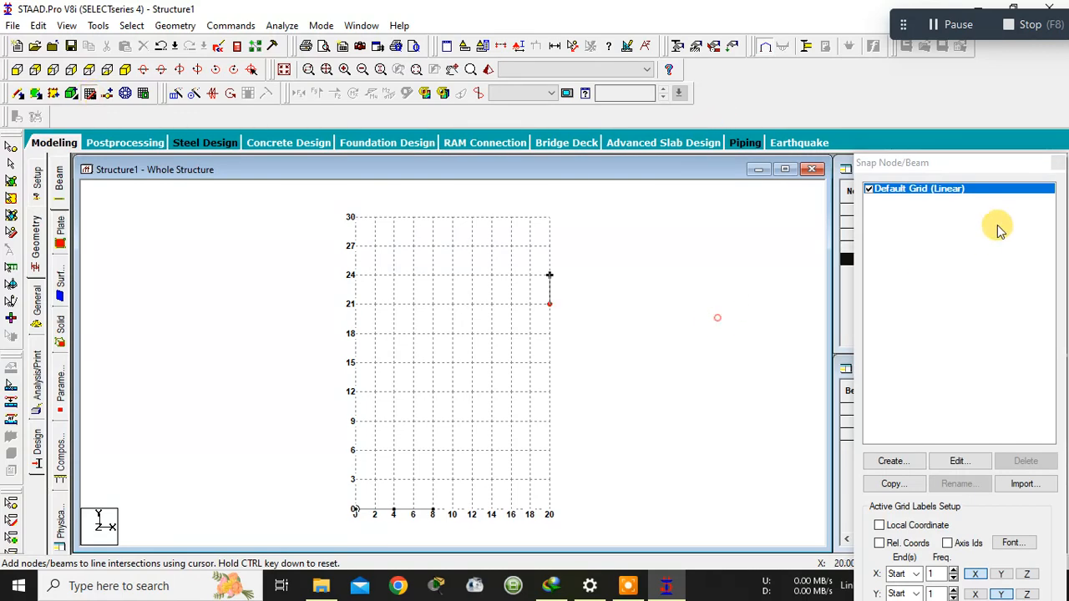
{"action": "left_click", "coordinate": [1059, 163]}
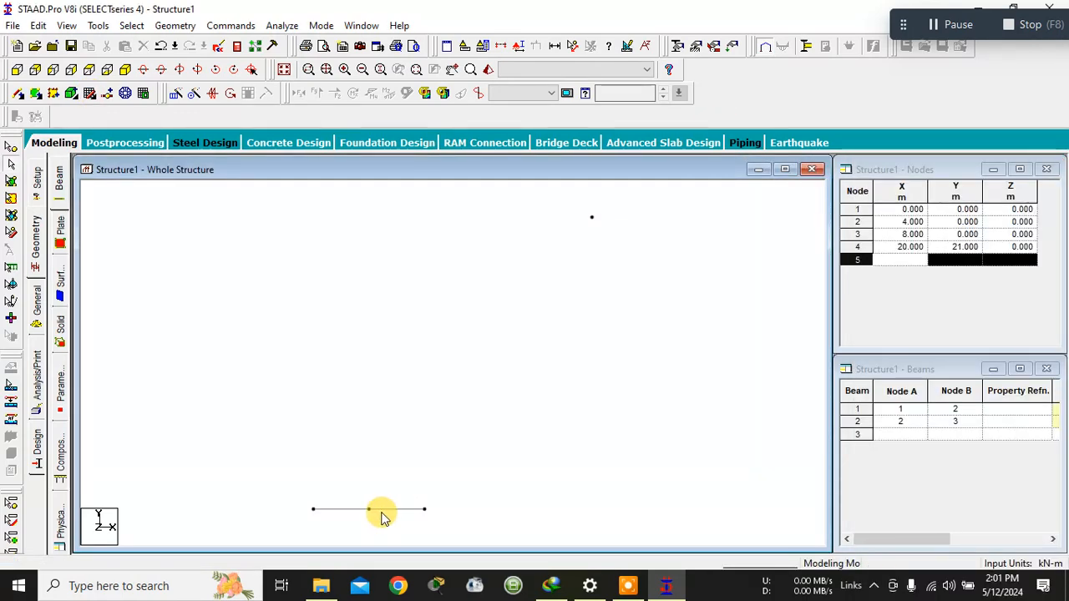
Step: Try to remove the stray node at X = 20, Y = 21 through the Nodes table
{"action": "middle_click_drag", "start_coordinate": [395, 410], "coordinate": [342, 286]}
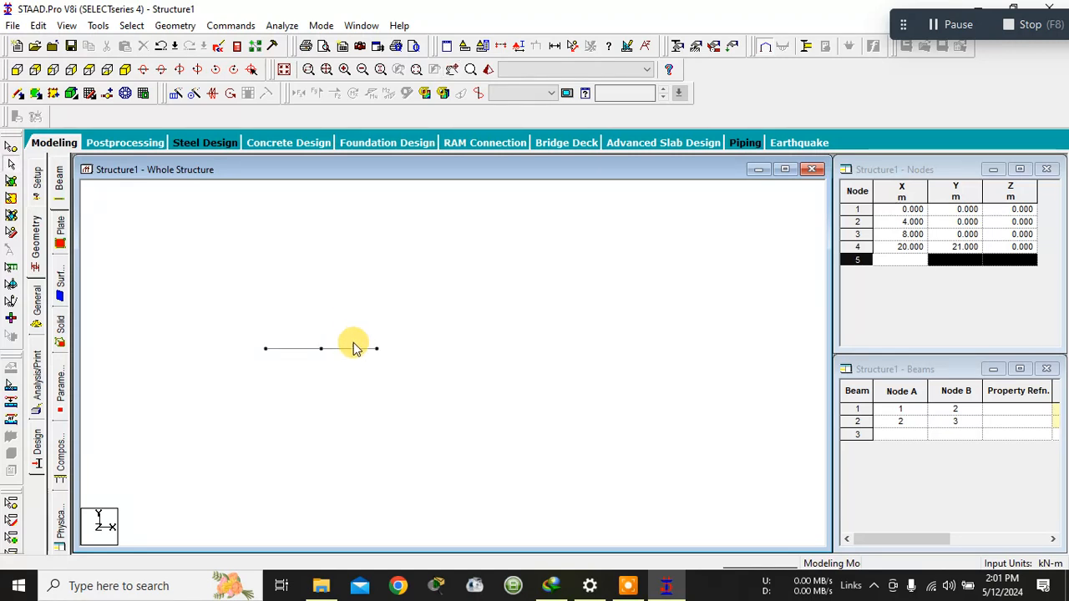
{"action": "scroll", "coordinate": [301, 357], "scroll_direction": "up", "scroll_amount": 1}
{"action": "scroll", "coordinate": [299, 358], "scroll_direction": "up", "scroll_amount": 1}
{"action": "middle_click_drag", "start_coordinate": [298, 357], "coordinate": [365, 284]}
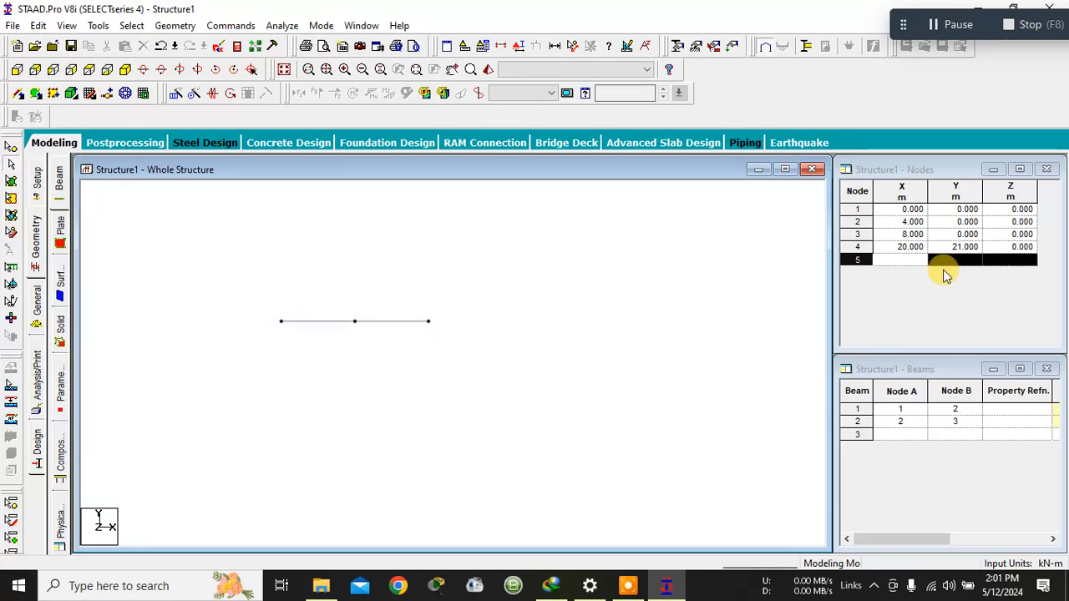
{"action": "left_click", "coordinate": [901, 247]}
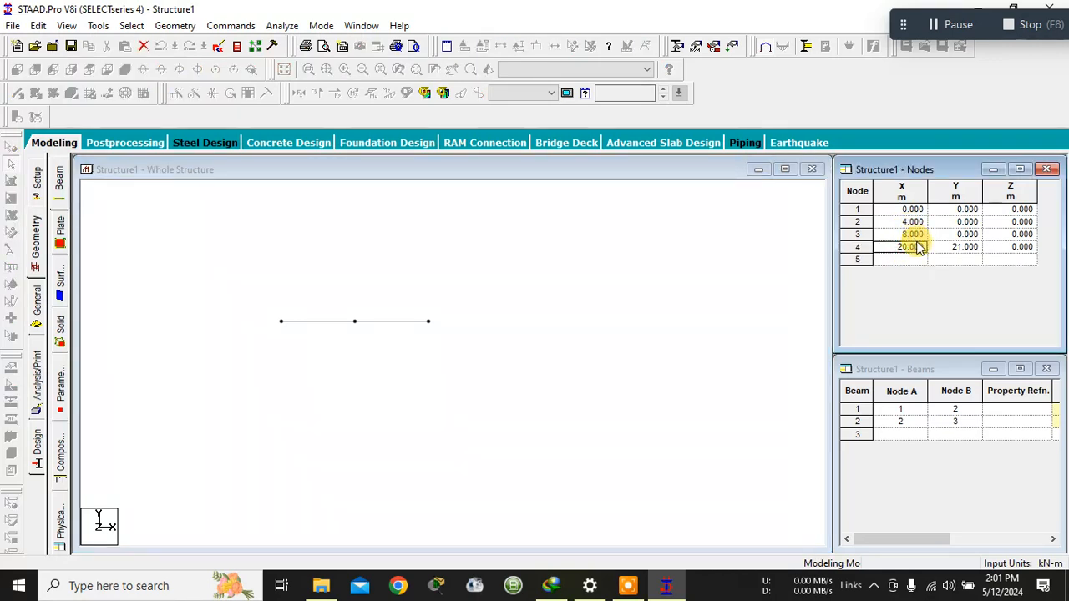
{"action": "right_click", "coordinate": [886, 254]}
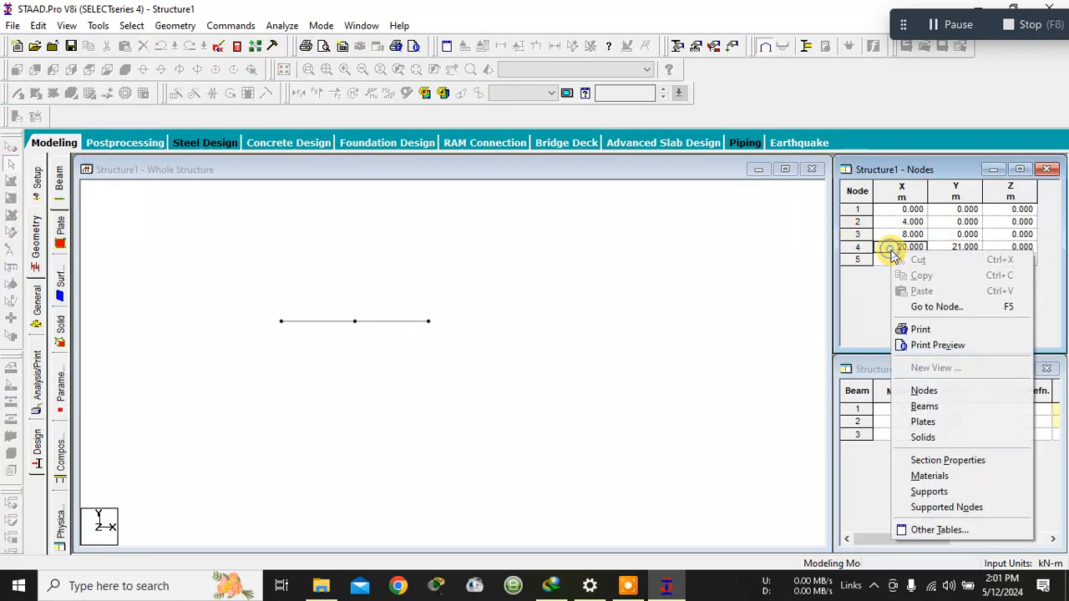
{"action": "left_click", "coordinate": [883, 282]}
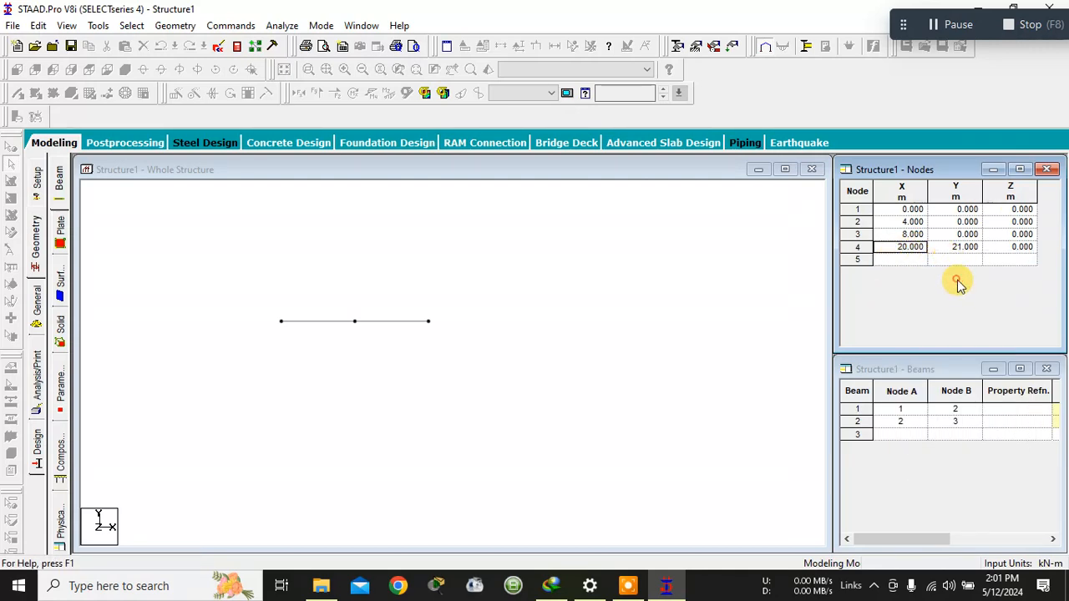
{"action": "left_click", "coordinate": [632, 293]}
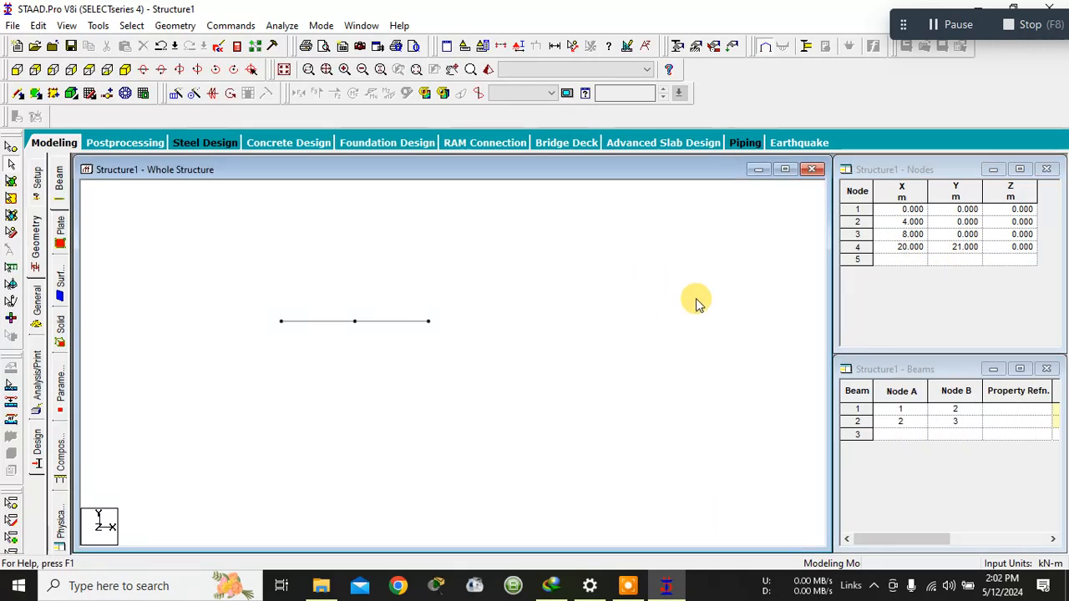
Step: Delete the stray node at X = 20, Y = 21 using the Nodes Cursor and close the Snap Node/Beam grid
{"action": "left_click", "coordinate": [87, 95]}
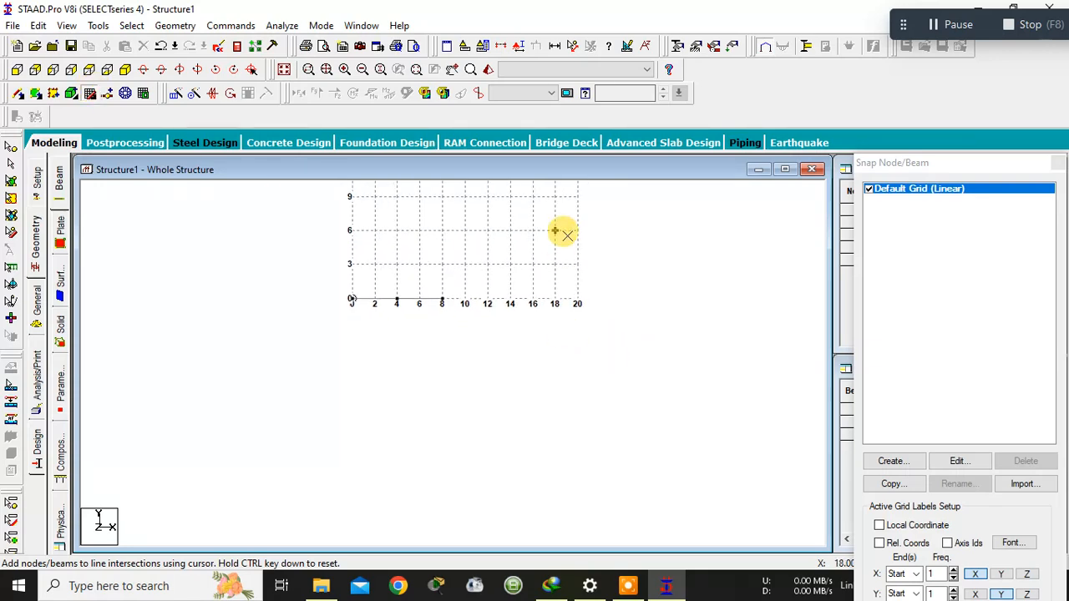
{"action": "key", "text": "Escape"}
{"action": "middle_click_drag", "start_coordinate": [635, 335], "coordinate": [591, 460]}
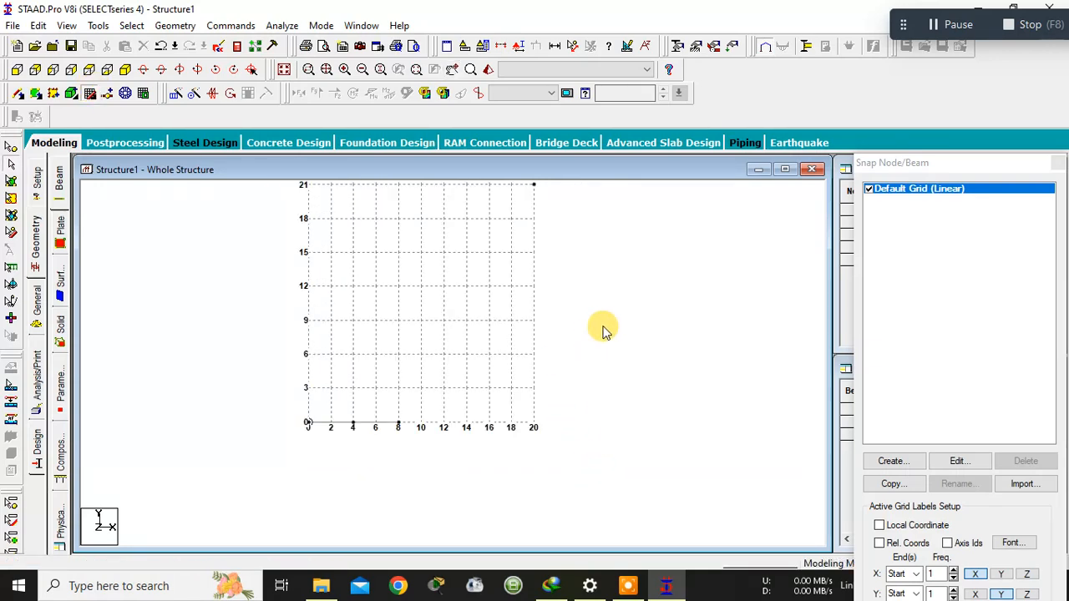
{"action": "middle_click_drag", "start_coordinate": [606, 335], "coordinate": [611, 354]}
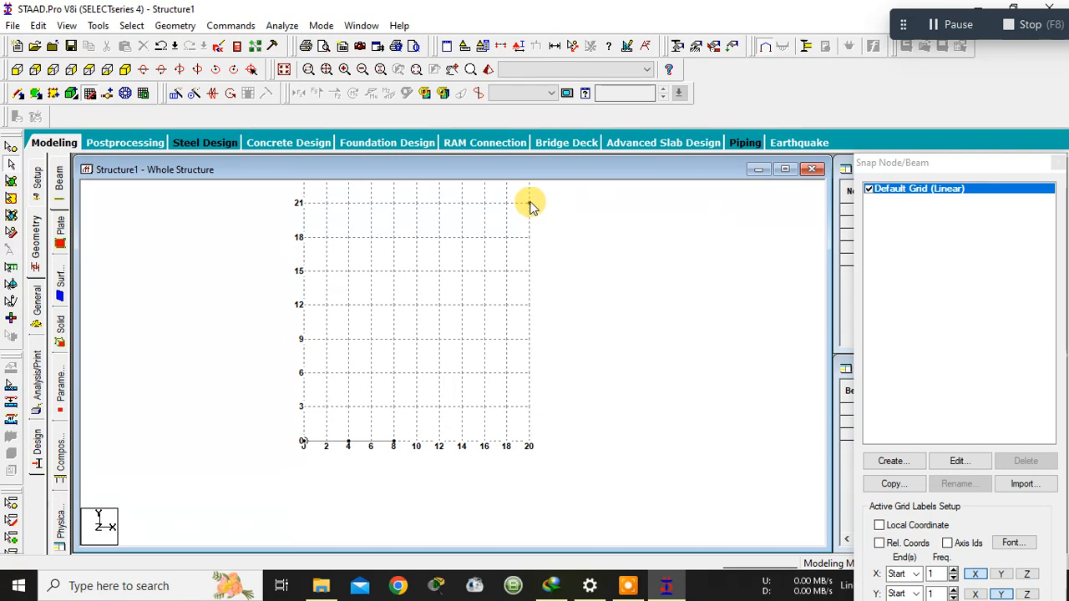
{"action": "left_click", "coordinate": [529, 203]}
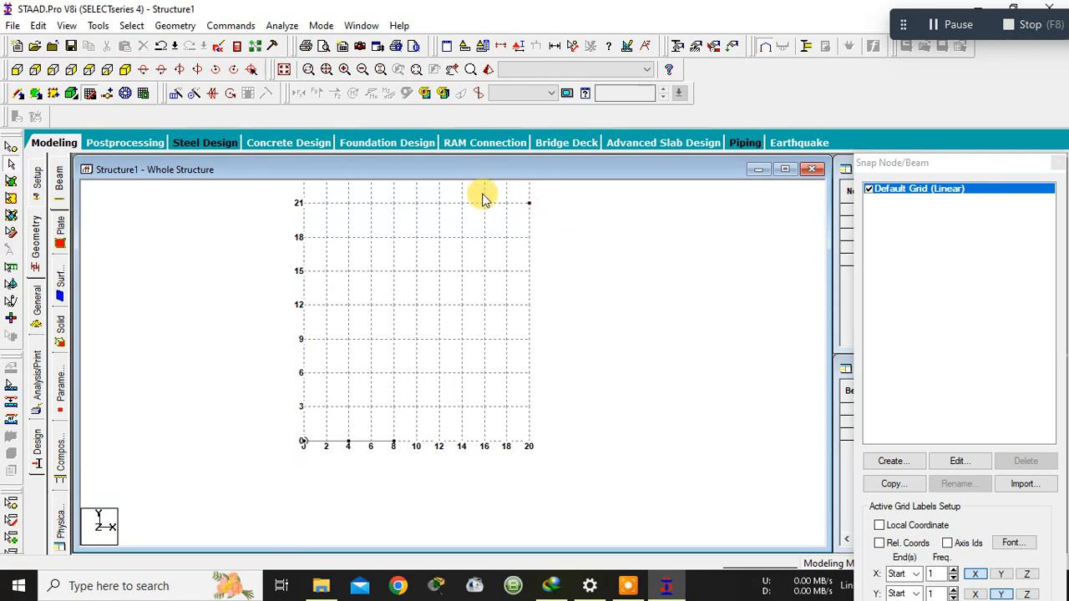
{"action": "left_click", "coordinate": [10, 148]}
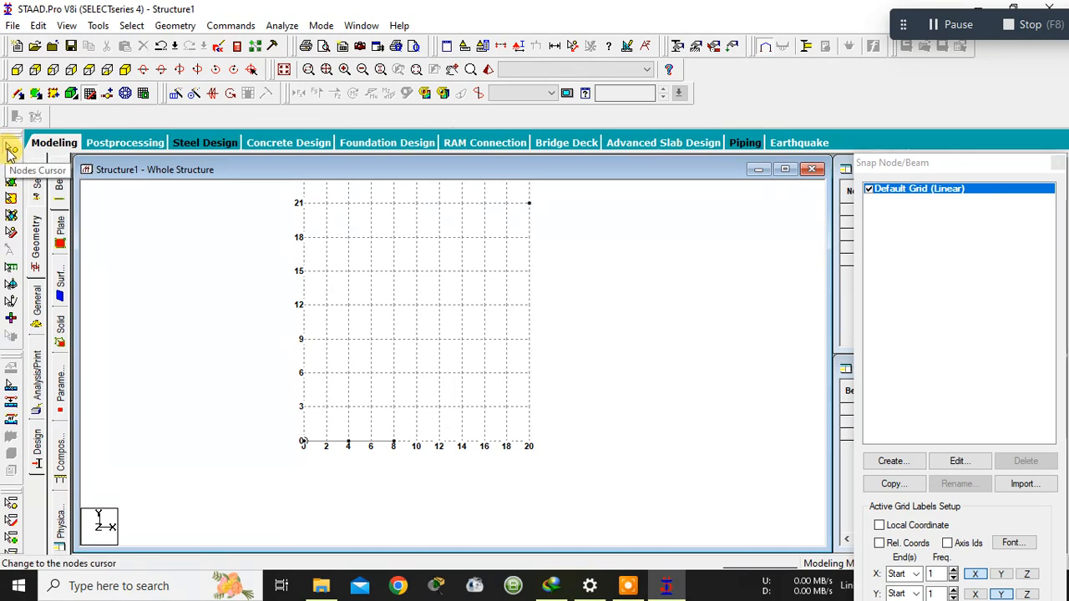
{"action": "left_click", "coordinate": [516, 198]}
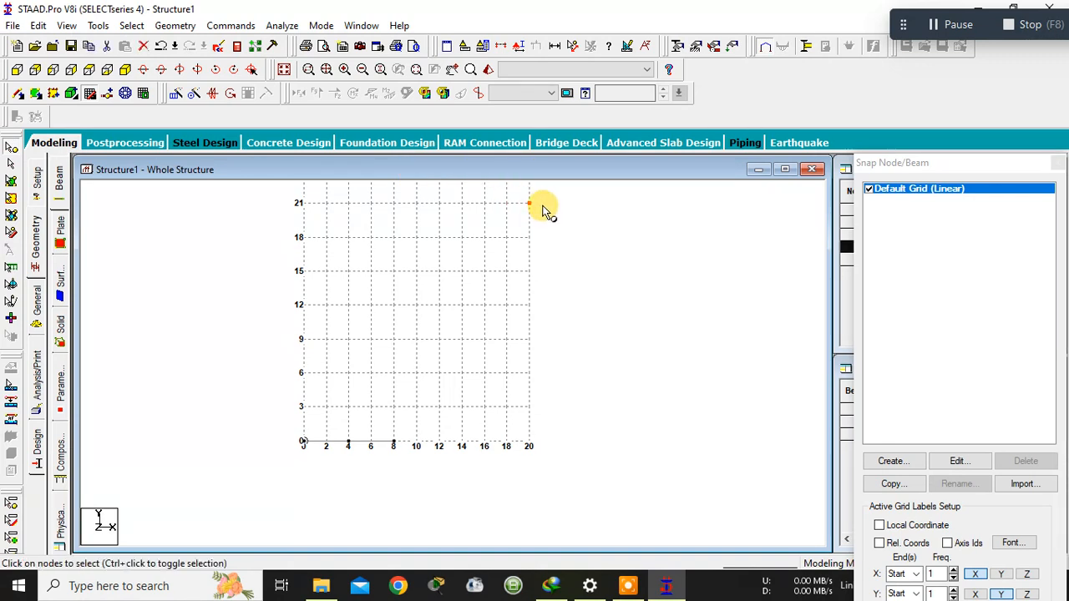
{"action": "key", "text": "Delete"}
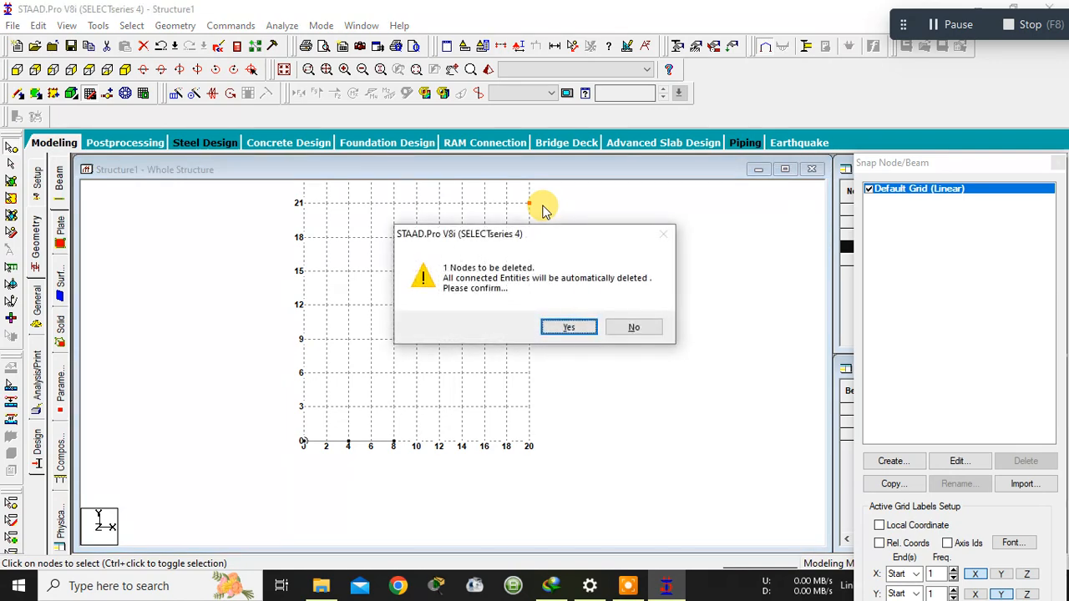
{"action": "key", "text": "Return"}
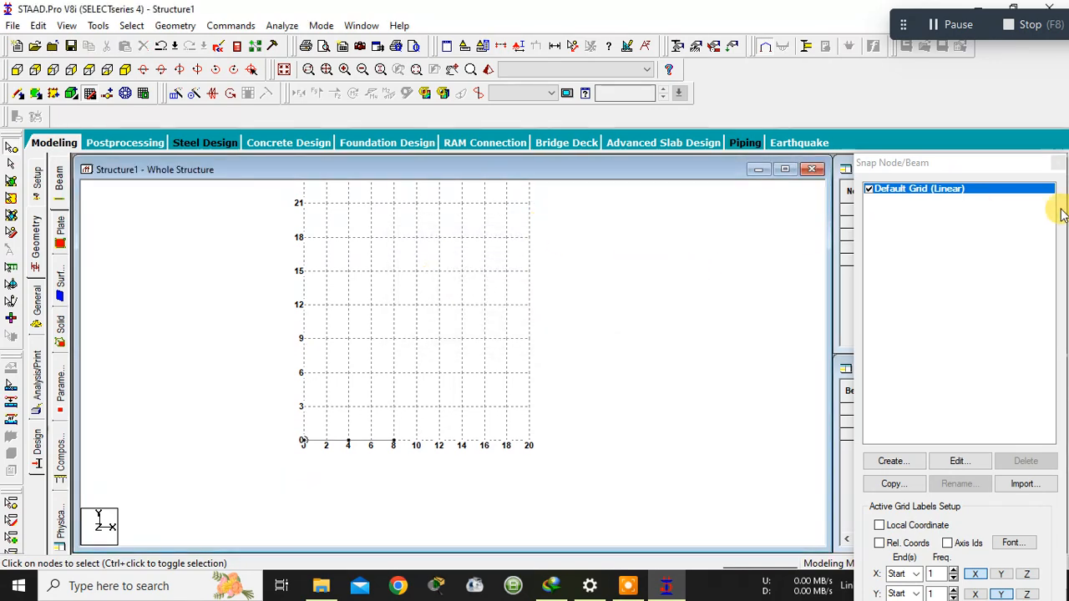
{"action": "left_click", "coordinate": [1060, 167]}
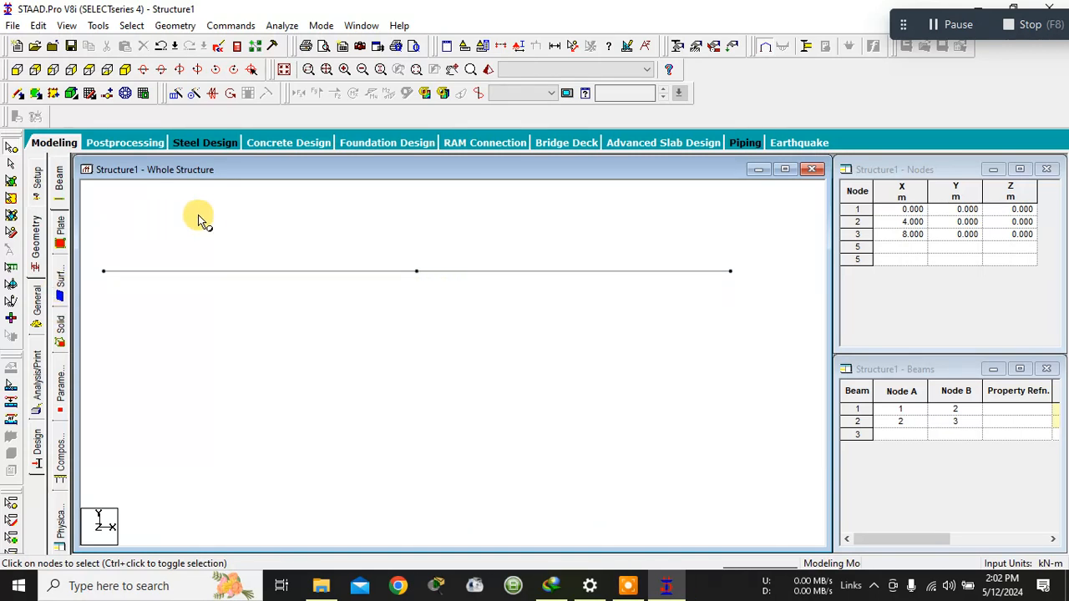
{"action": "left_click", "coordinate": [35, 231]}
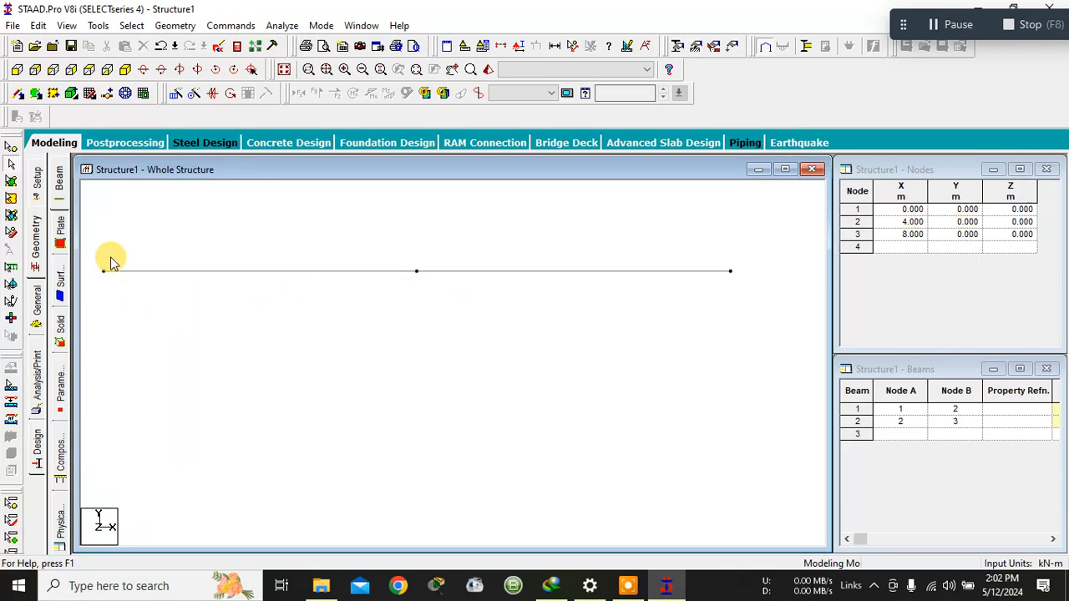
{"action": "left_click_drag", "start_coordinate": [102, 254], "coordinate": [137, 299]}
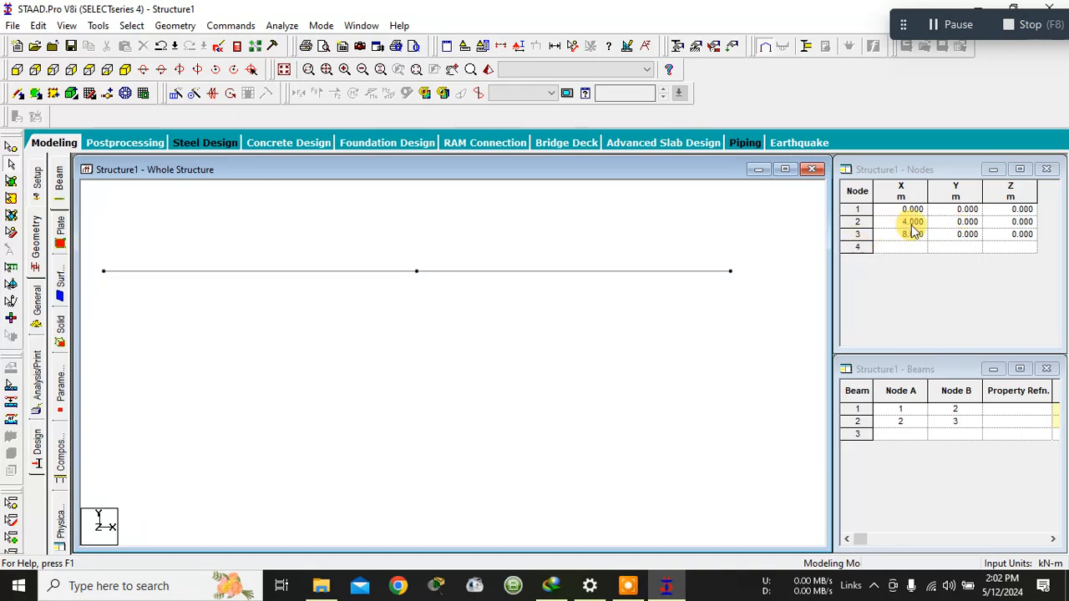
{"action": "left_click_drag", "start_coordinate": [398, 242], "coordinate": [456, 283]}
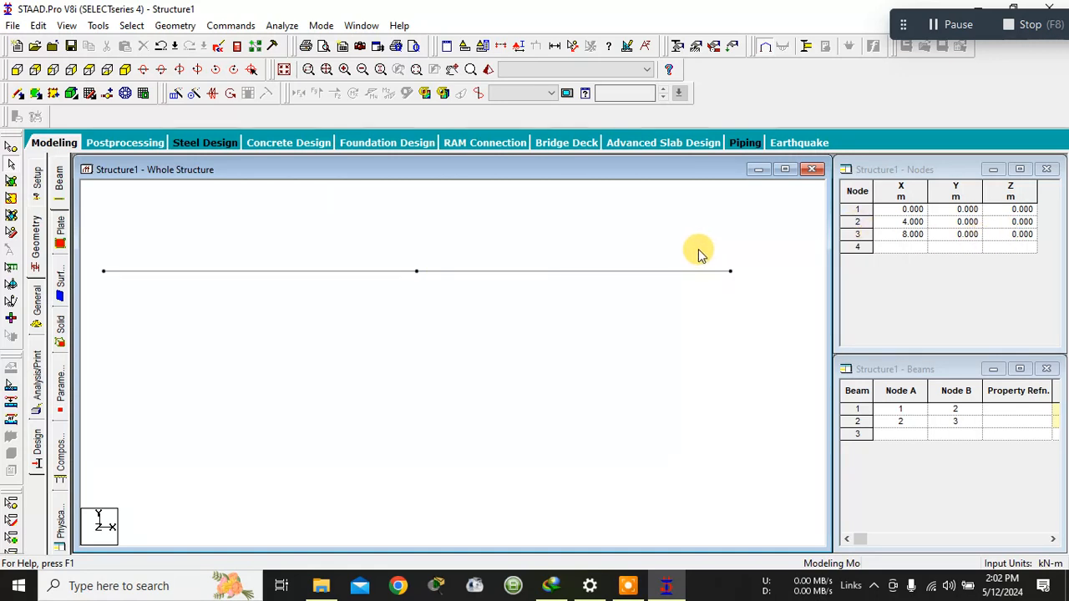
{"action": "left_click_drag", "start_coordinate": [698, 250], "coordinate": [767, 288]}
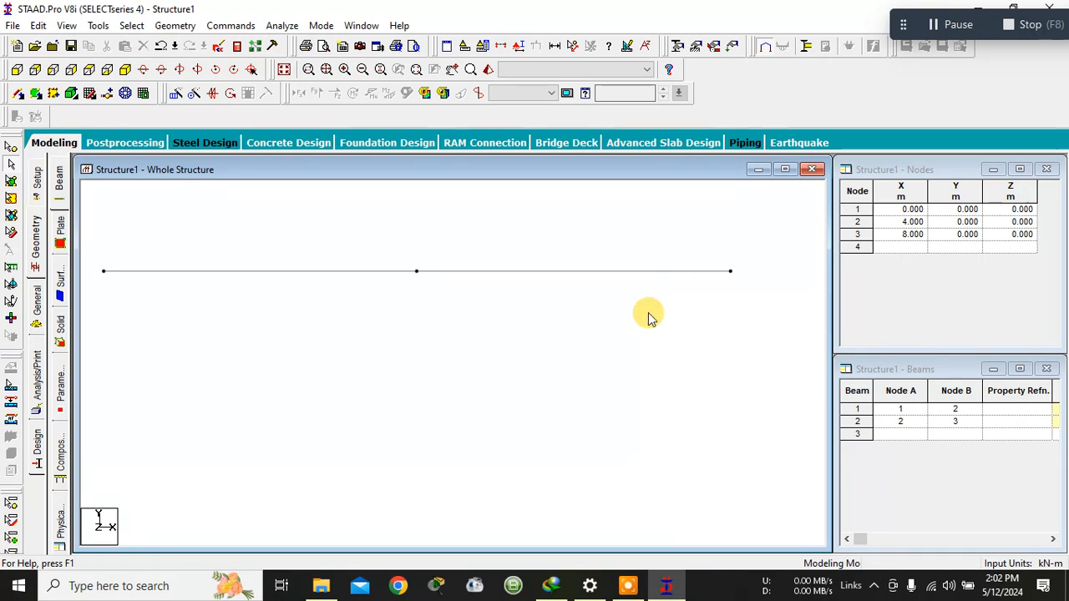
{"action": "left_click", "coordinate": [38, 305]}
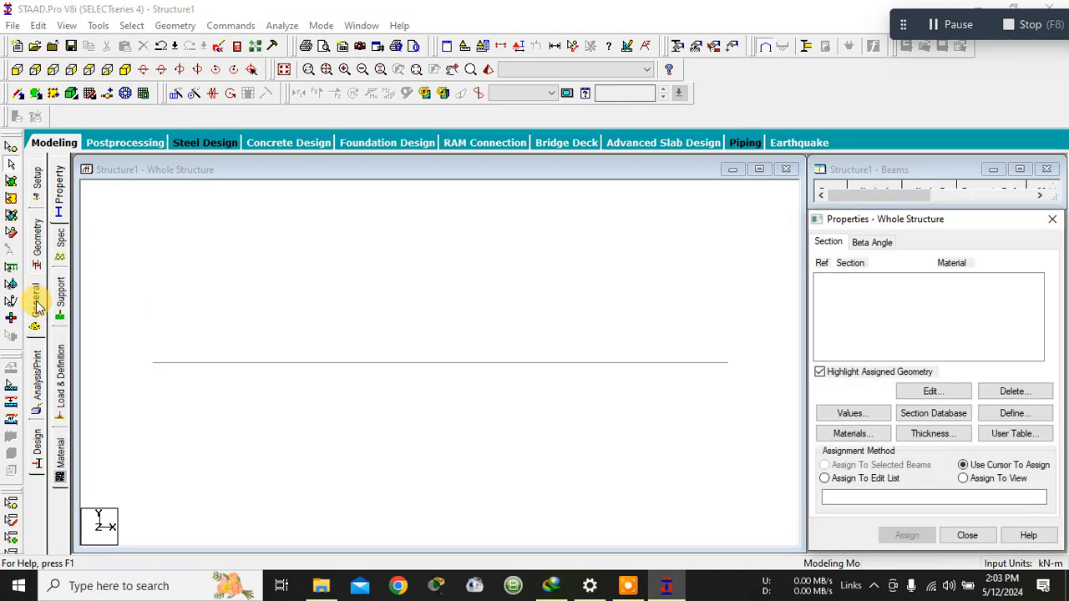
{"action": "left_click", "coordinate": [36, 255]}
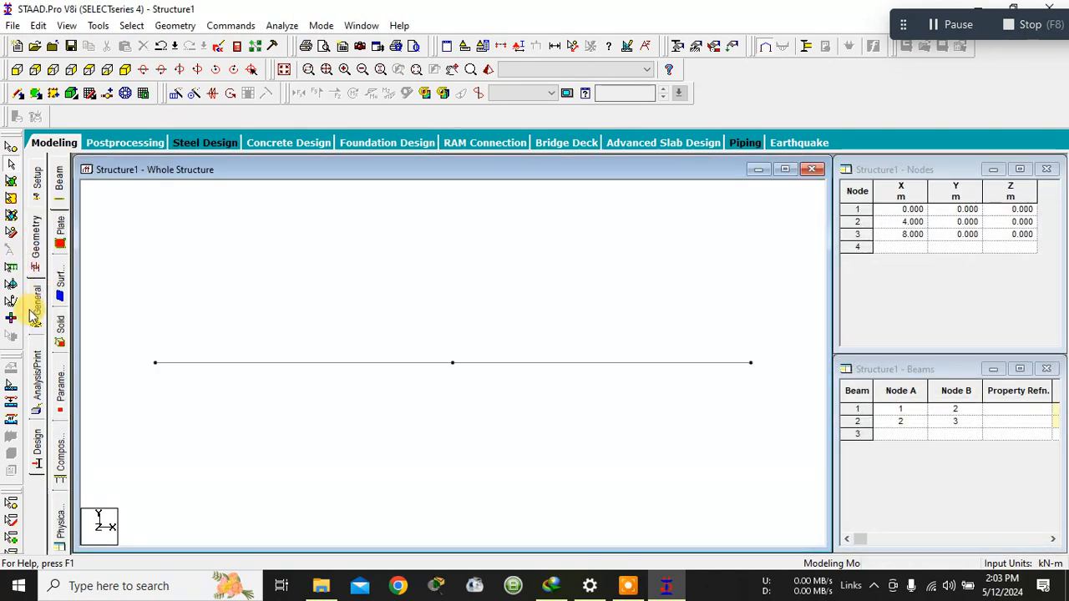
Step: Define a rectangular concrete section with YD 0.23 m and ZD 0.4 m and add it to the structure's properties
{"action": "left_click", "coordinate": [34, 314]}
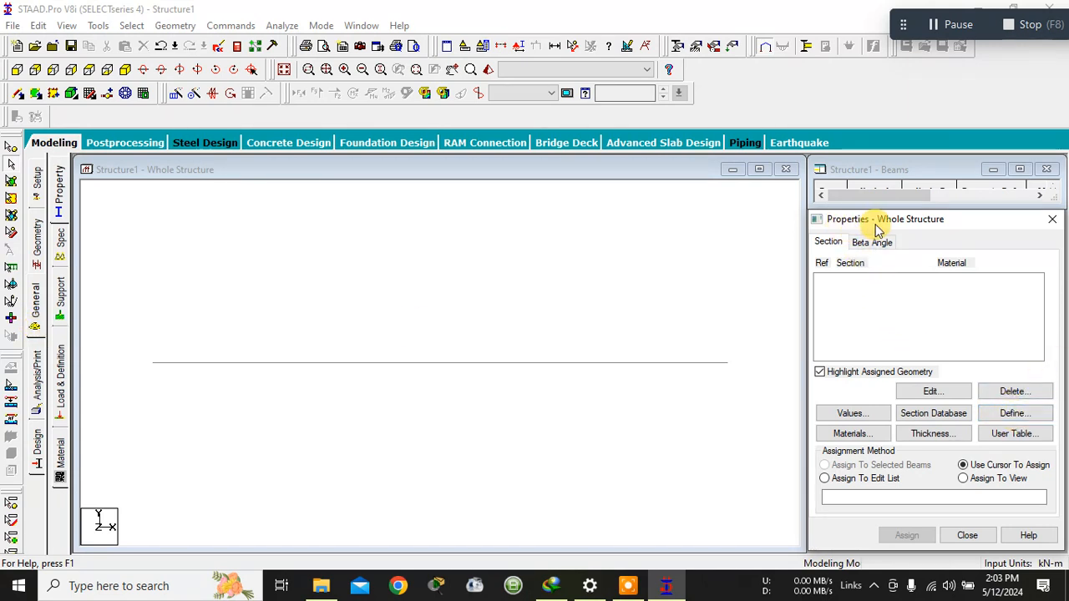
{"action": "left_click", "coordinate": [1014, 417]}
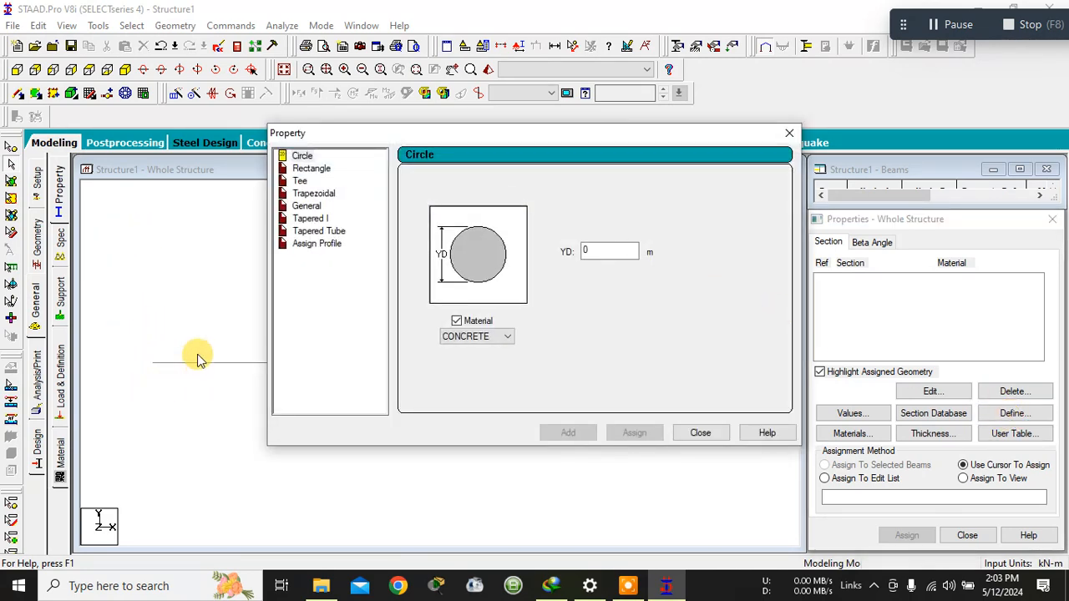
{"action": "left_click", "coordinate": [315, 171]}
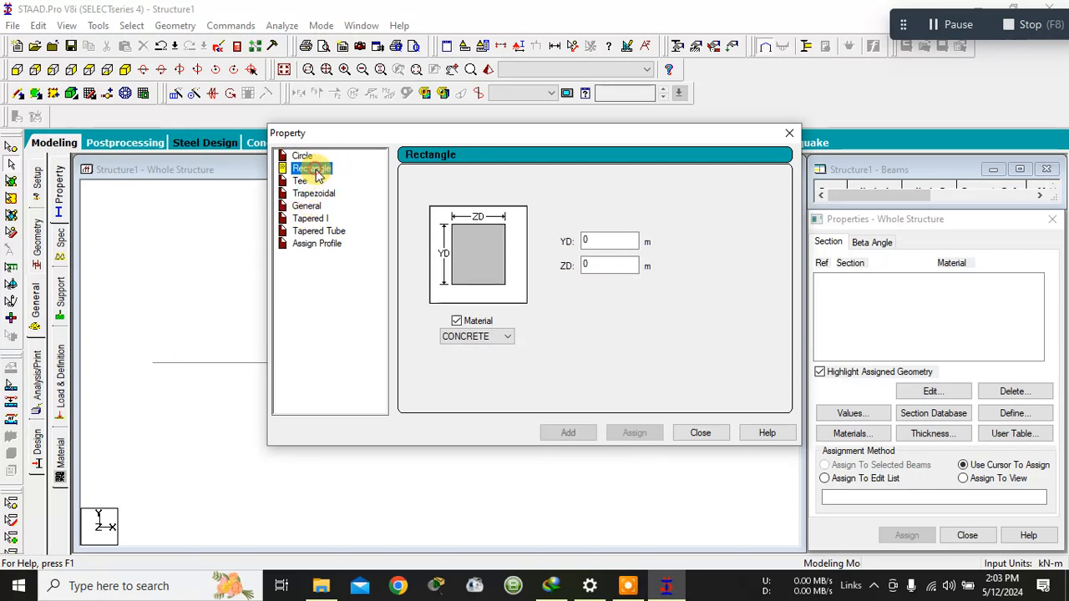
{"action": "left_click", "coordinate": [608, 241]}
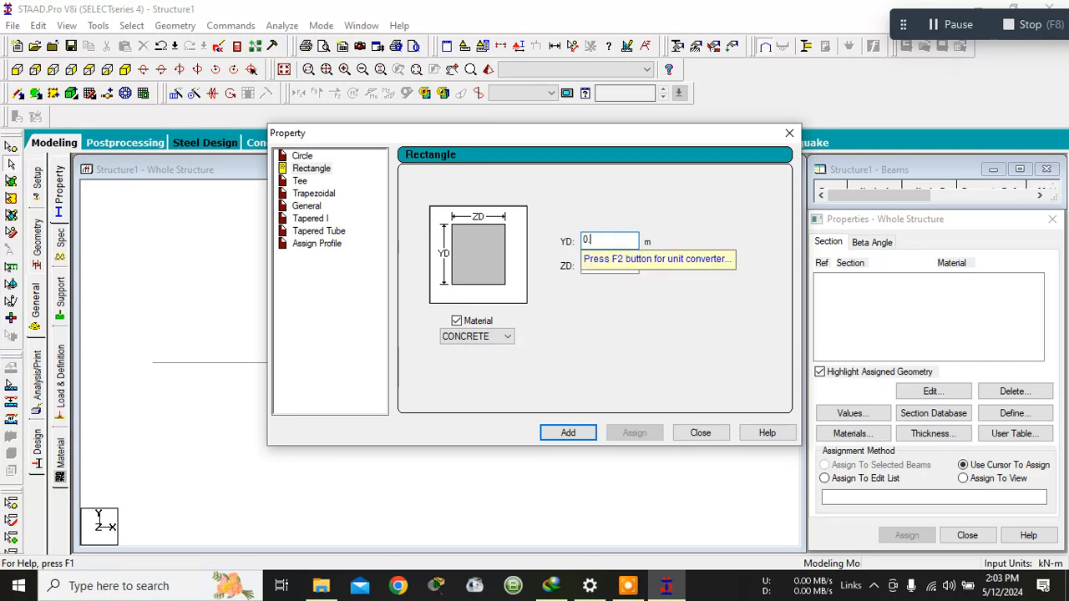
{"action": "left_click", "coordinate": [610, 267]}
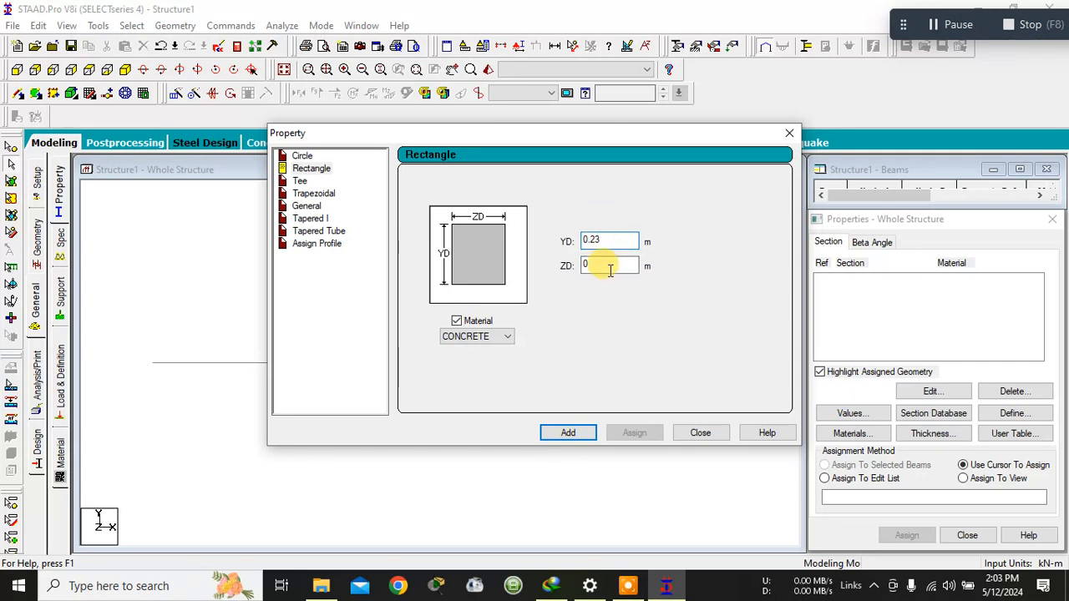
{"action": "type", "text": ".4"}
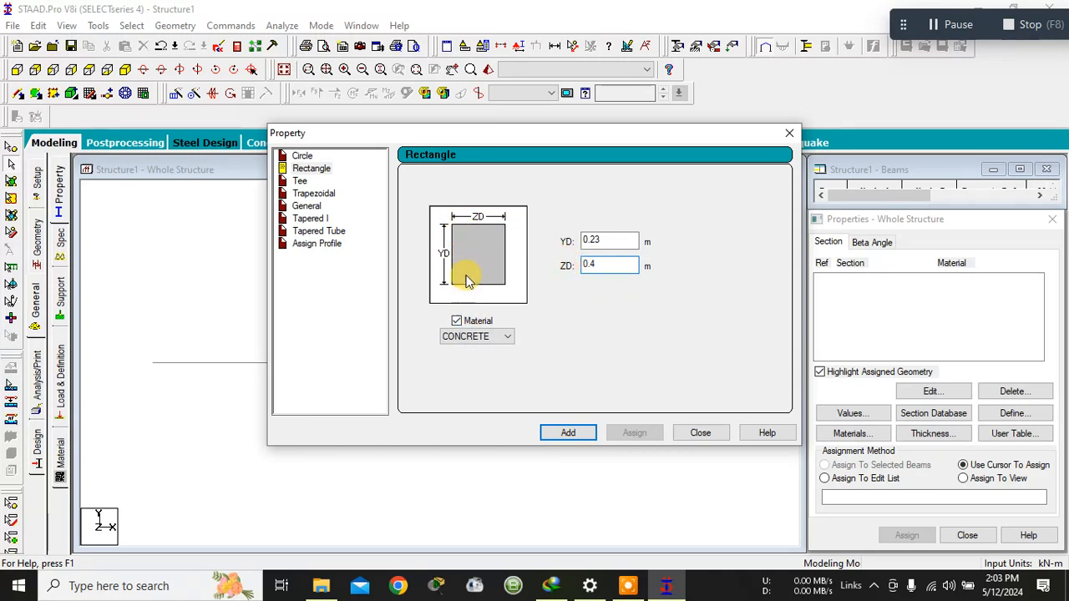
{"action": "left_click", "coordinate": [567, 432]}
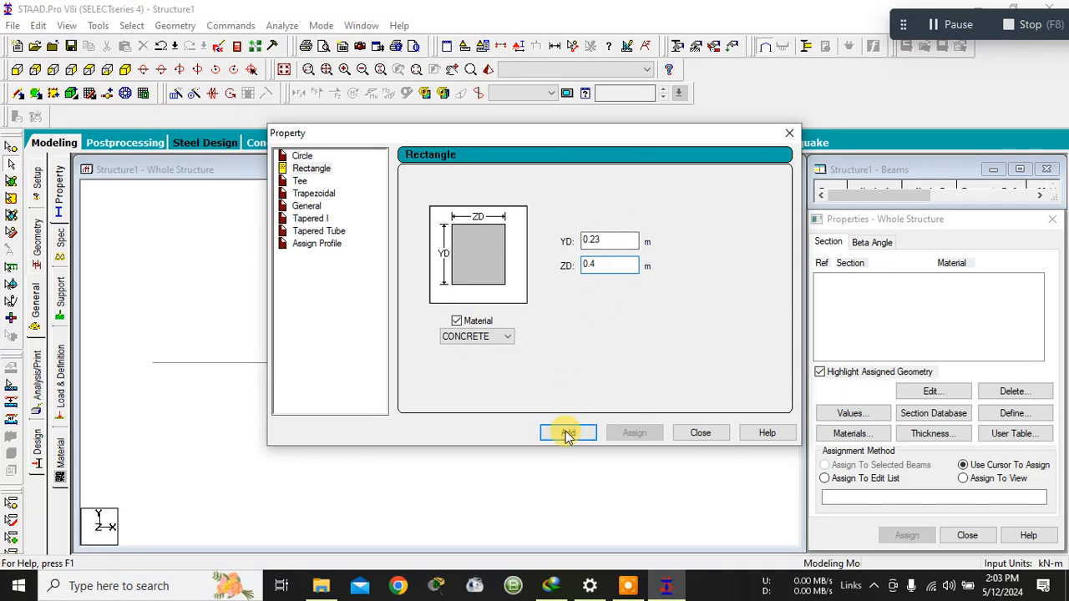
{"action": "left_click", "coordinate": [601, 262]}
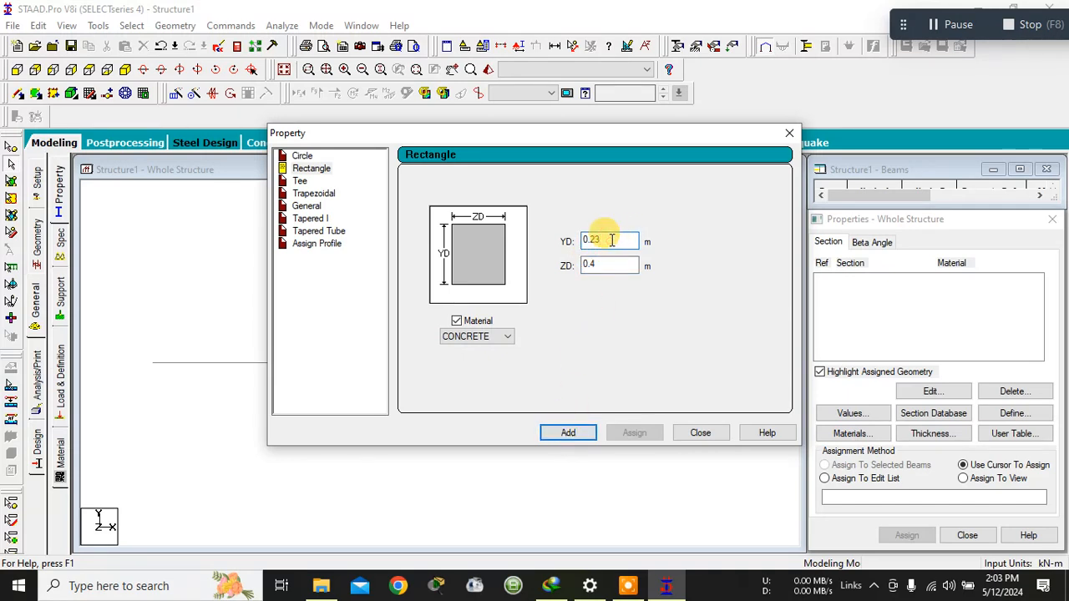
{"action": "left_click", "coordinate": [578, 433]}
{"action": "left_click", "coordinate": [700, 435]}
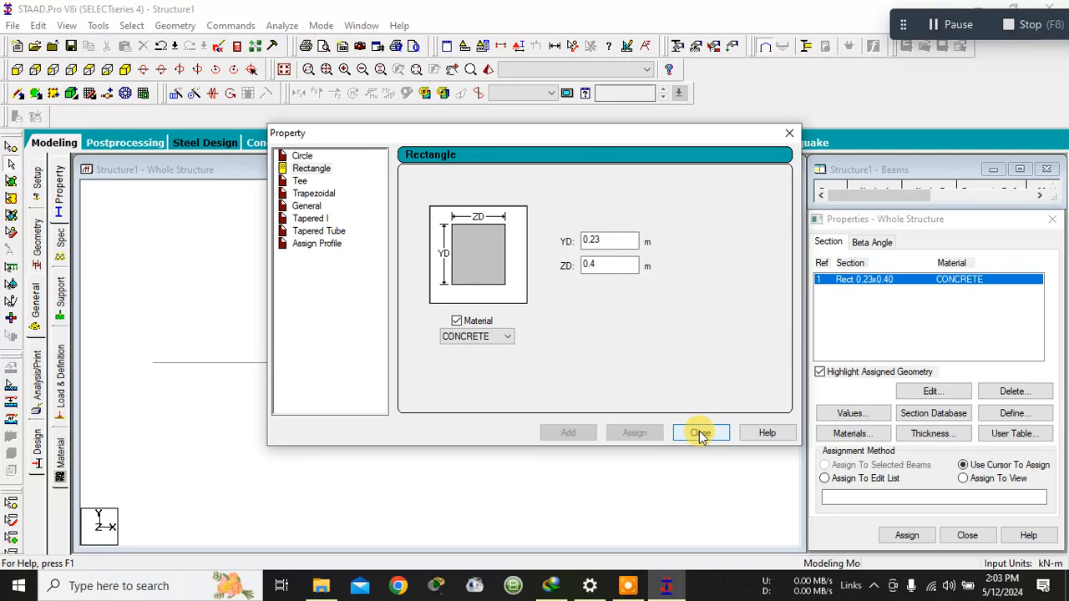
Step: Define a second rectangular concrete section with YD 0.4 m and ZD 0.6 m, add it and close the section definition
{"action": "left_click_drag", "start_coordinate": [589, 136], "coordinate": [657, 201]}
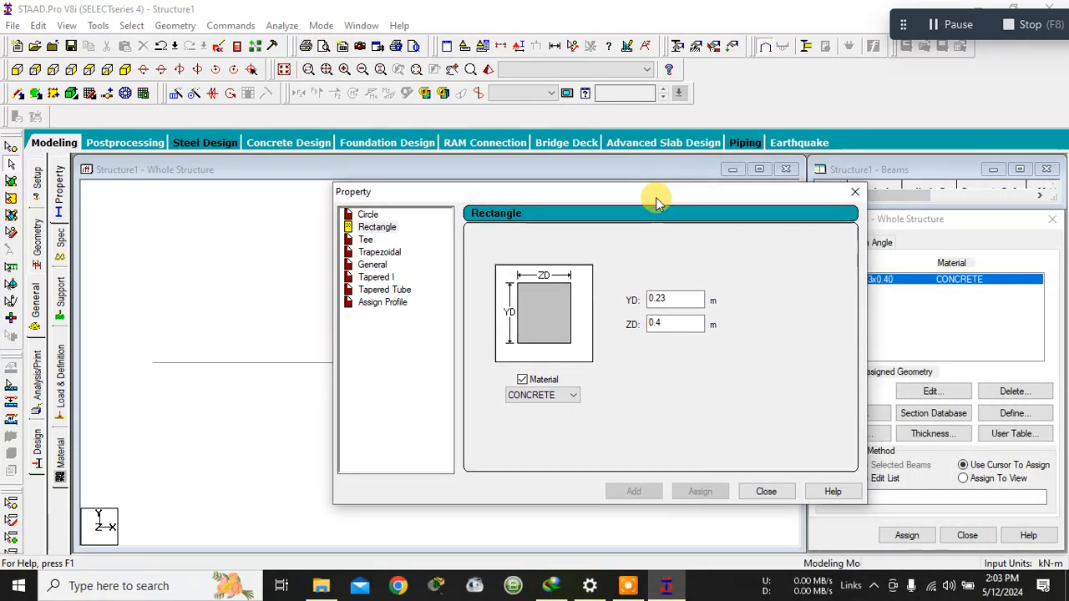
{"action": "left_click", "coordinate": [667, 294]}
{"action": "left_click_drag", "start_coordinate": [666, 294], "coordinate": [657, 323]}
{"action": "type", "text": "44"}
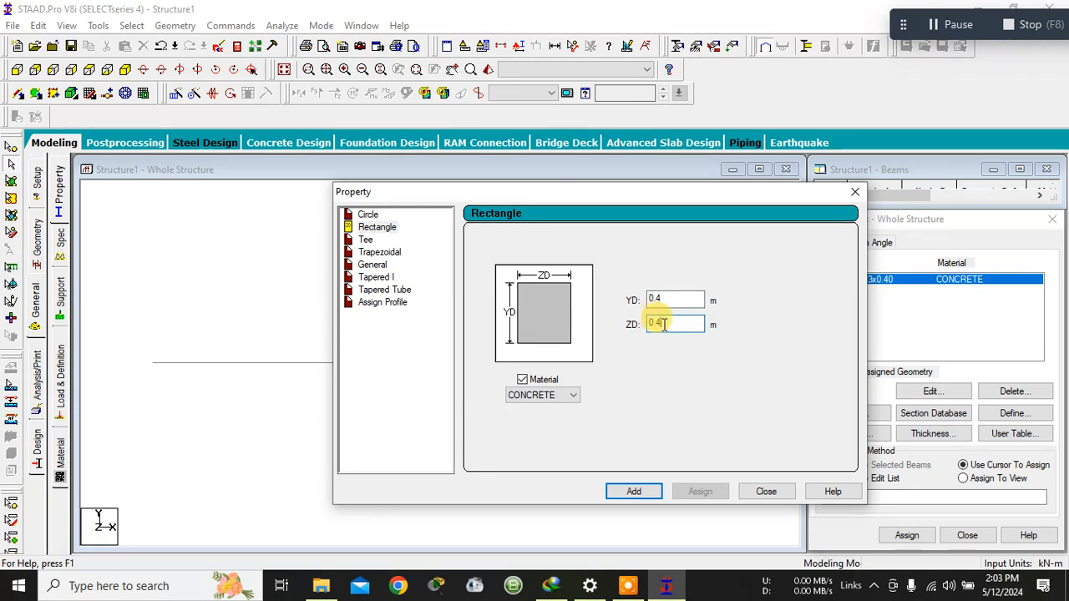
{"action": "key", "text": "BackSpace"}
{"action": "type", "text": "6"}
{"action": "left_click", "coordinate": [634, 491]}
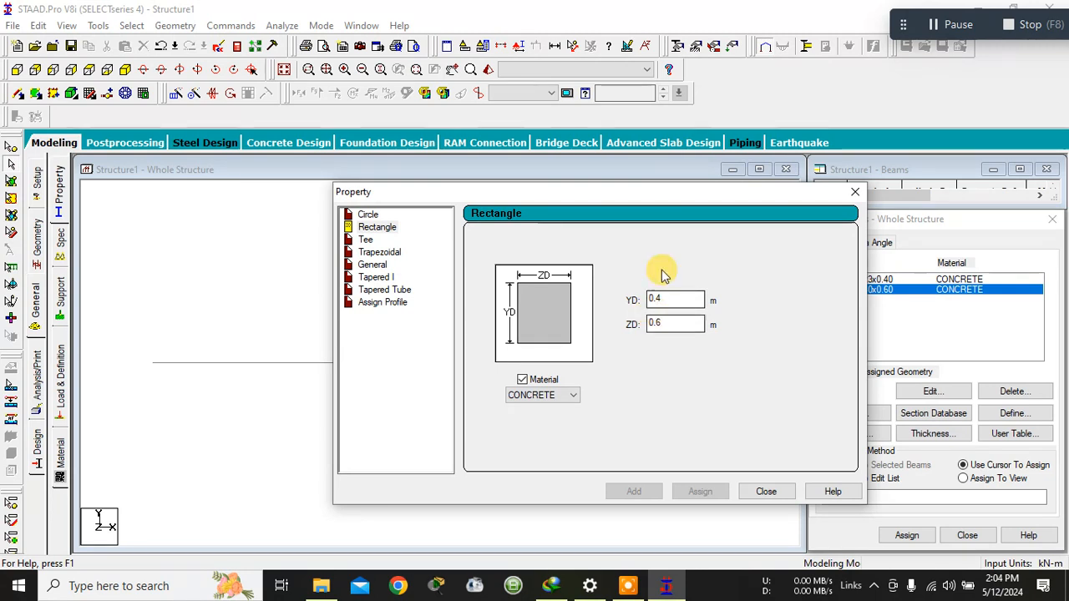
{"action": "left_click", "coordinate": [767, 494]}
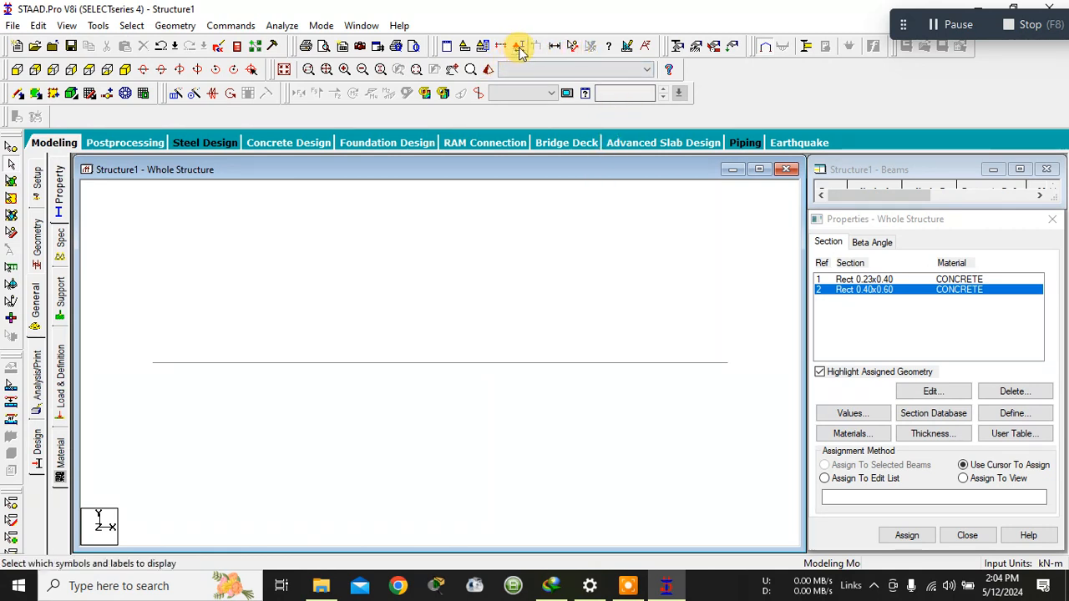
Step: Turn on the Node Points labels so the beam end nodes are shown in the whole-structure view
{"action": "left_click", "coordinate": [570, 48]}
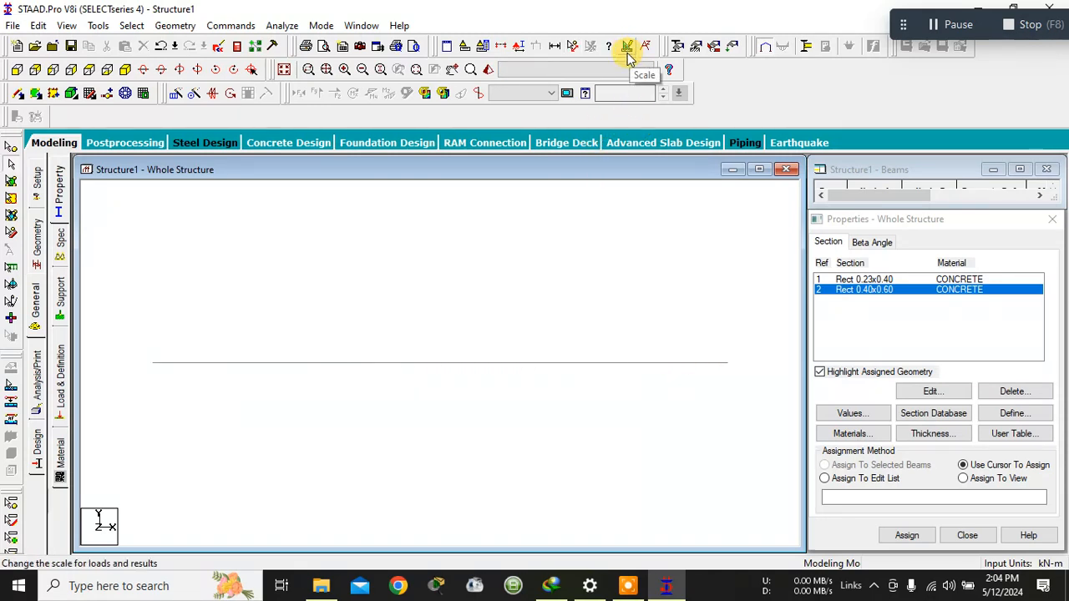
{"action": "left_click", "coordinate": [519, 49]}
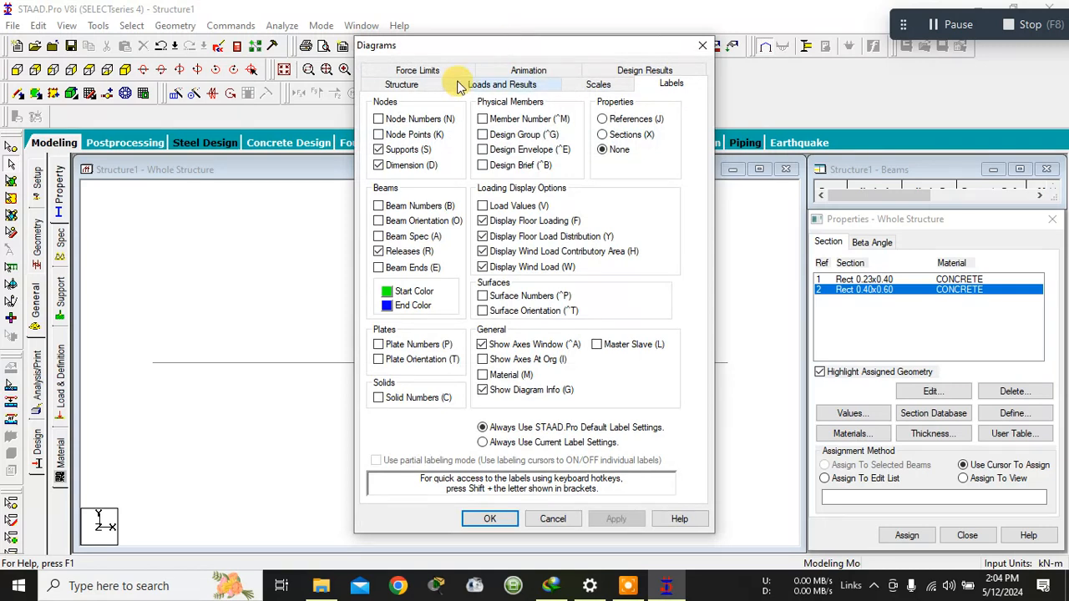
{"action": "left_click", "coordinate": [378, 134]}
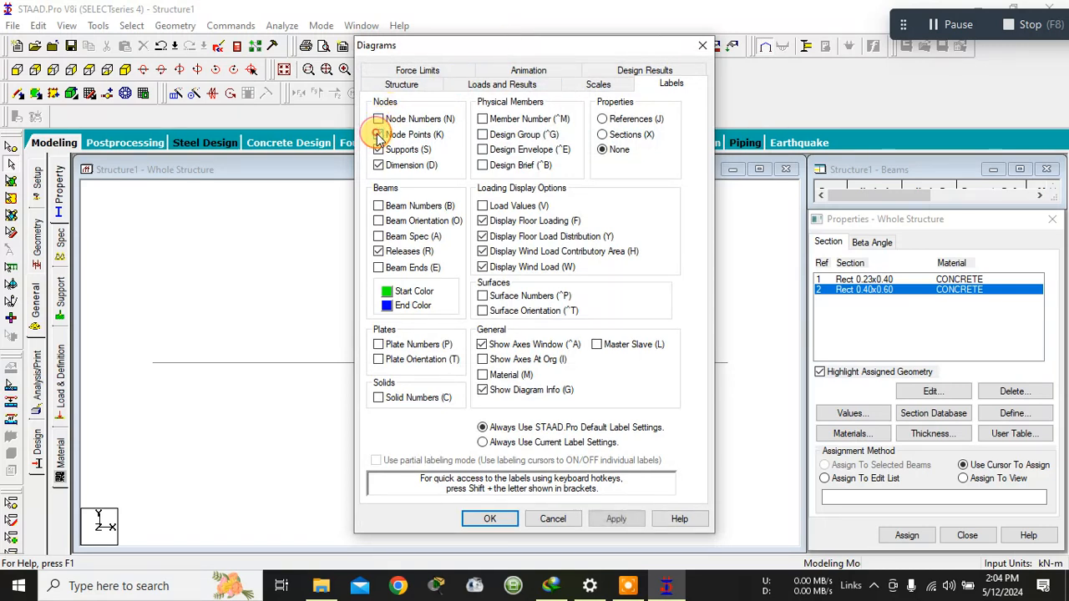
{"action": "left_click", "coordinate": [616, 521]}
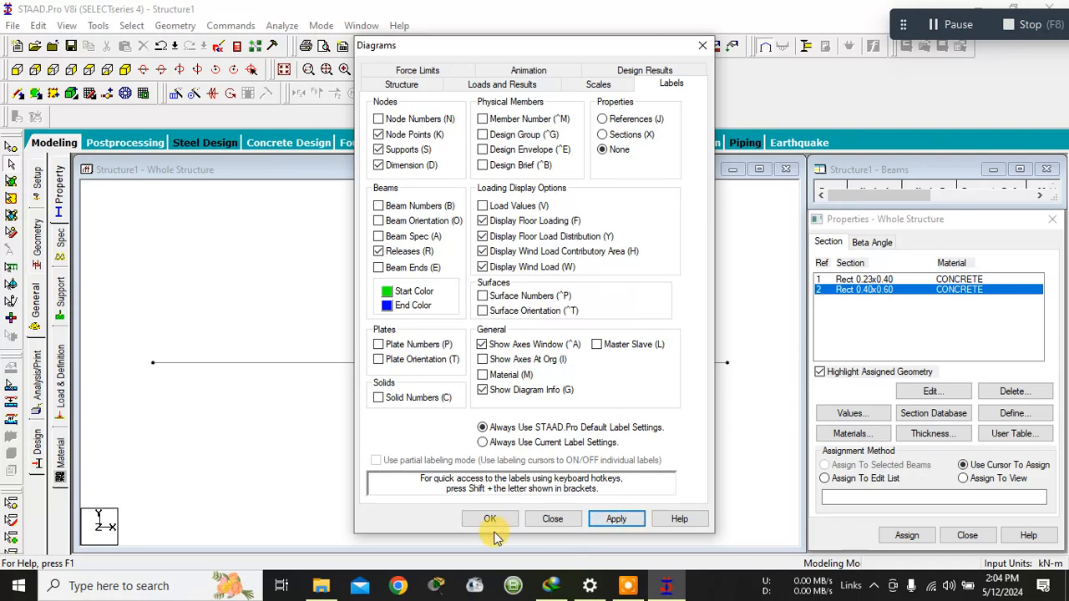
{"action": "left_click", "coordinate": [489, 522]}
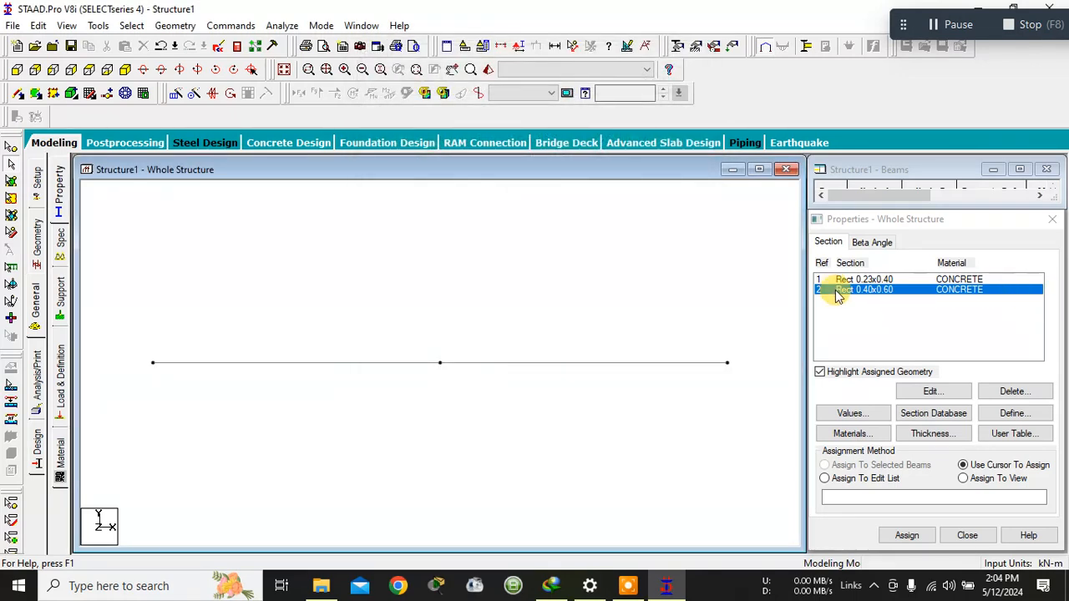
Step: Check the material options of the Rect 0.23x0.40 section, keep CONCRETE and close its definition
{"action": "left_click", "coordinate": [864, 281]}
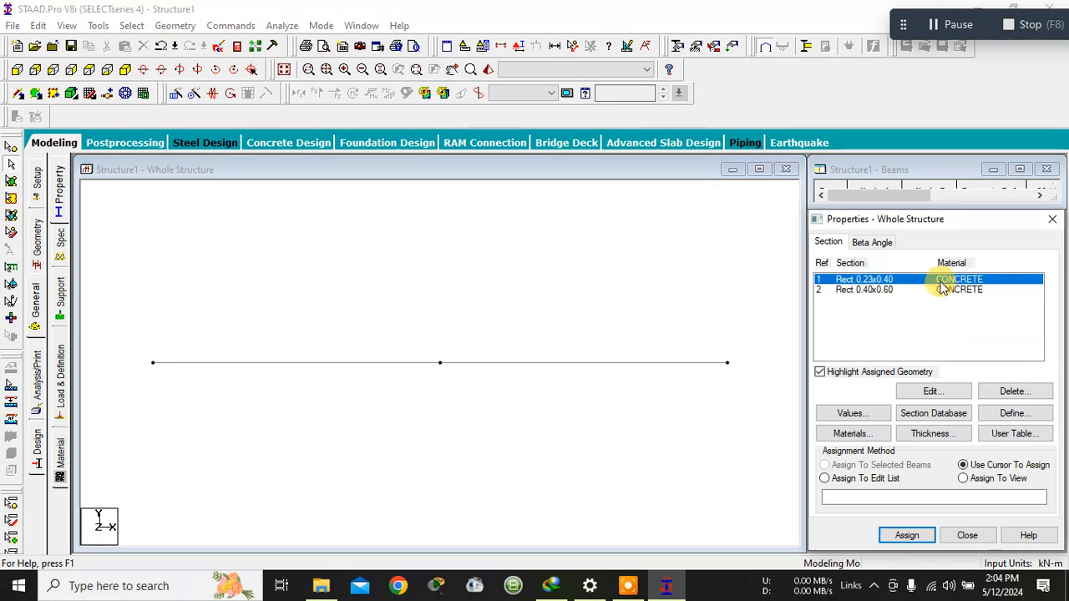
{"action": "left_click", "coordinate": [942, 392]}
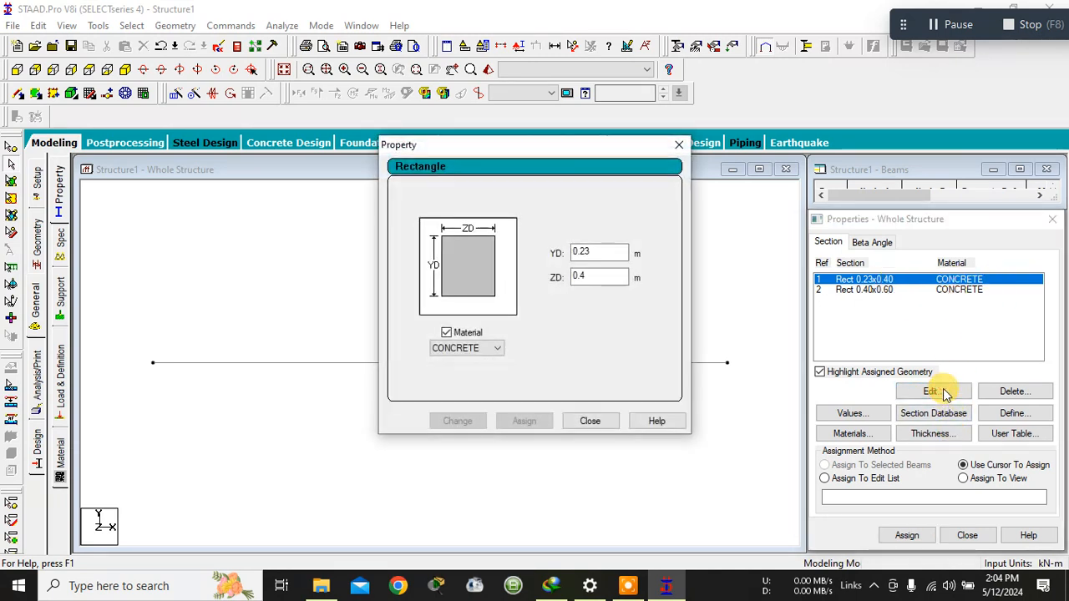
{"action": "left_click", "coordinate": [466, 351]}
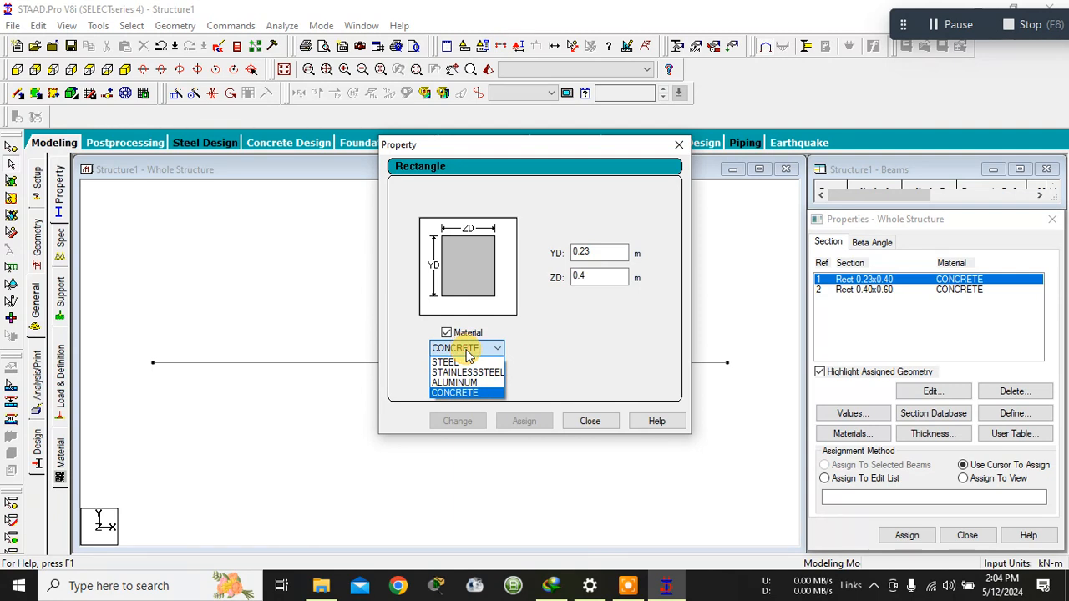
{"action": "left_click", "coordinate": [458, 392]}
{"action": "left_click", "coordinate": [597, 420]}
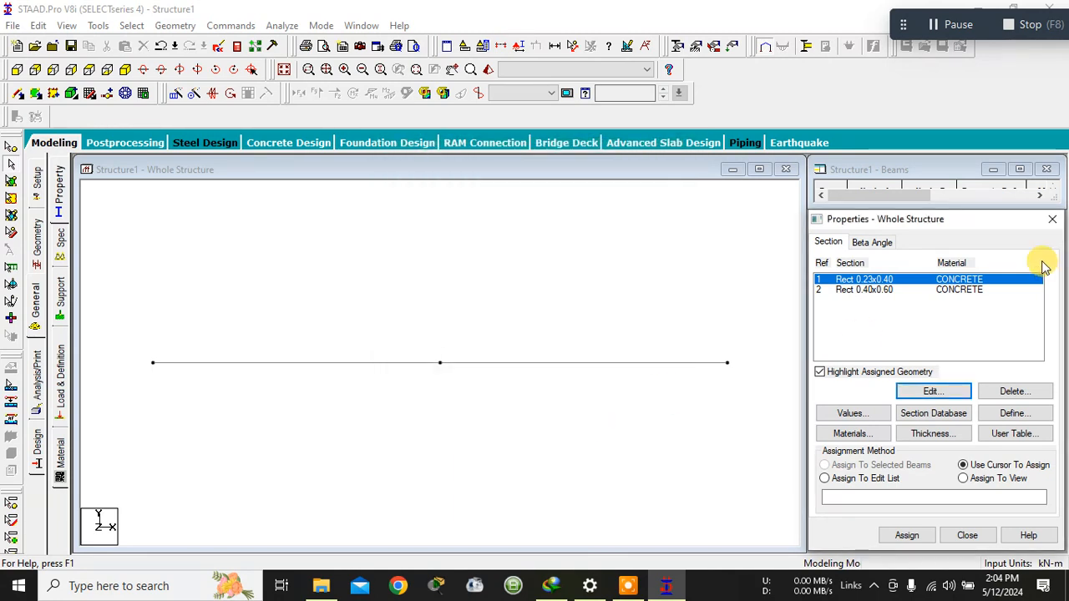
Step: Assign Rect 0.23x0.40 to the first beam and Rect 0.40x0.60 to the second beam using the cursor method
{"action": "left_click", "coordinate": [894, 532]}
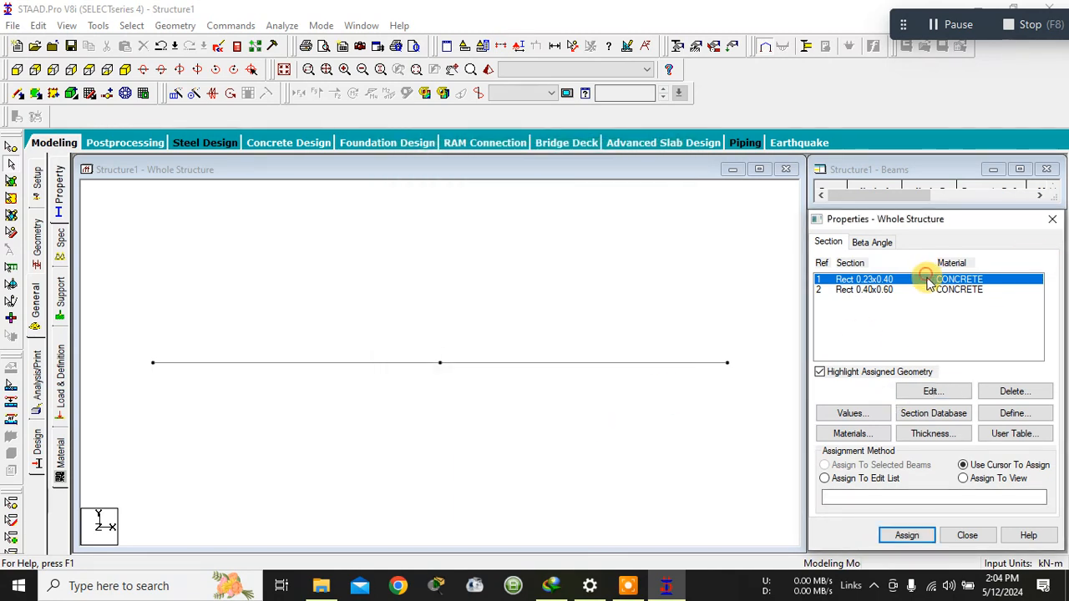
{"action": "left_click", "coordinate": [904, 538]}
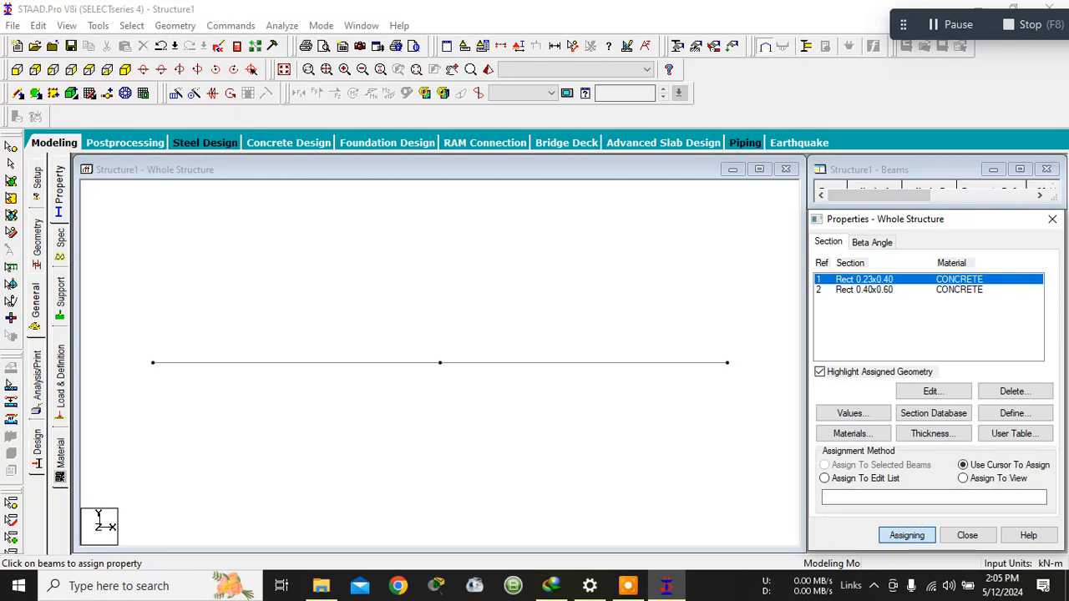
{"action": "left_click", "coordinate": [247, 368]}
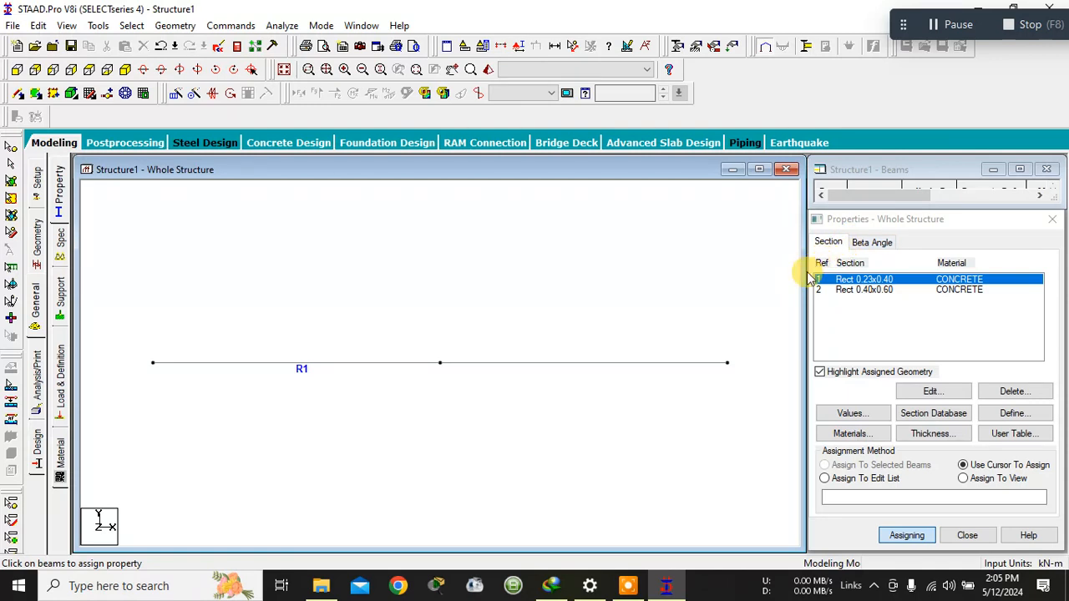
{"action": "left_click", "coordinate": [856, 290]}
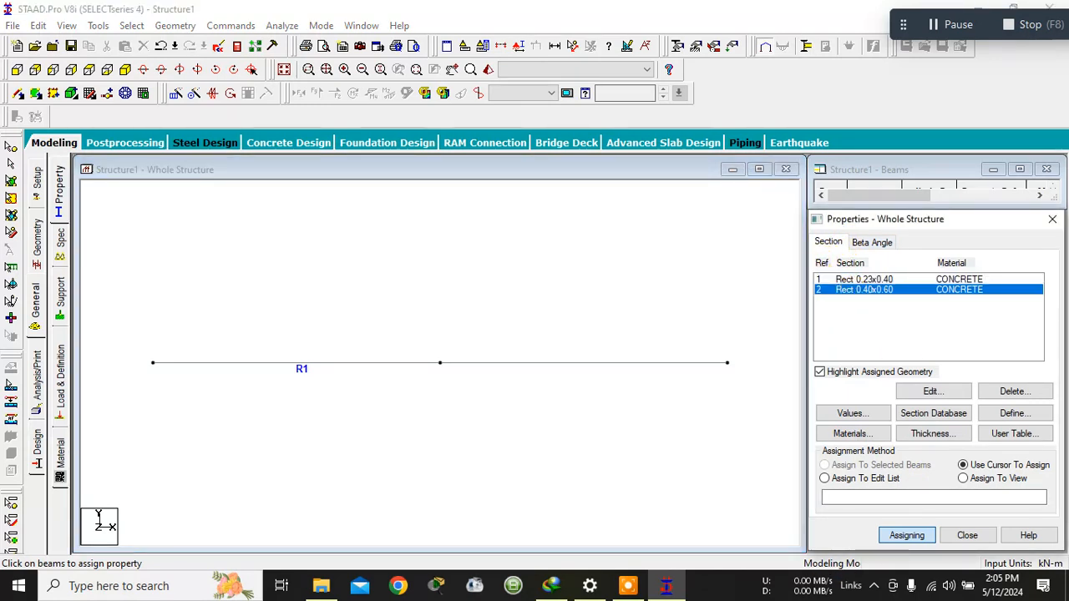
{"action": "left_click", "coordinate": [580, 366]}
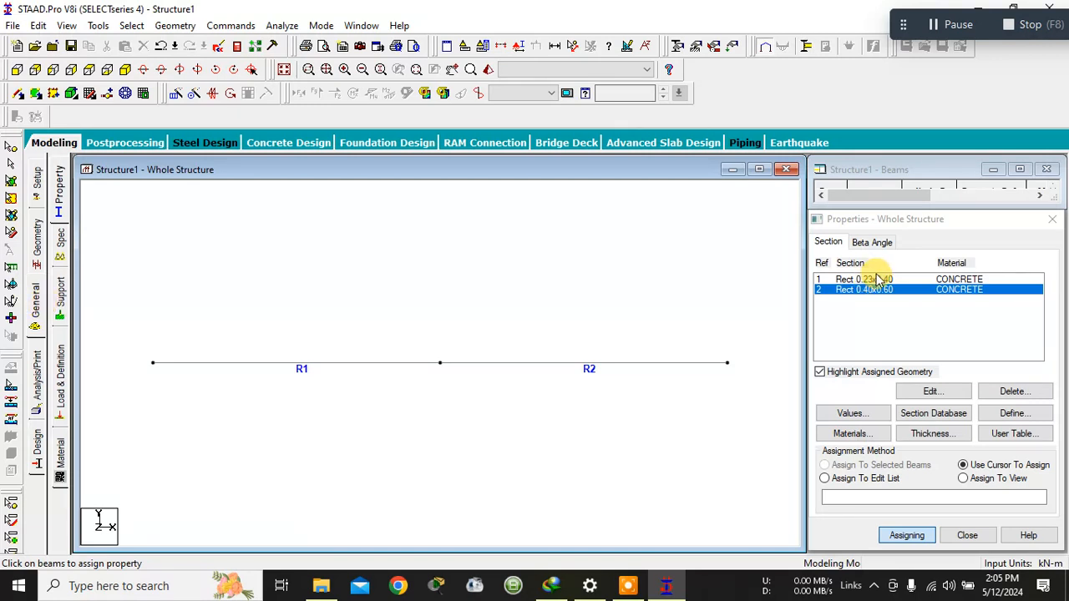
Step: Close the section properties and inspect the two beams' assigned cross-sections in a 3D rendered view
{"action": "left_click", "coordinate": [37, 301]}
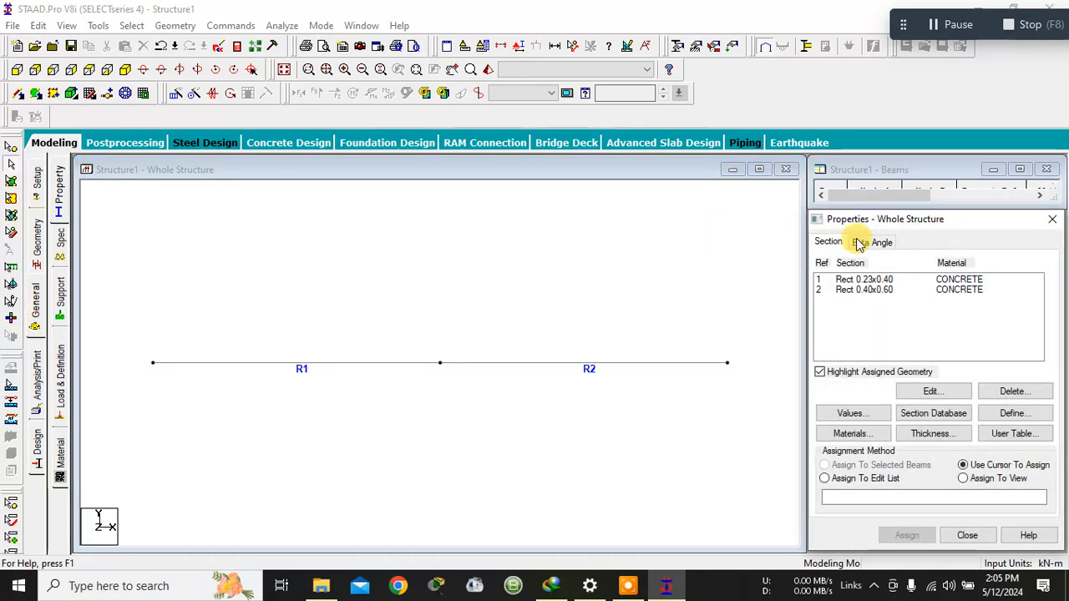
{"action": "left_click", "coordinate": [975, 535]}
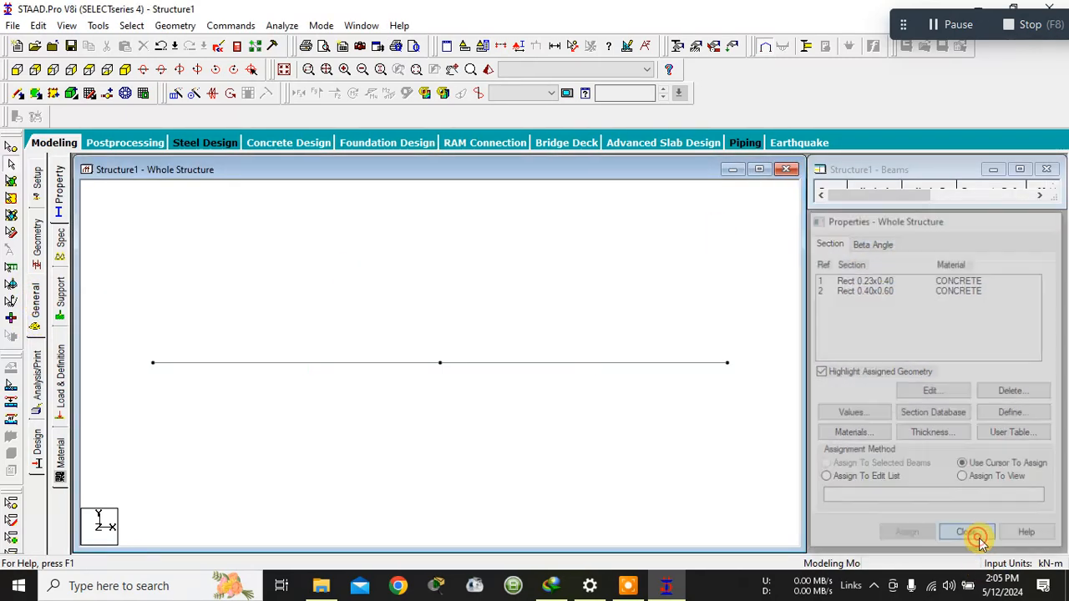
{"action": "left_click", "coordinate": [762, 170]}
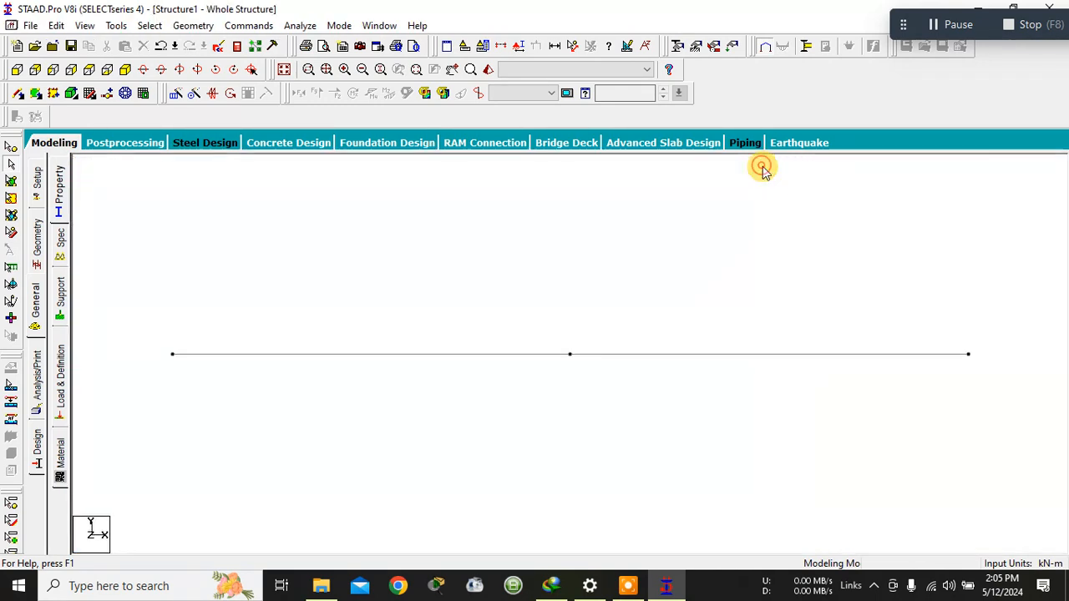
{"action": "left_click", "coordinate": [489, 72]}
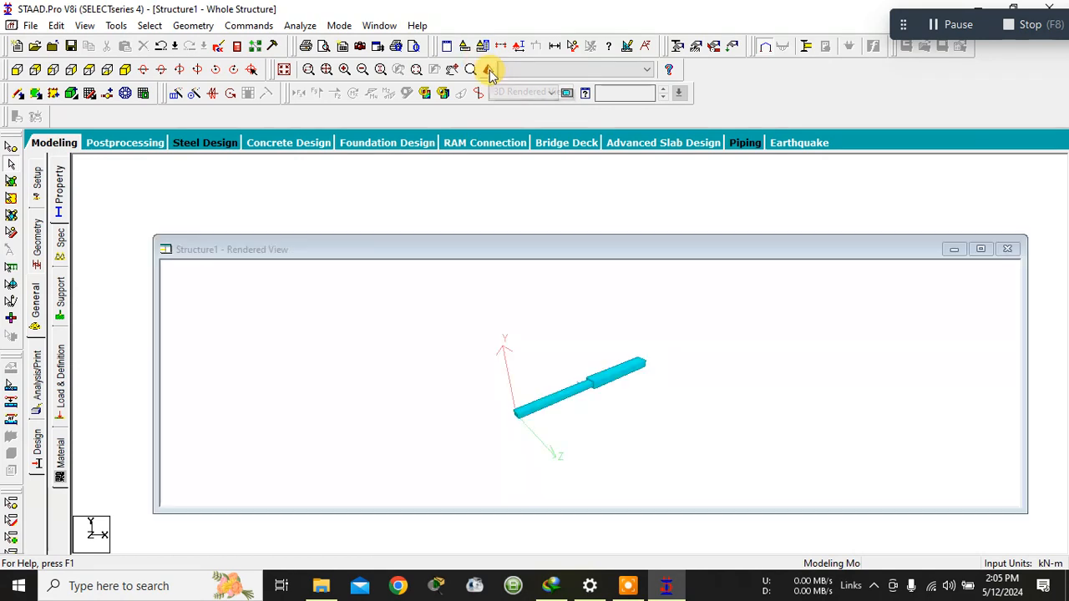
{"action": "left_click_drag", "start_coordinate": [573, 395], "coordinate": [356, 222]}
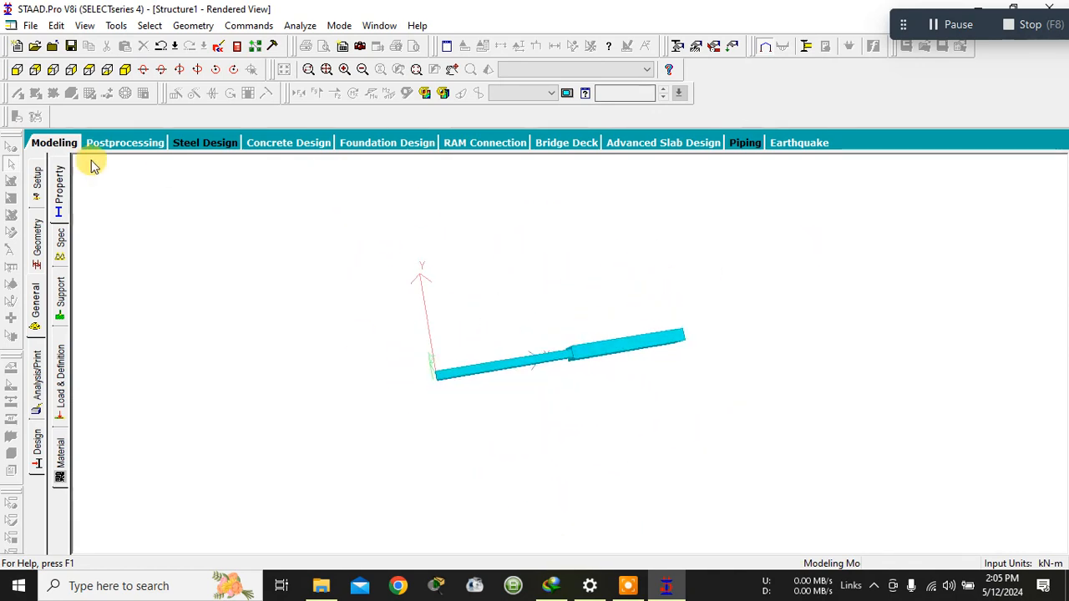
Step: Return to the beam geometry page and turn on the Beam Numbers, Beam Orientation, Beam Spec and Load Values labels
{"action": "left_click", "coordinate": [37, 243]}
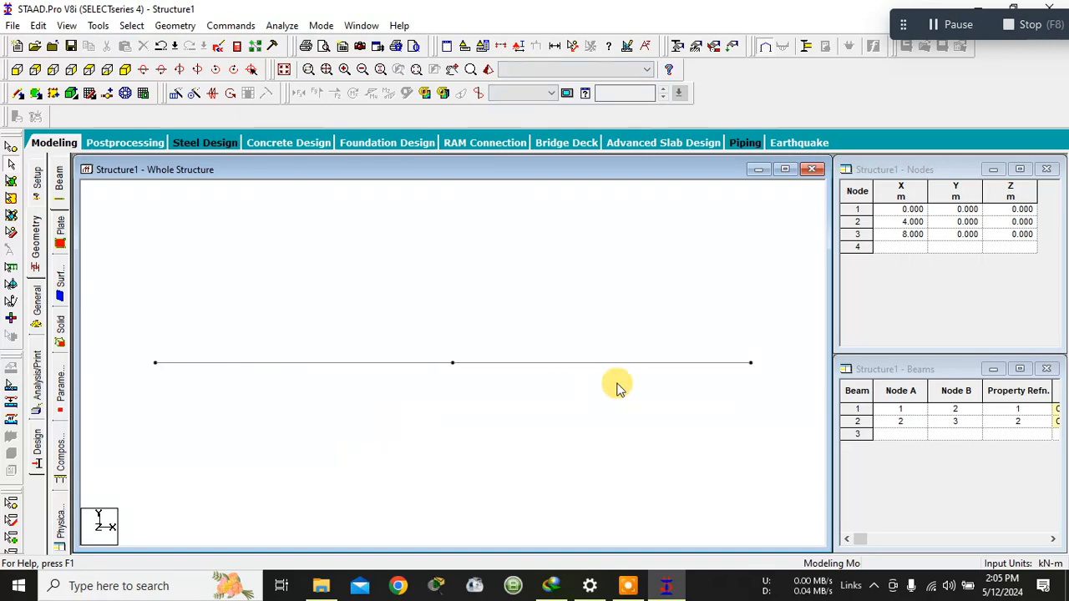
{"action": "left_click", "coordinate": [520, 49]}
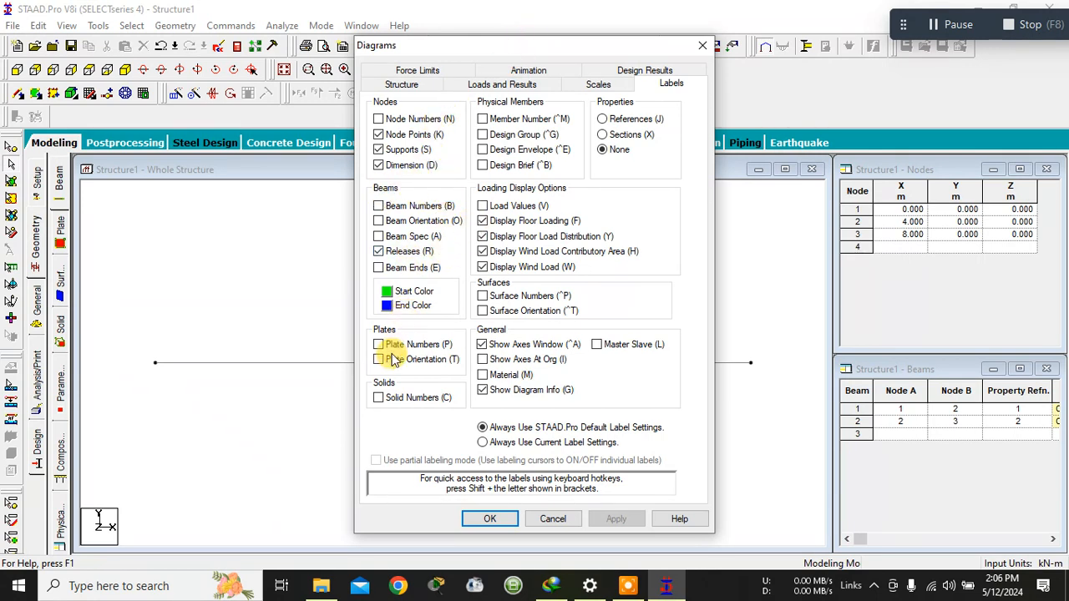
{"action": "left_click", "coordinate": [378, 206]}
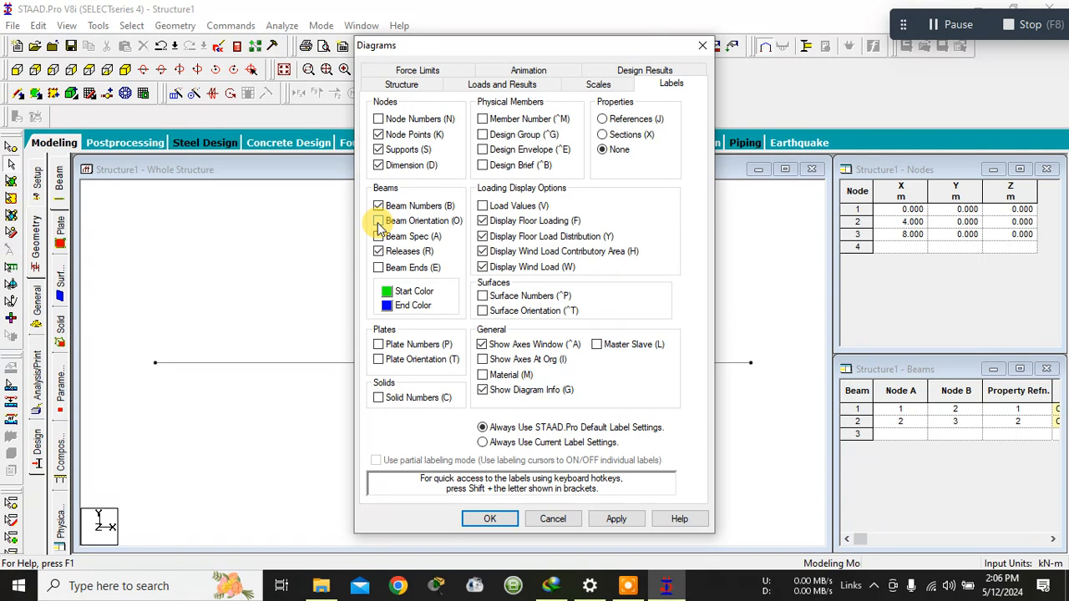
{"action": "left_click", "coordinate": [483, 206]}
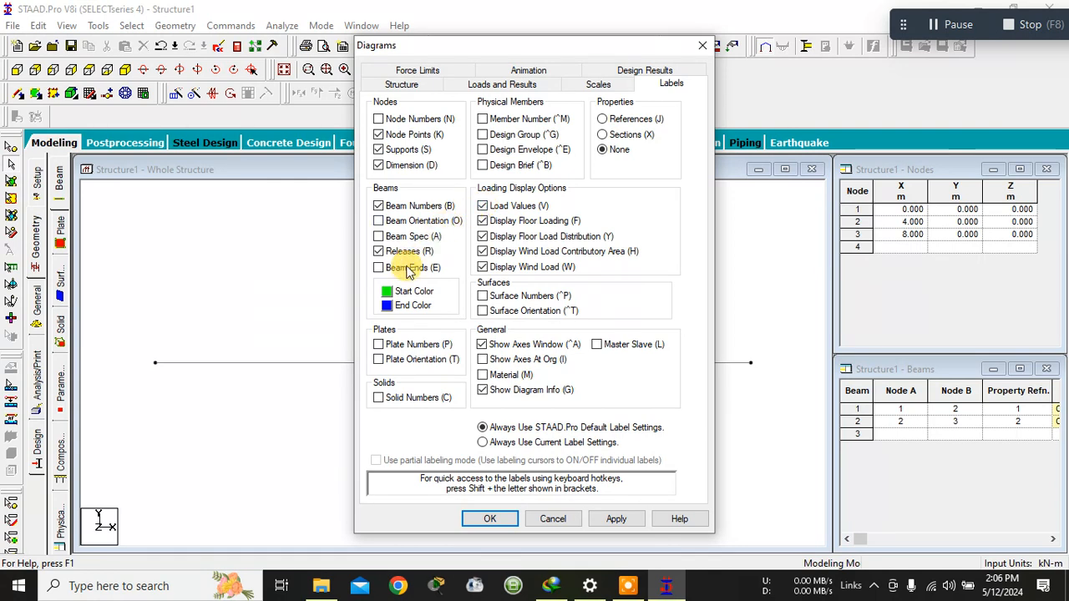
{"action": "left_click", "coordinate": [378, 221]}
{"action": "left_click", "coordinate": [379, 237]}
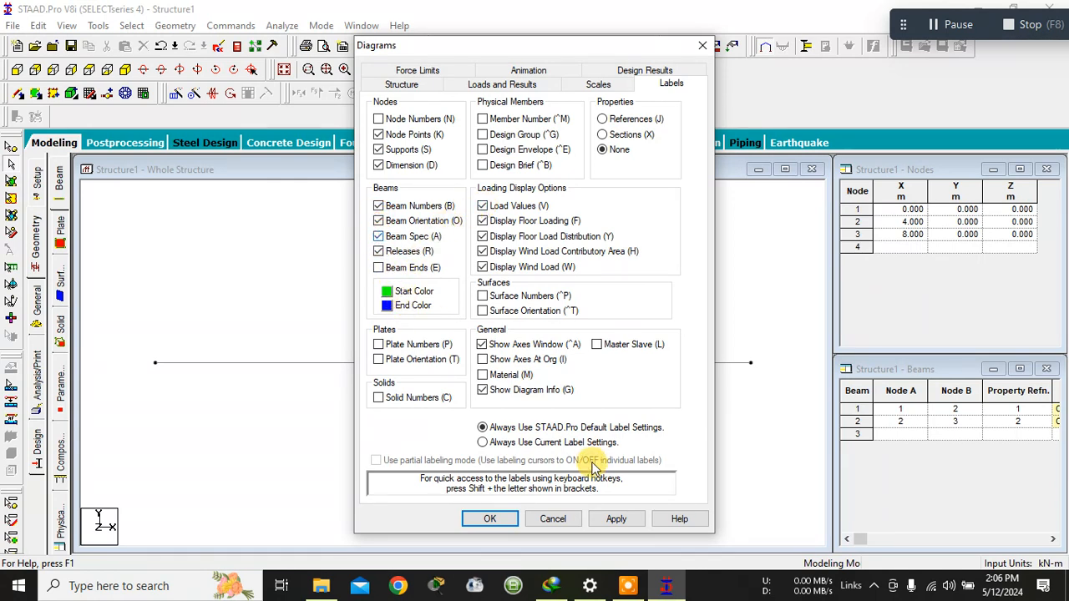
{"action": "left_click", "coordinate": [616, 519]}
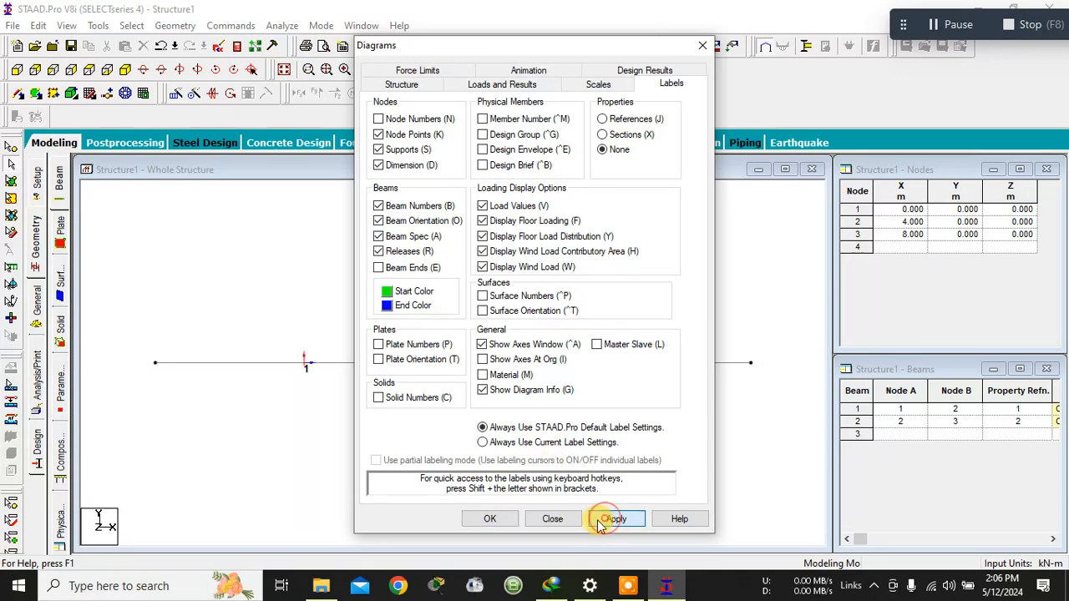
{"action": "left_click", "coordinate": [489, 519]}
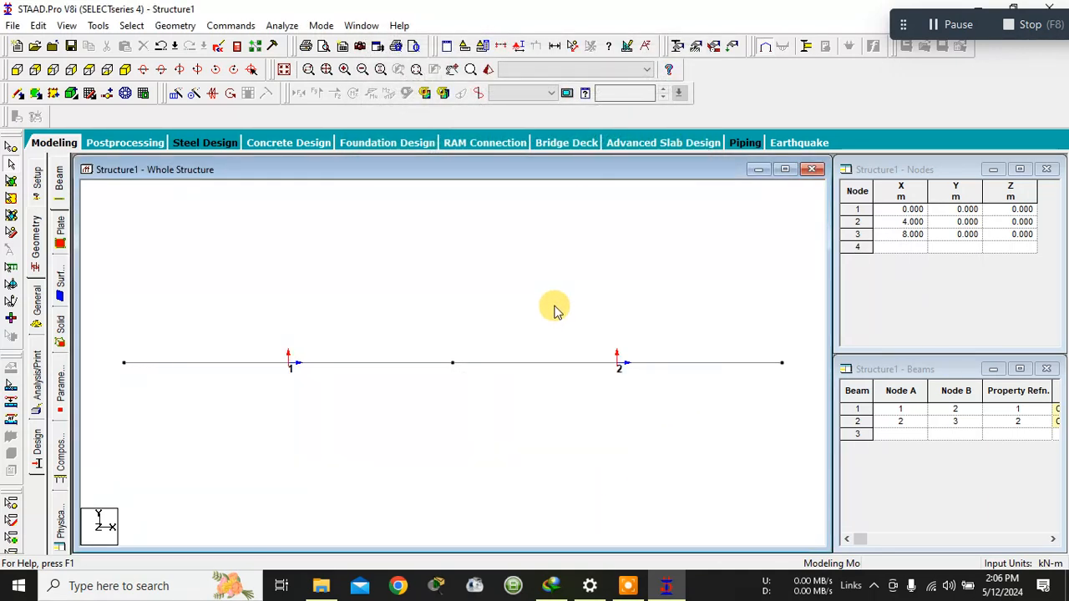
Step: Display the beam length dimensions for the whole view and close the dimension settings
{"action": "scroll", "coordinate": [558, 309], "scroll_direction": "down", "scroll_amount": 3}
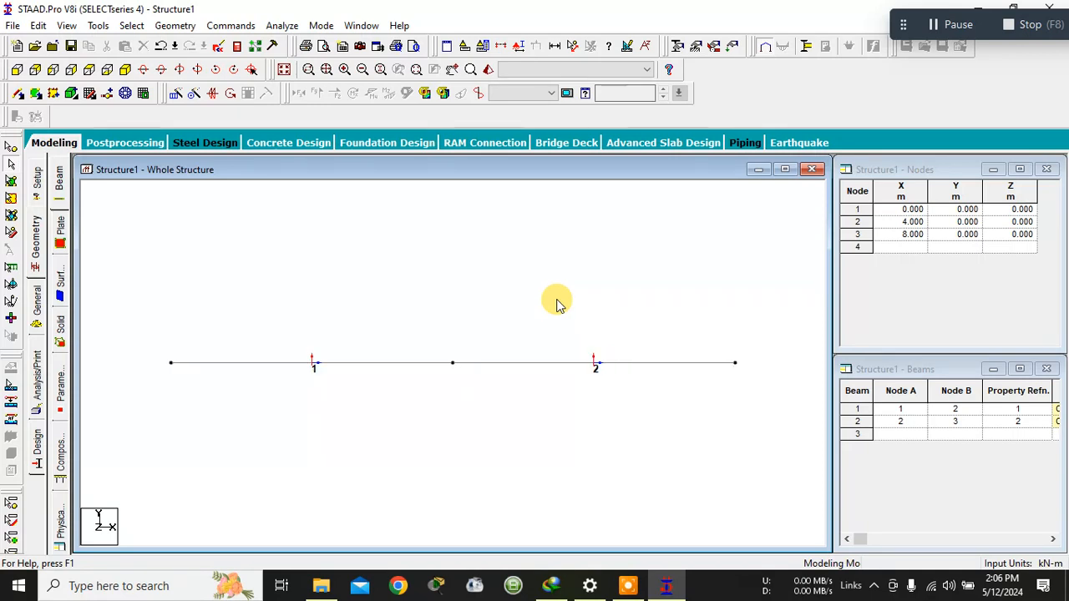
{"action": "left_click", "coordinate": [555, 47]}
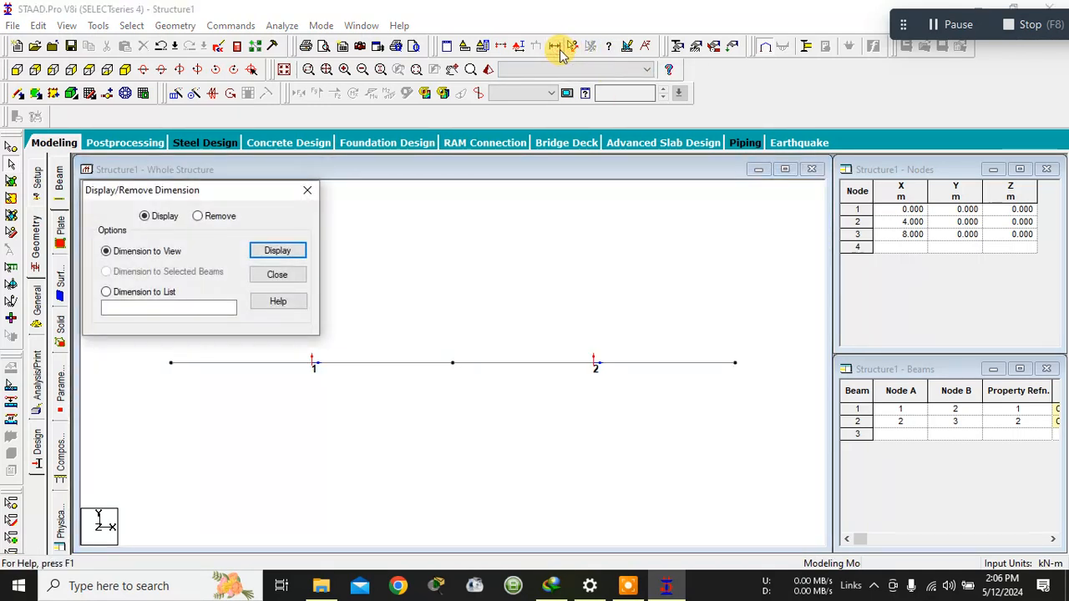
{"action": "left_click", "coordinate": [269, 252]}
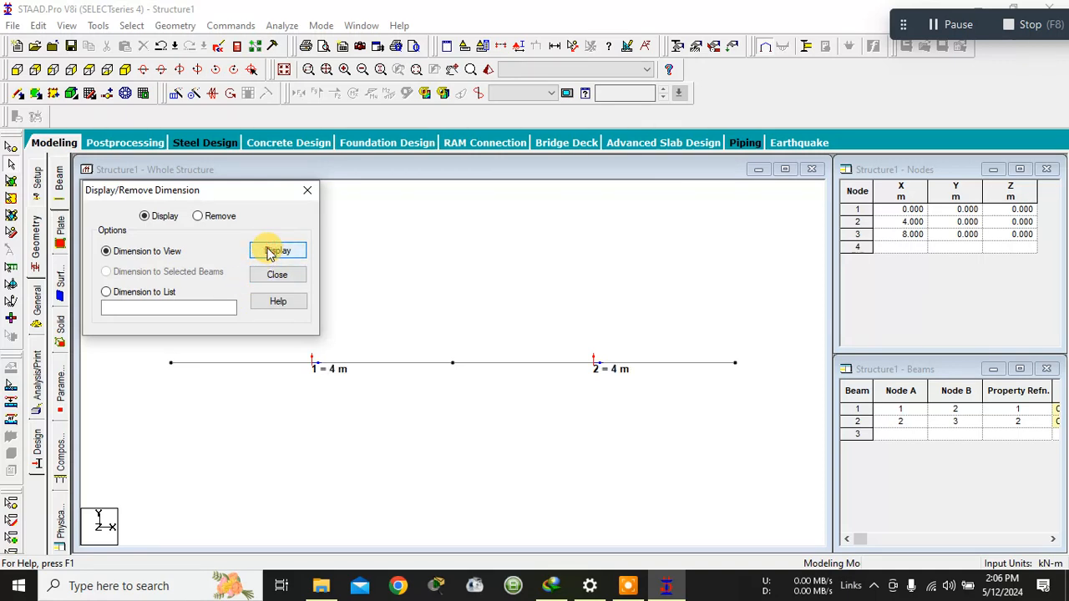
{"action": "left_click", "coordinate": [314, 191]}
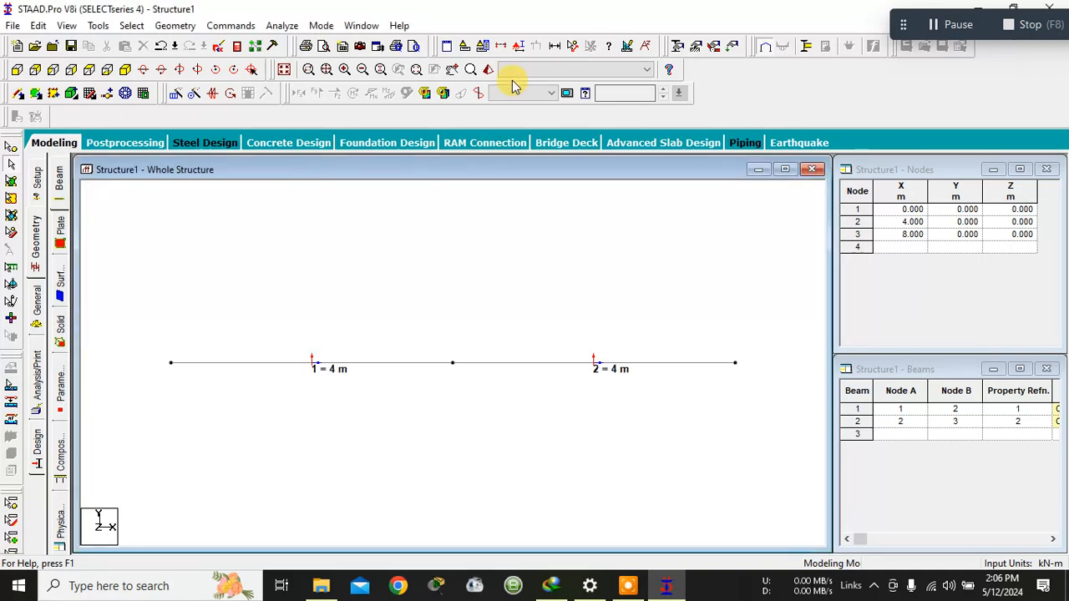
Step: Turn off the Beam Orientation labels, keep Beam Numbers on, and review the dimension display options without changing them
{"action": "left_click", "coordinate": [509, 47]}
{"action": "left_click", "coordinate": [380, 213]}
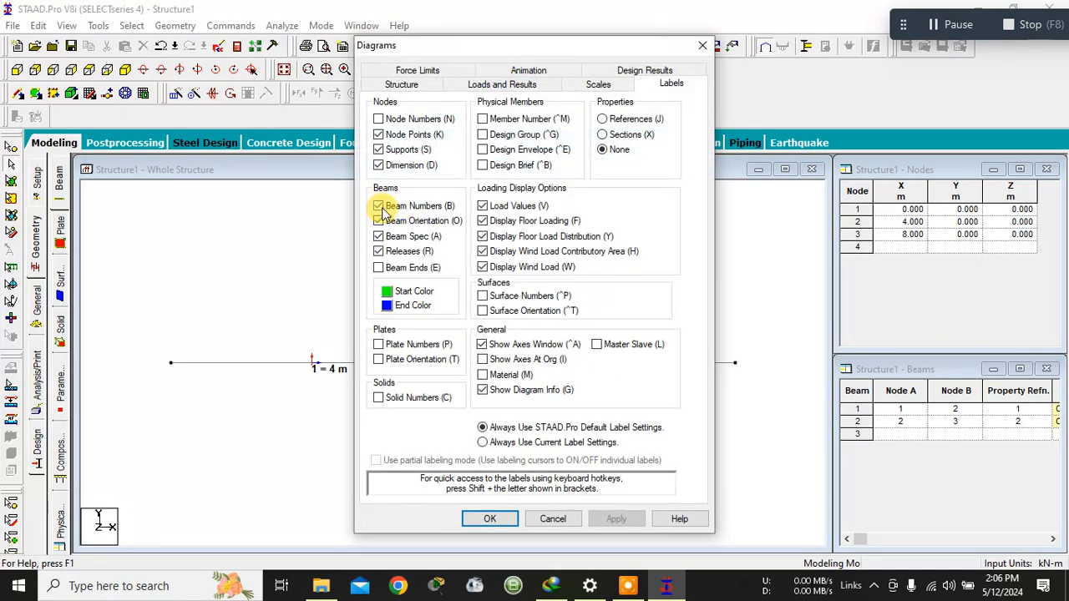
{"action": "left_click", "coordinate": [378, 222]}
{"action": "left_click", "coordinate": [616, 519]}
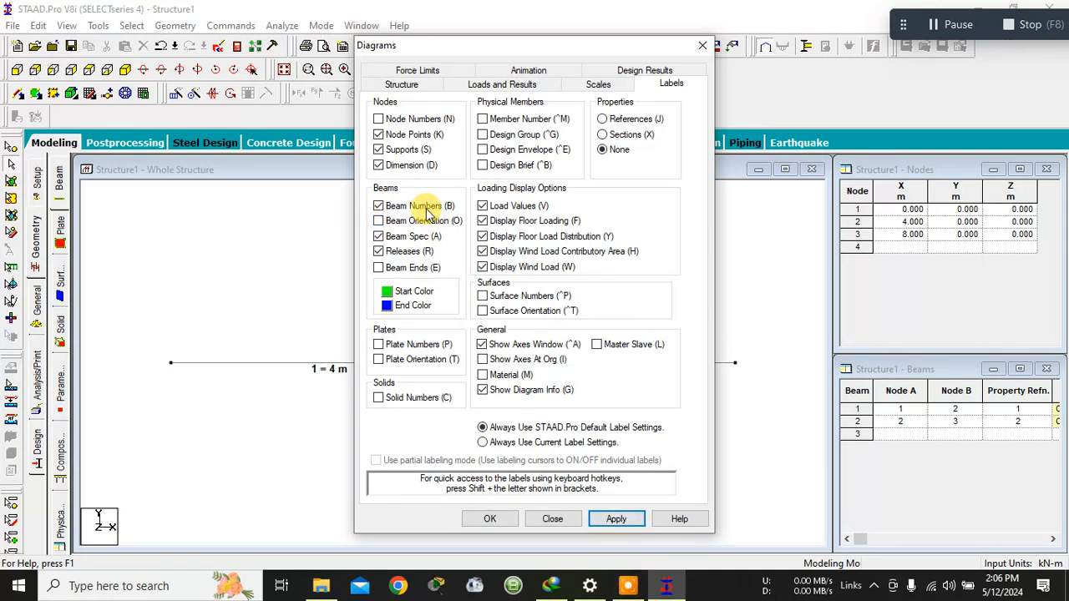
{"action": "left_click", "coordinate": [378, 206]}
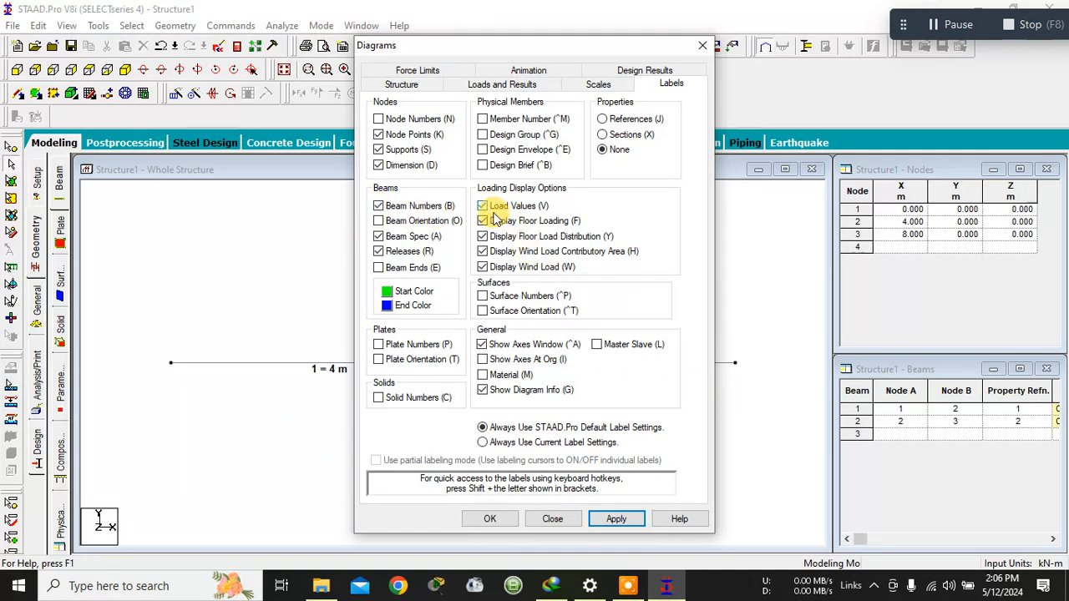
{"action": "left_click", "coordinate": [490, 518]}
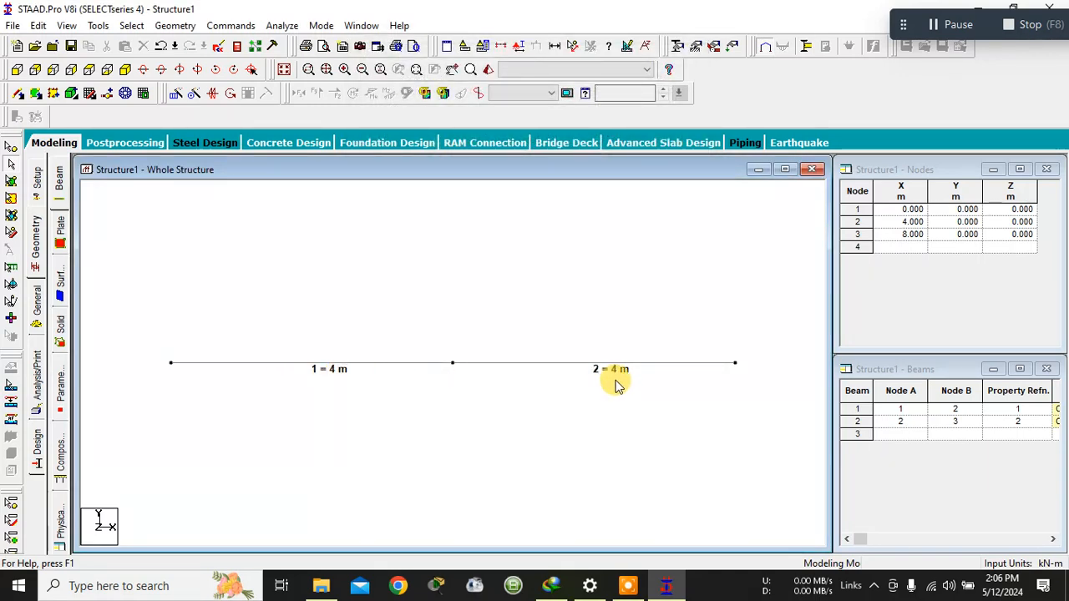
{"action": "left_click", "coordinate": [556, 48]}
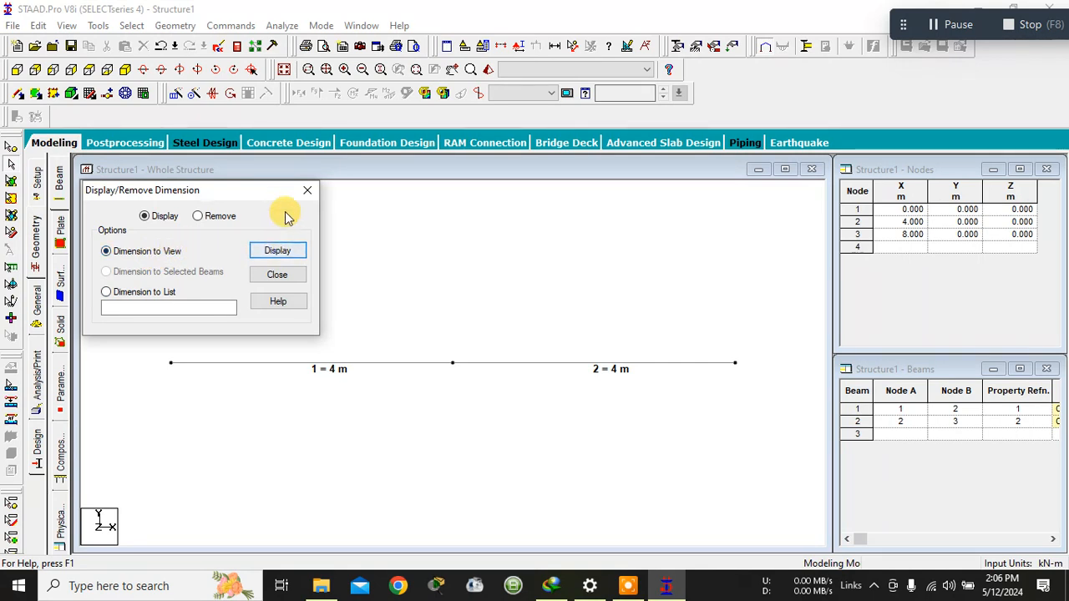
{"action": "left_click", "coordinate": [276, 274]}
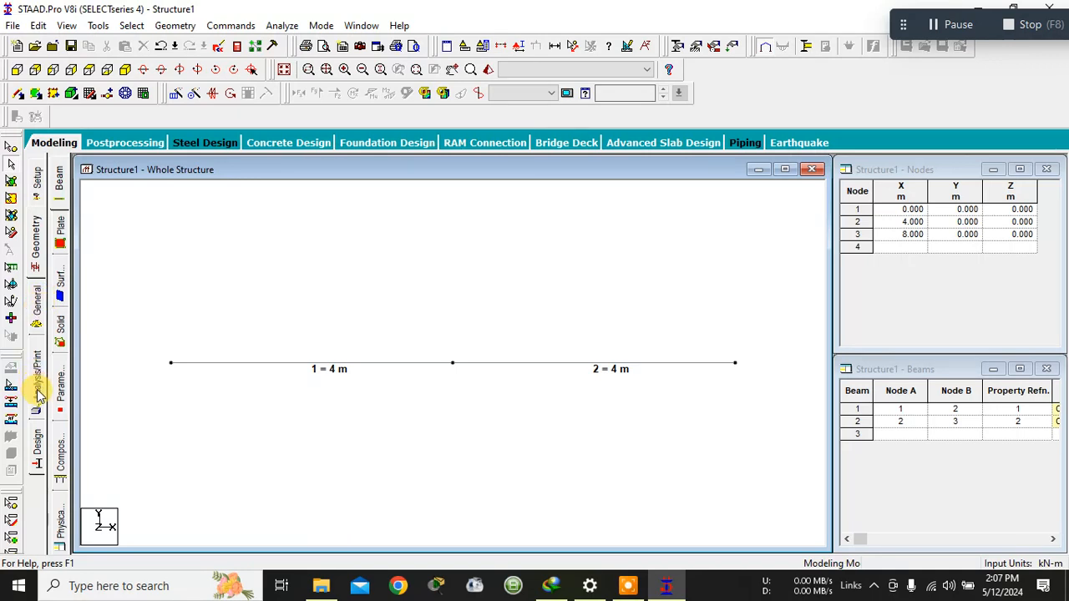
Step: Go to the supports page and examine the restraint options of the Fixed, Pinned and Fixed But support types
{"action": "left_click", "coordinate": [36, 311]}
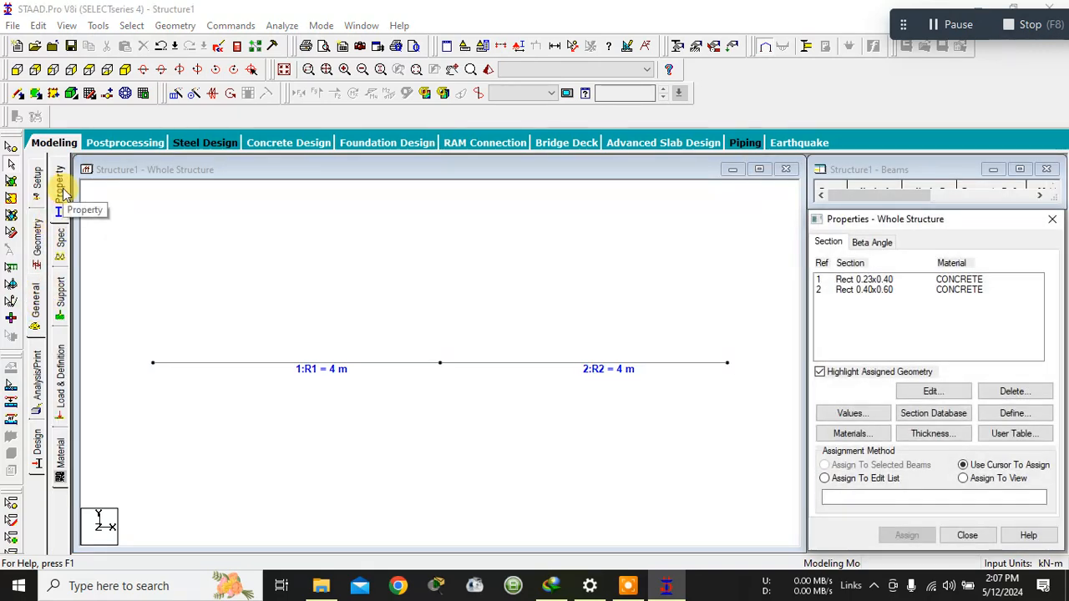
{"action": "left_click", "coordinate": [62, 302]}
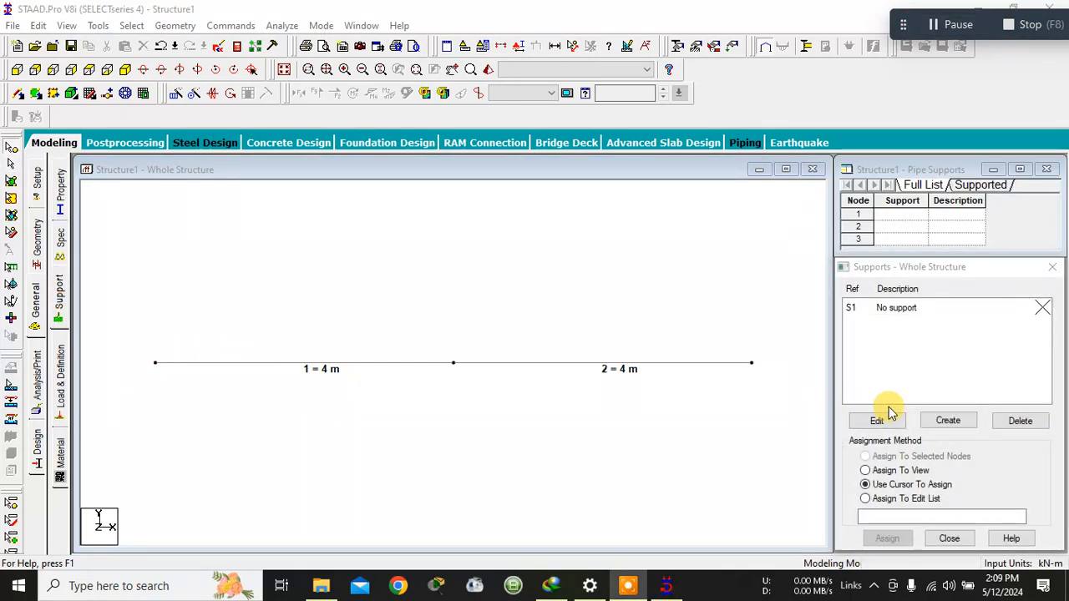
{"action": "left_click", "coordinate": [876, 420]}
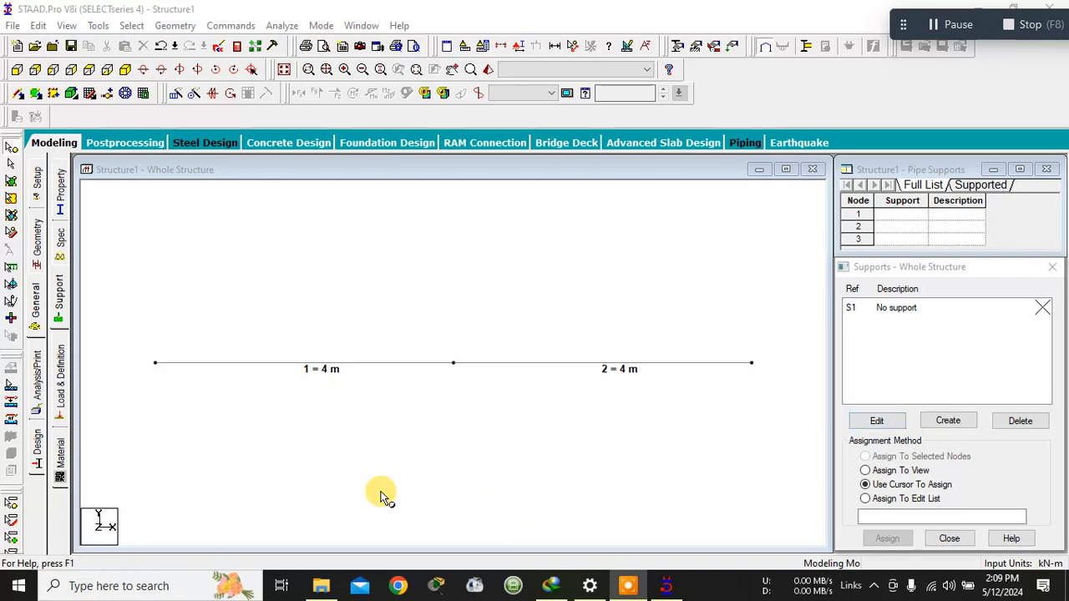
{"action": "left_click", "coordinate": [965, 423]}
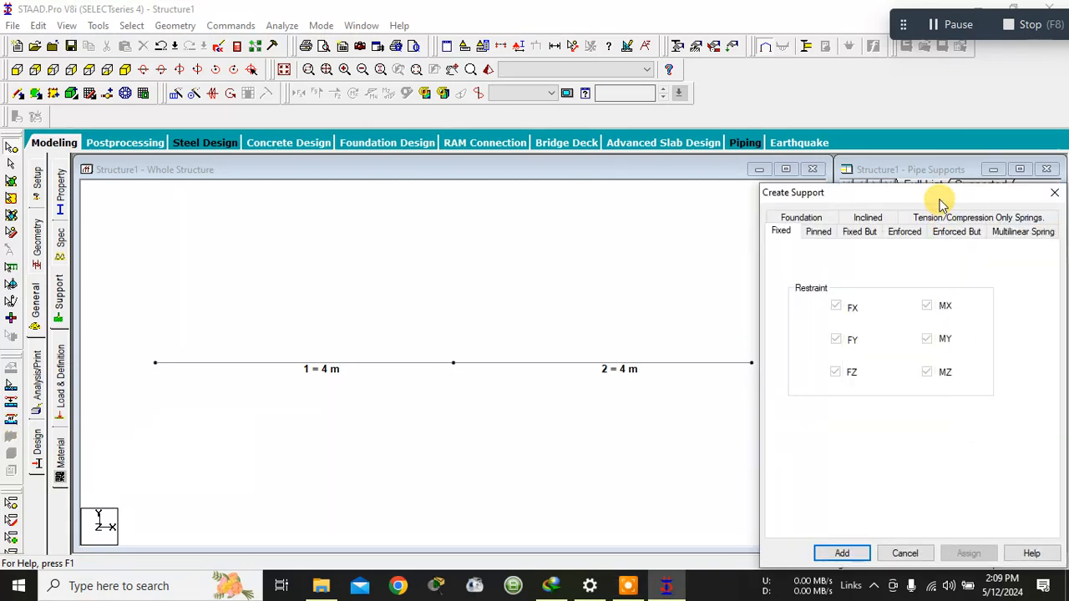
{"action": "left_click_drag", "start_coordinate": [940, 198], "coordinate": [635, 127]}
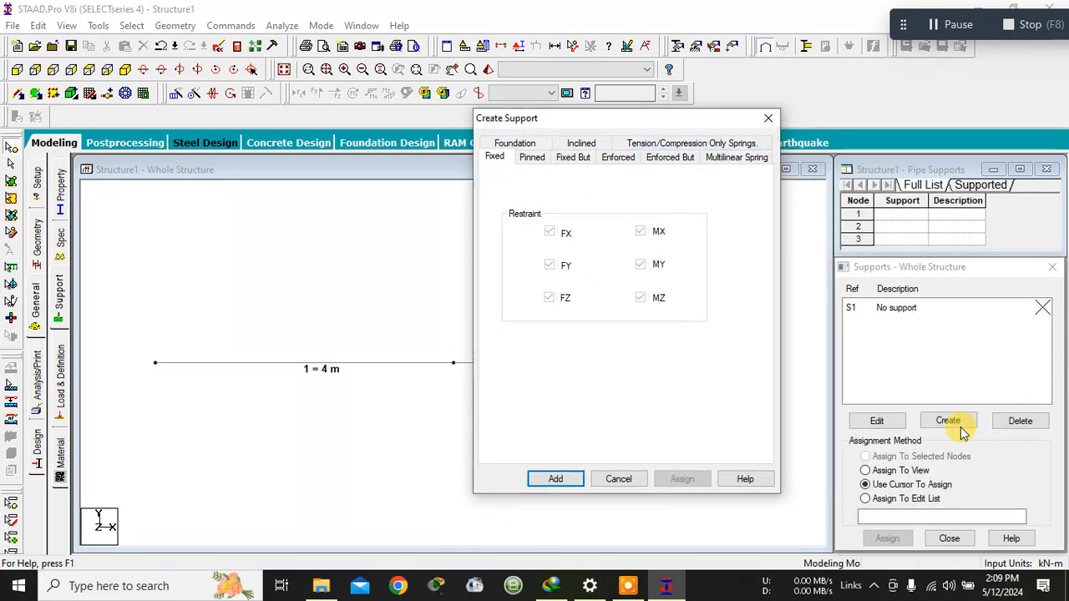
{"action": "left_click", "coordinate": [530, 163]}
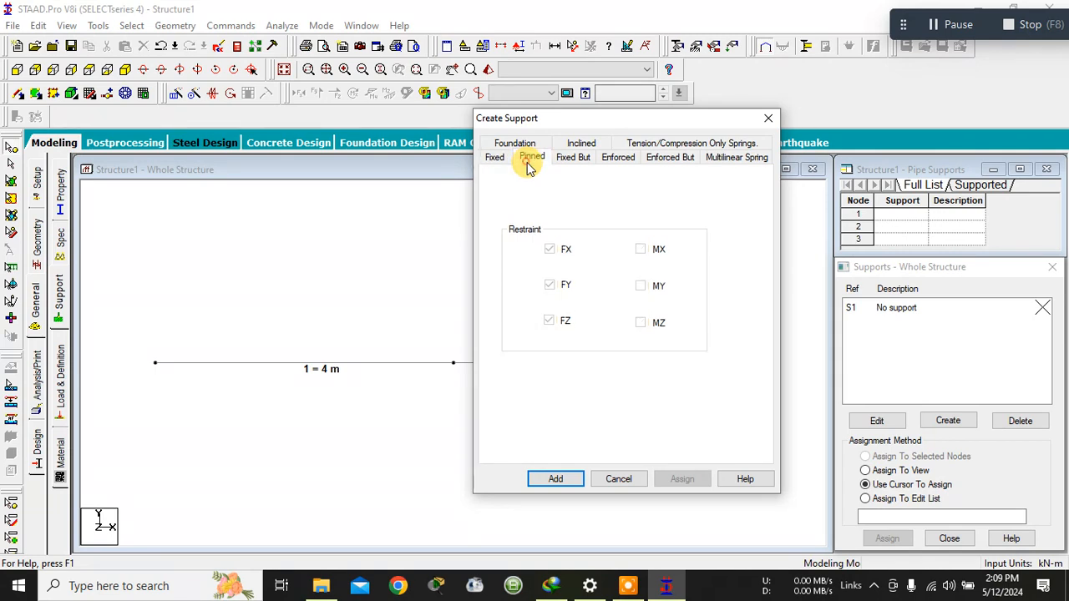
{"action": "left_click", "coordinate": [572, 162]}
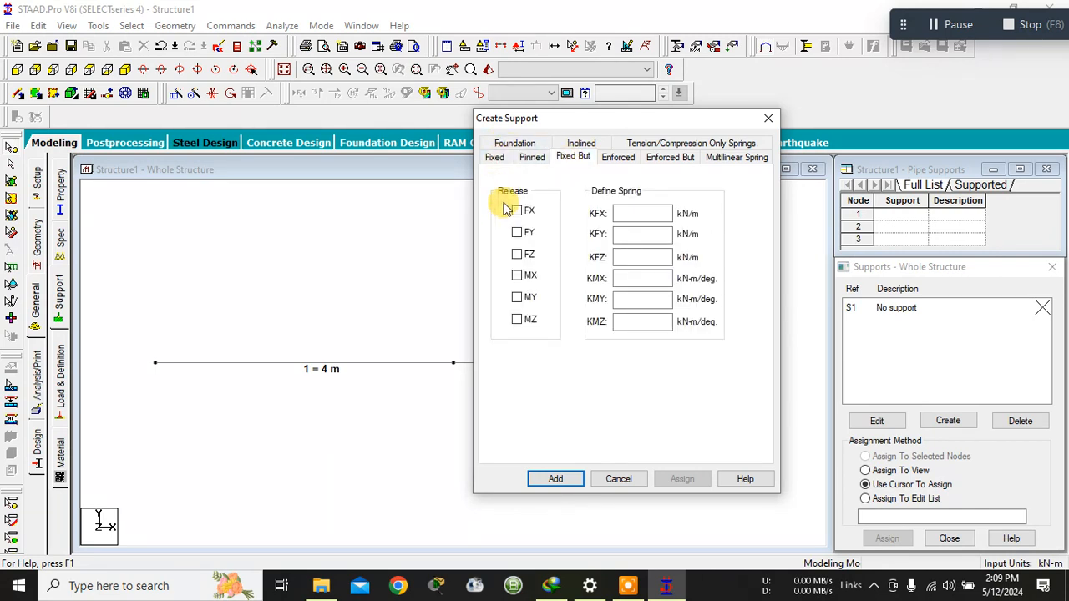
{"action": "left_click", "coordinate": [769, 118]}
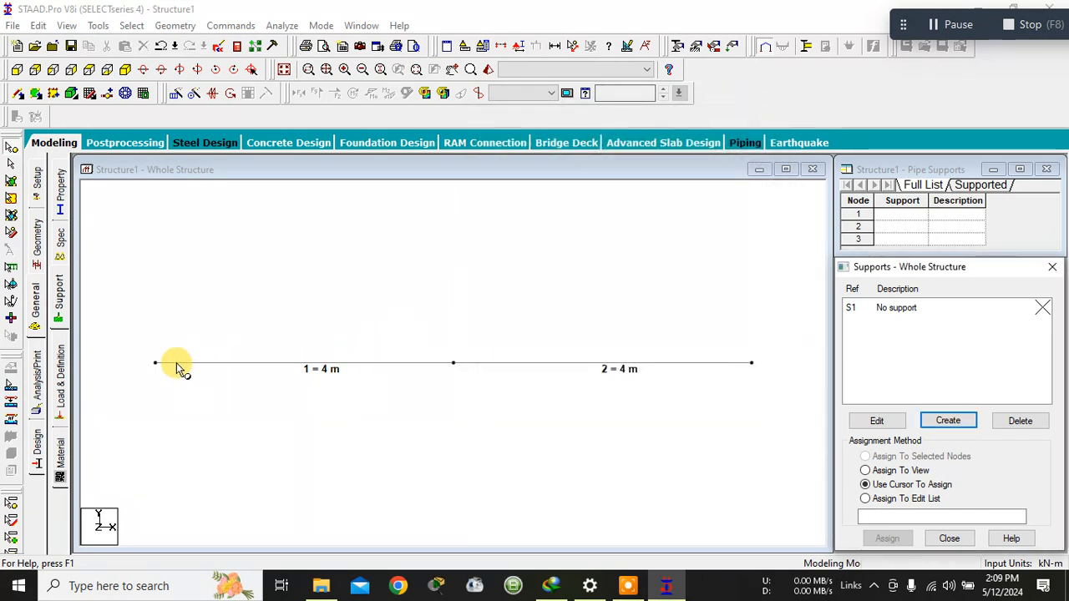
Step: Create a fixed support and a pinned support for the structure
{"action": "left_click", "coordinate": [954, 423]}
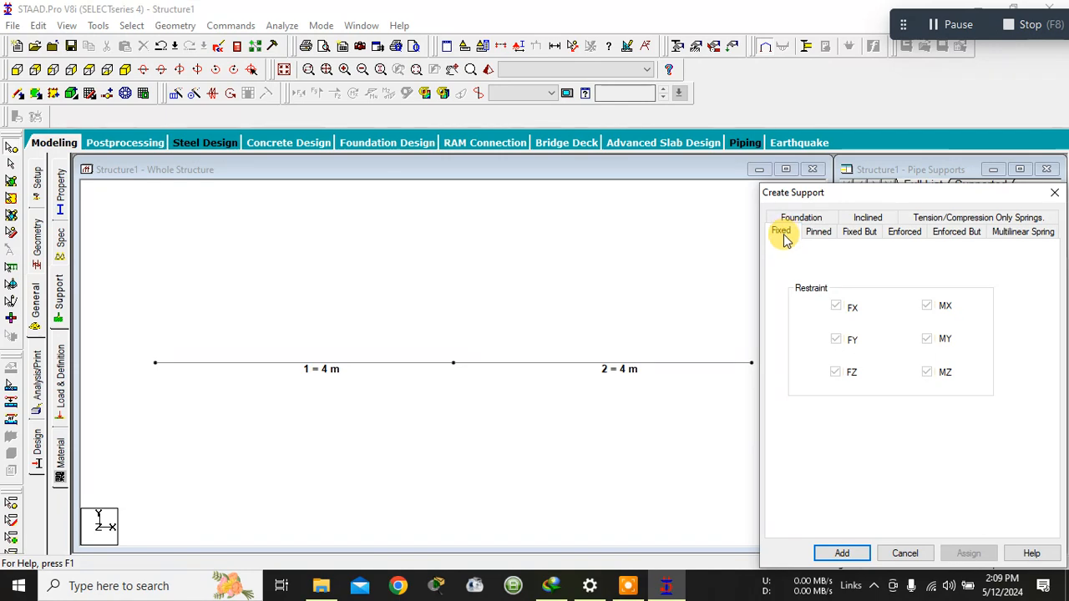
{"action": "left_click", "coordinate": [844, 553]}
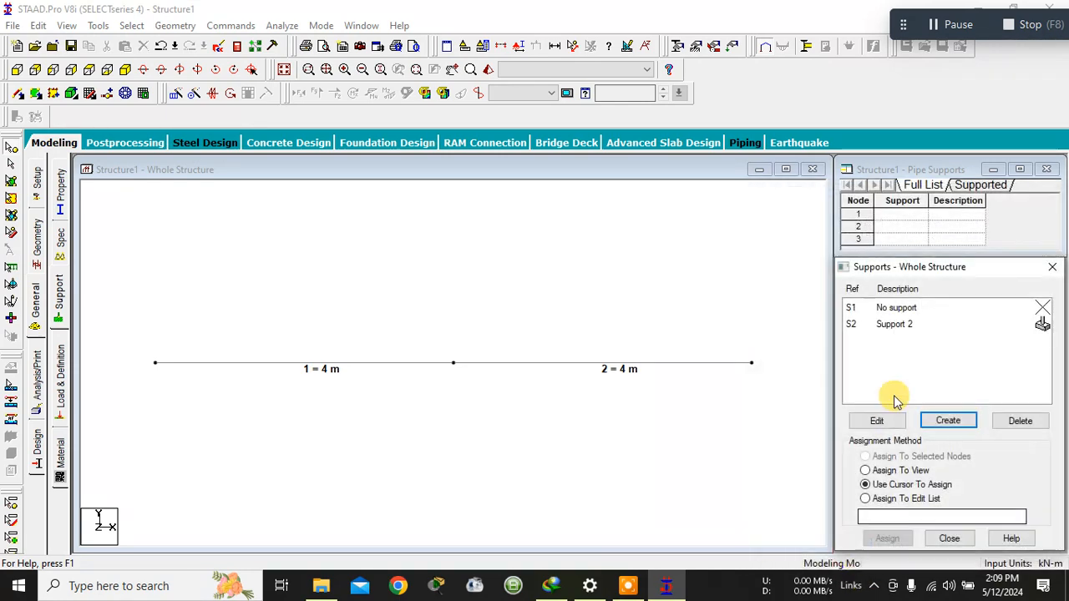
{"action": "left_click", "coordinate": [957, 422]}
{"action": "left_click", "coordinate": [819, 233]}
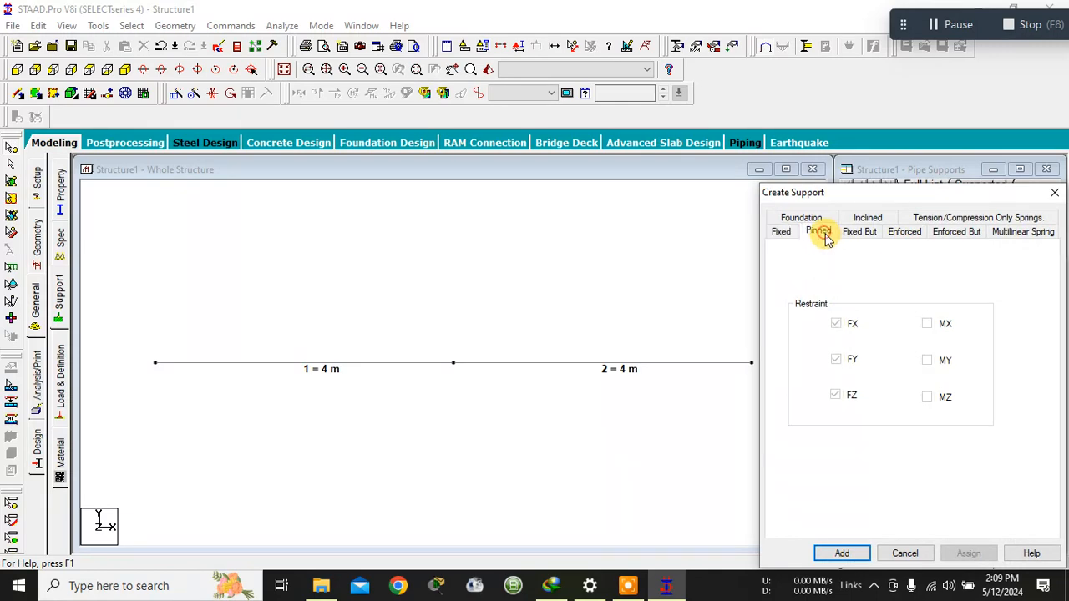
{"action": "left_click", "coordinate": [842, 553]}
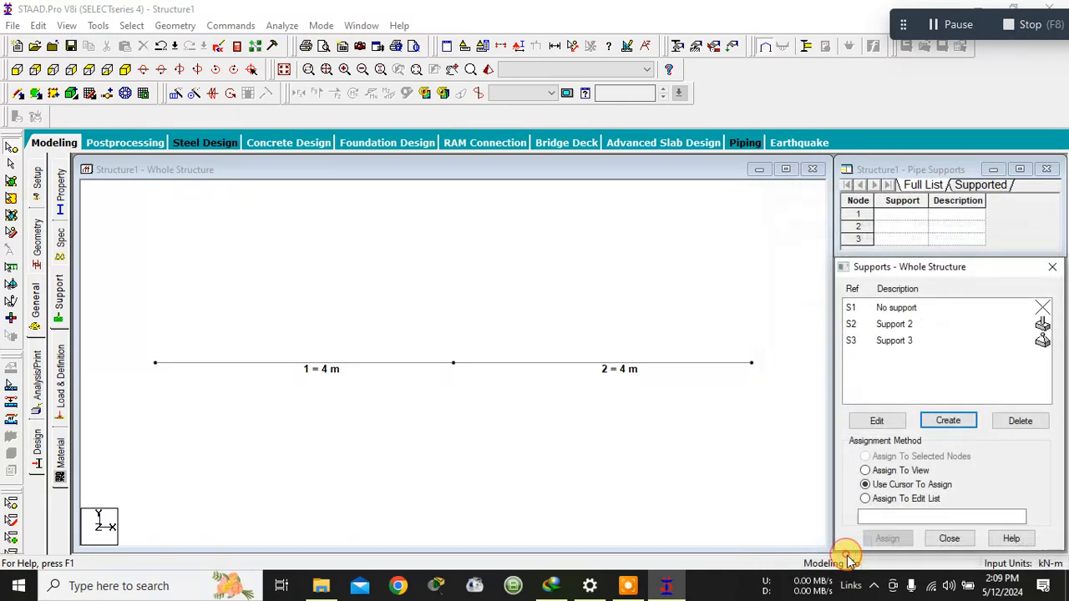
Step: Create a Fixed But support with FX, FZ, MX, MY and MZ released and FY restrained
{"action": "left_click", "coordinate": [959, 423]}
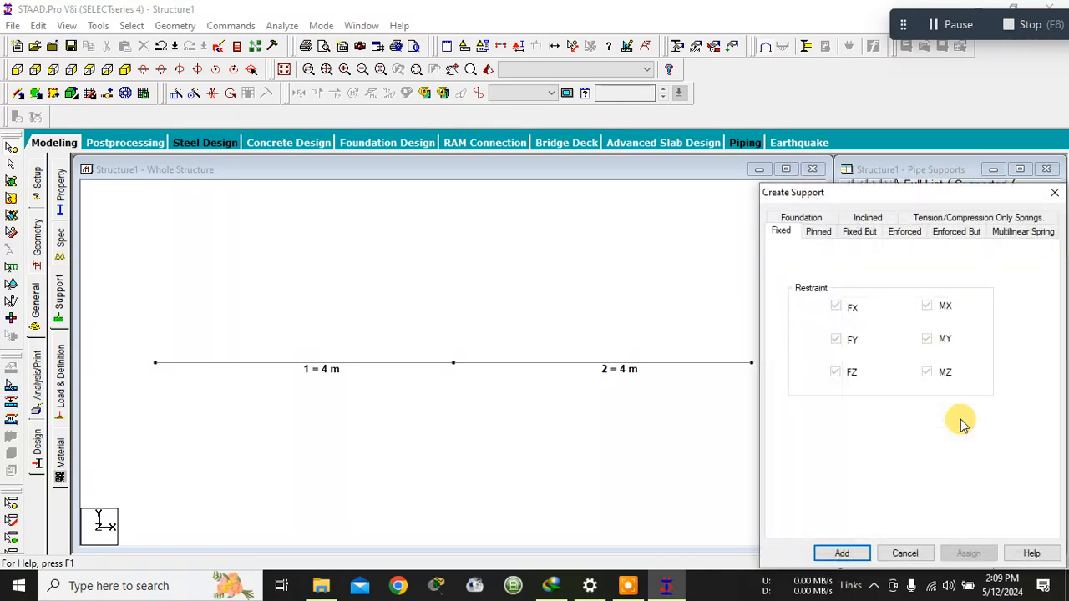
{"action": "left_click", "coordinate": [861, 232]}
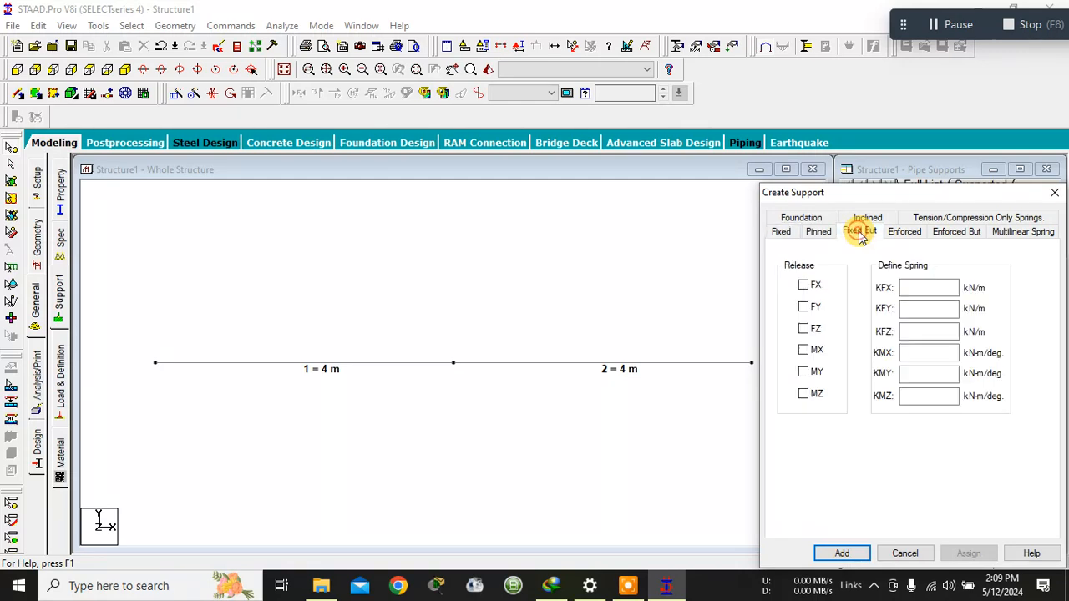
{"action": "left_click", "coordinate": [805, 285]}
{"action": "left_click", "coordinate": [804, 329]}
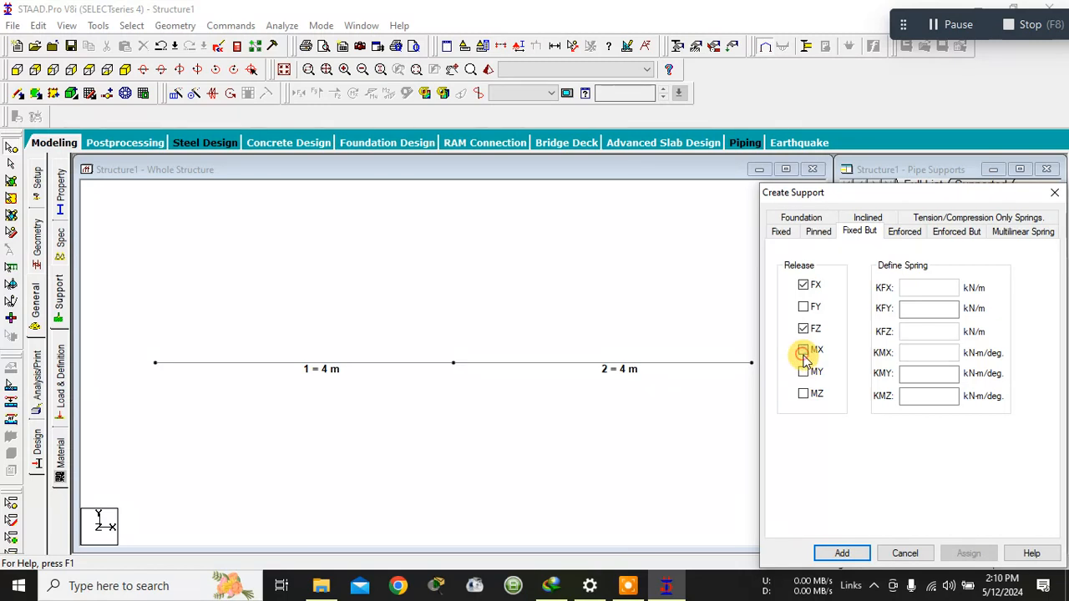
{"action": "left_click", "coordinate": [804, 351]}
{"action": "left_click", "coordinate": [804, 372]}
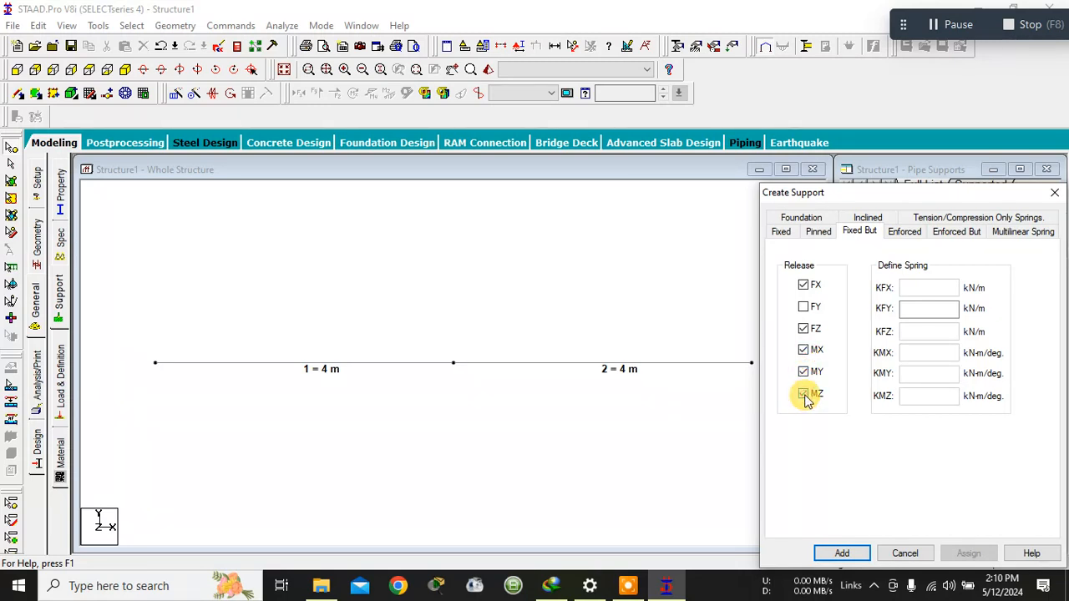
{"action": "left_click", "coordinate": [803, 394]}
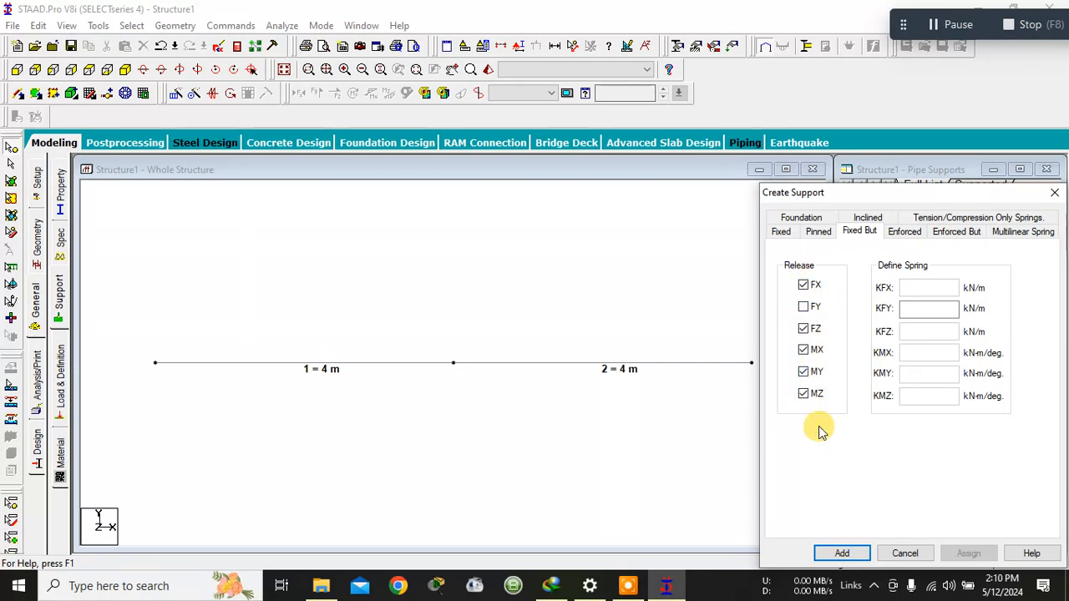
{"action": "left_click", "coordinate": [859, 554]}
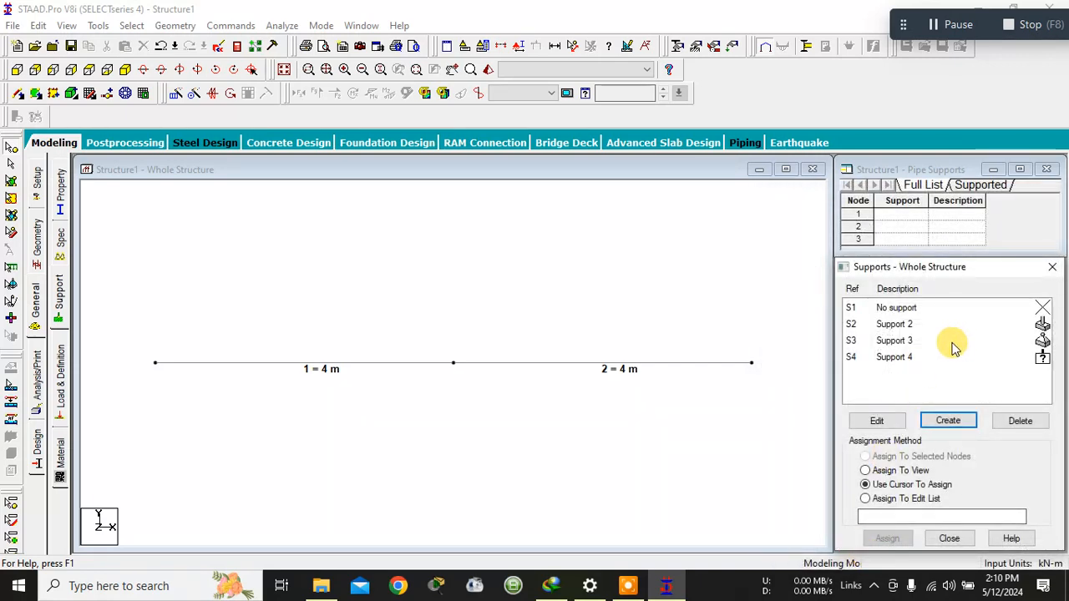
Step: Assign the fixed support to node 1, the pinned support to node 2 and the Fixed But support to node 3 using the cursor method
{"action": "left_click", "coordinate": [916, 360]}
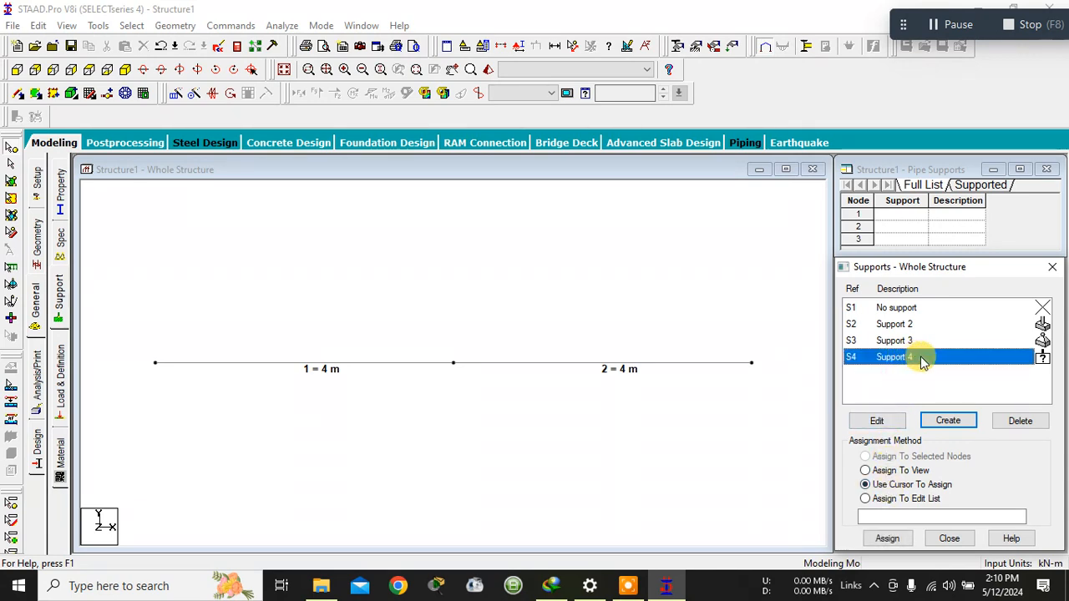
{"action": "left_click", "coordinate": [895, 325]}
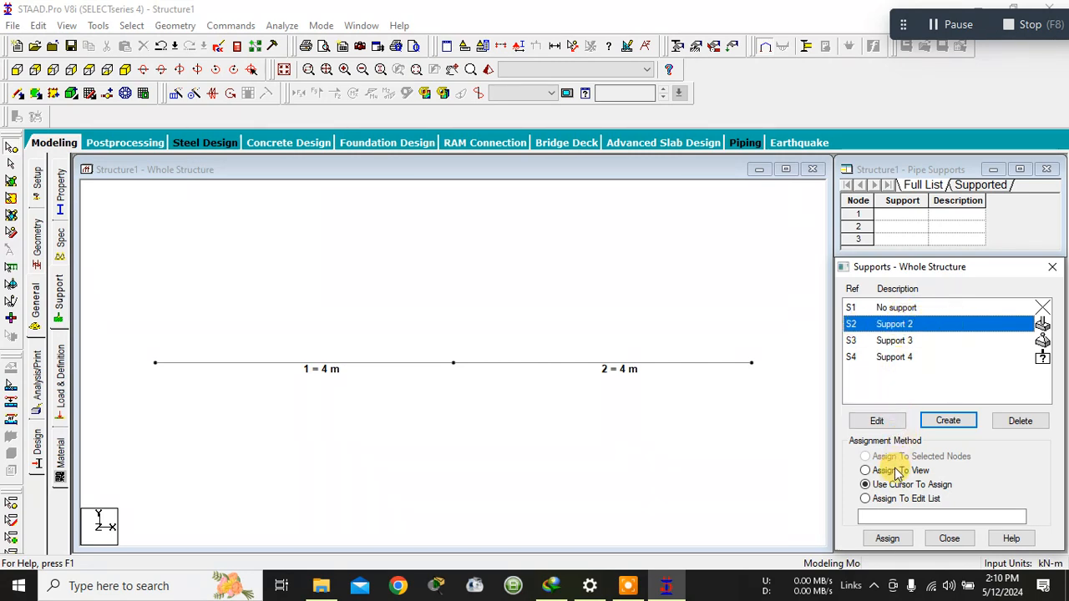
{"action": "left_click", "coordinate": [887, 539]}
{"action": "left_click", "coordinate": [154, 366]}
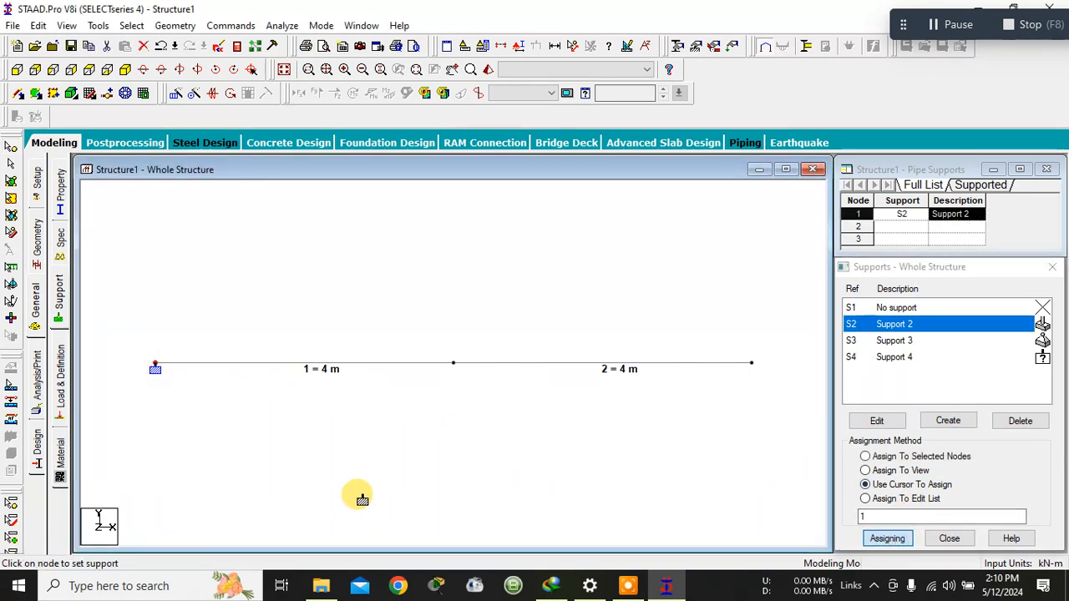
{"action": "left_click", "coordinate": [901, 341]}
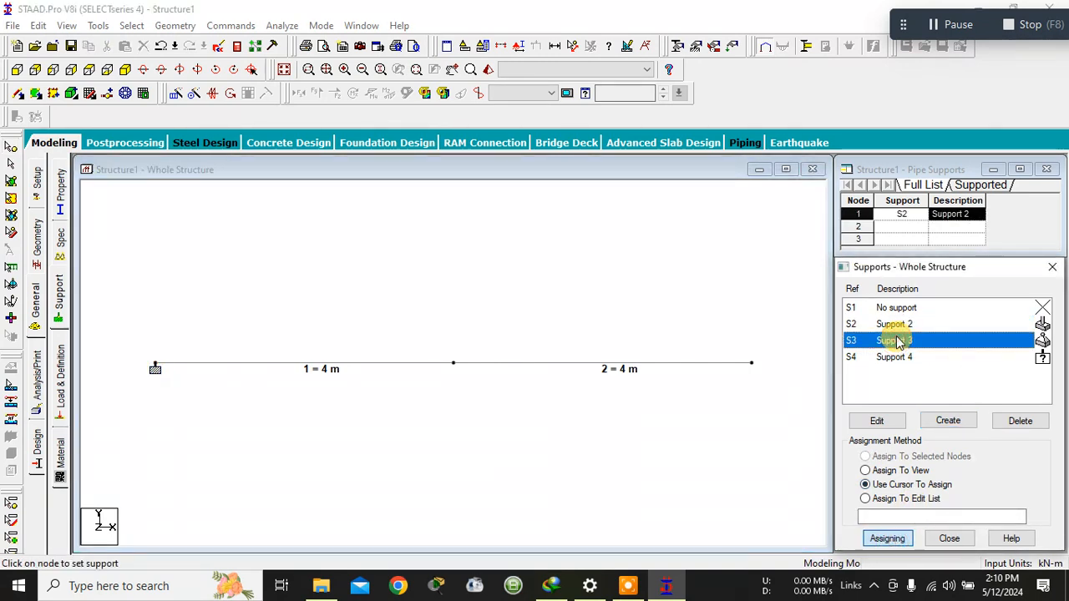
{"action": "left_click", "coordinate": [453, 364]}
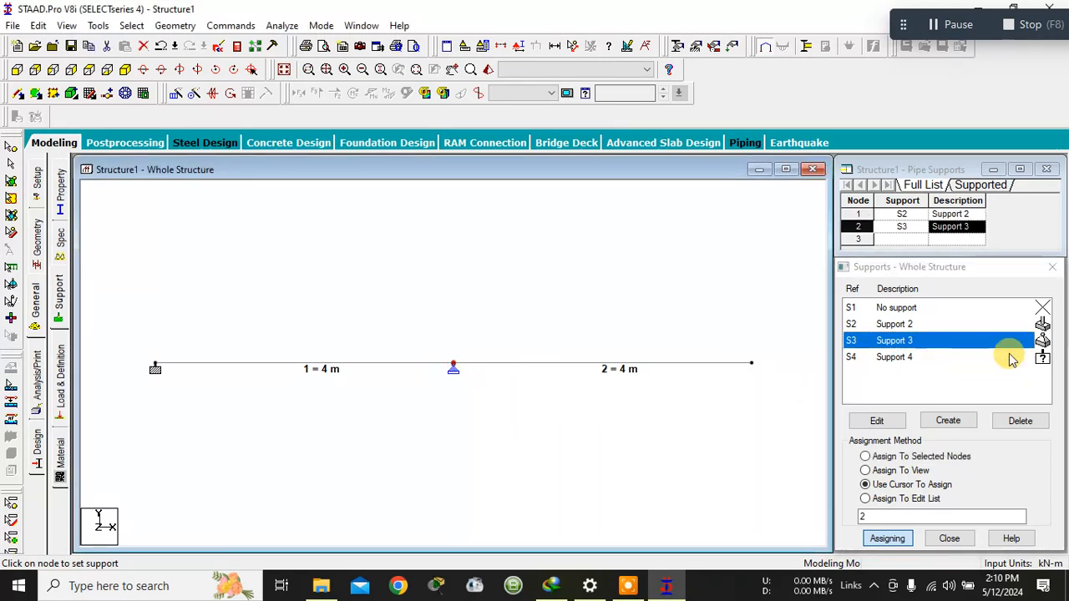
{"action": "left_click", "coordinate": [885, 356]}
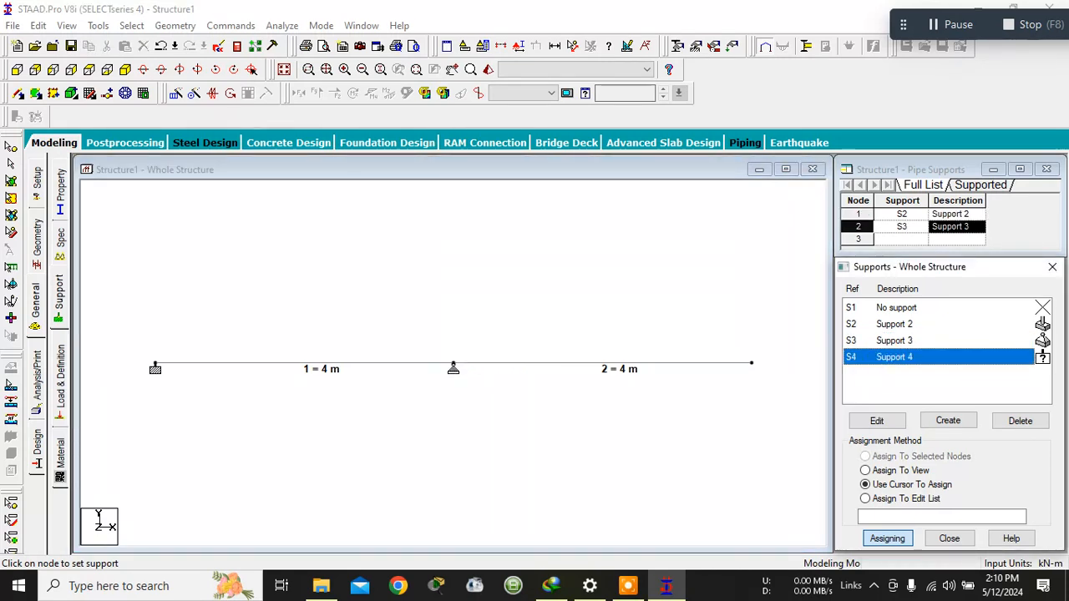
{"action": "left_click", "coordinate": [752, 364]}
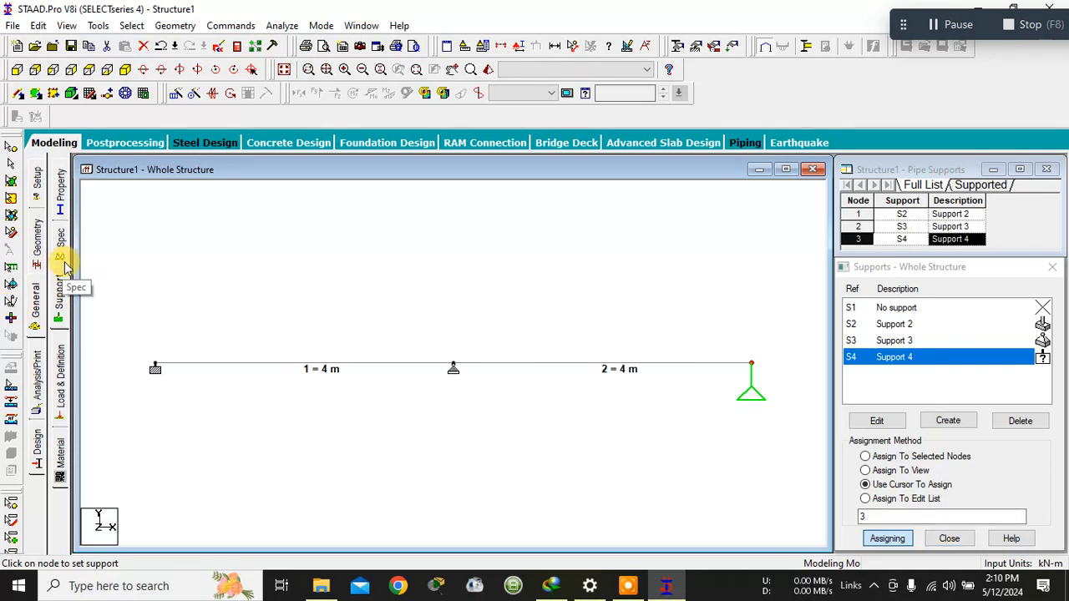
Step: Go to the load definitions and examine the new load case options: primary loading types, load generation, define combinations and auto load combination
{"action": "left_click", "coordinate": [59, 376]}
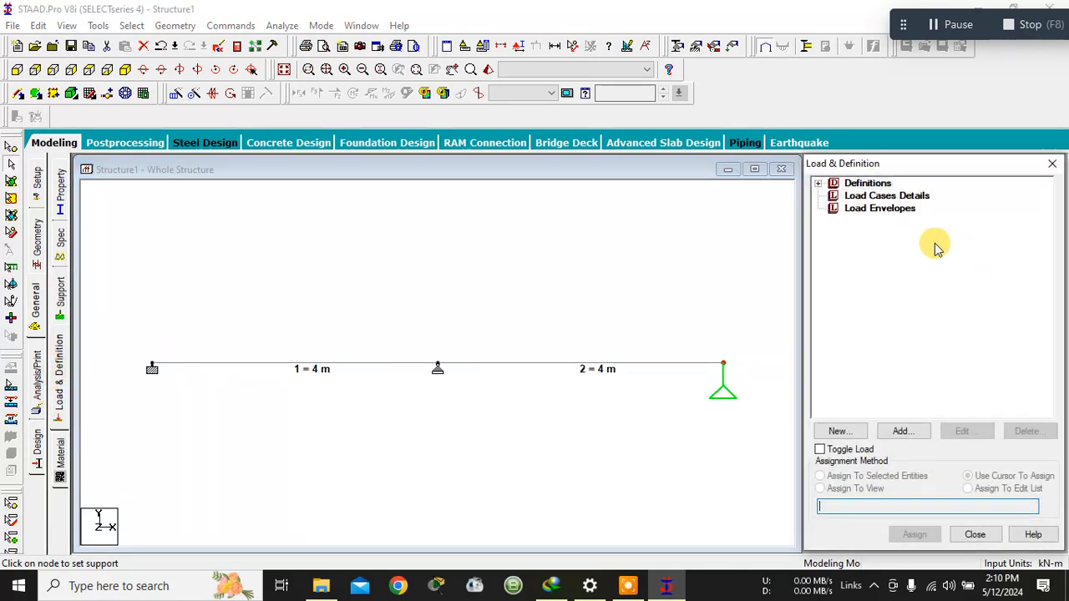
{"action": "left_click", "coordinate": [899, 197]}
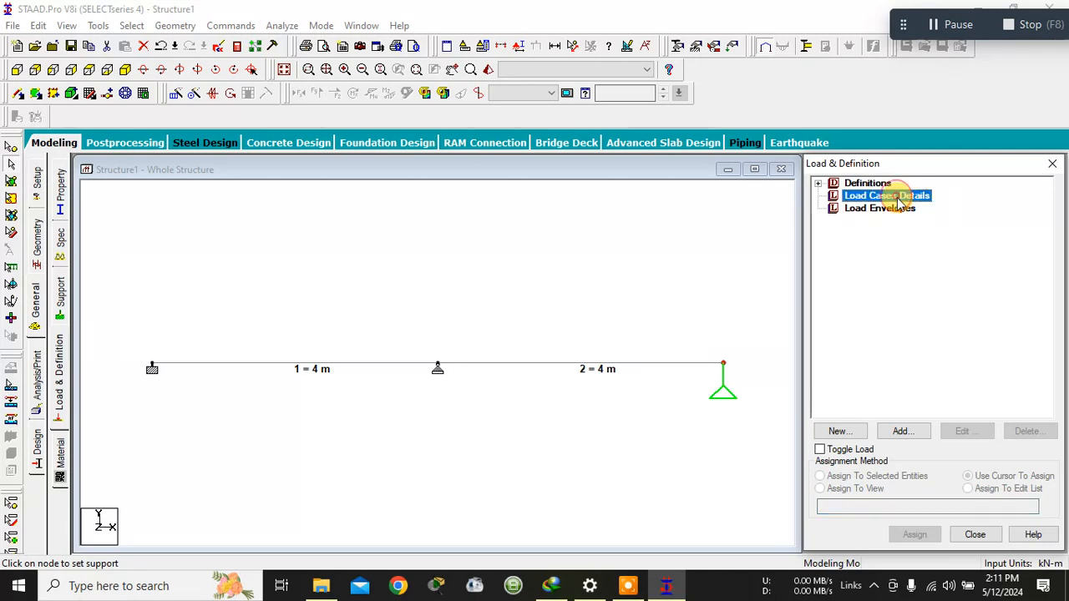
{"action": "left_click", "coordinate": [908, 434]}
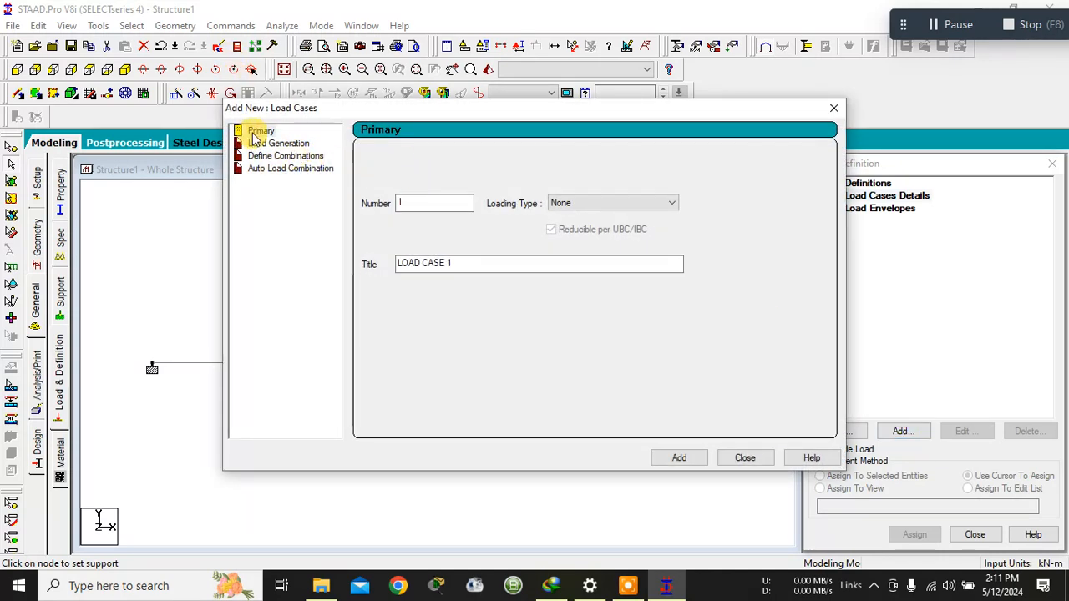
{"action": "left_click", "coordinate": [576, 206]}
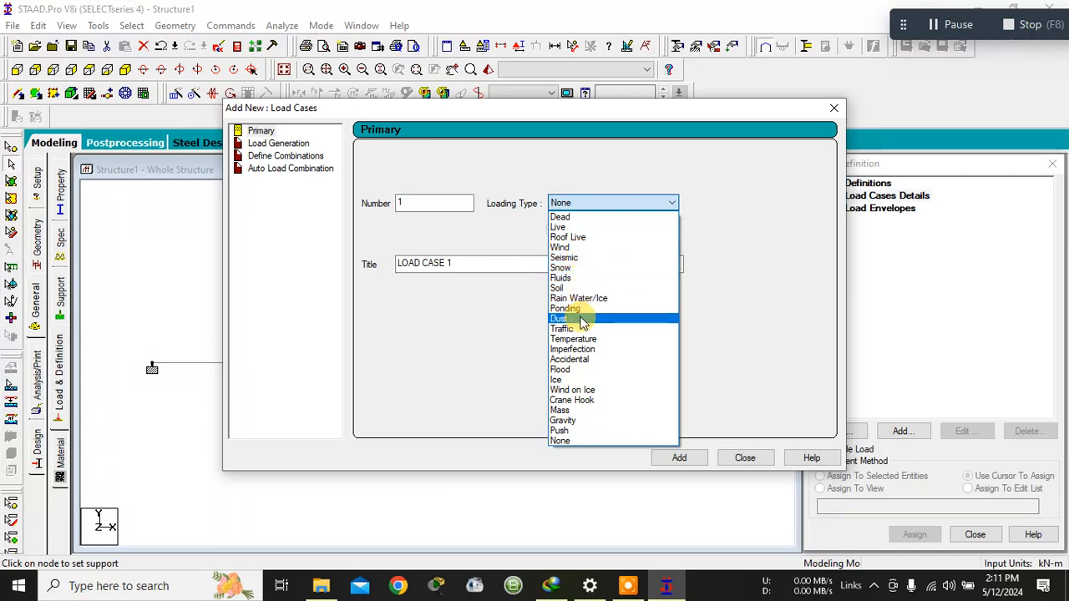
{"action": "left_click", "coordinate": [448, 378]}
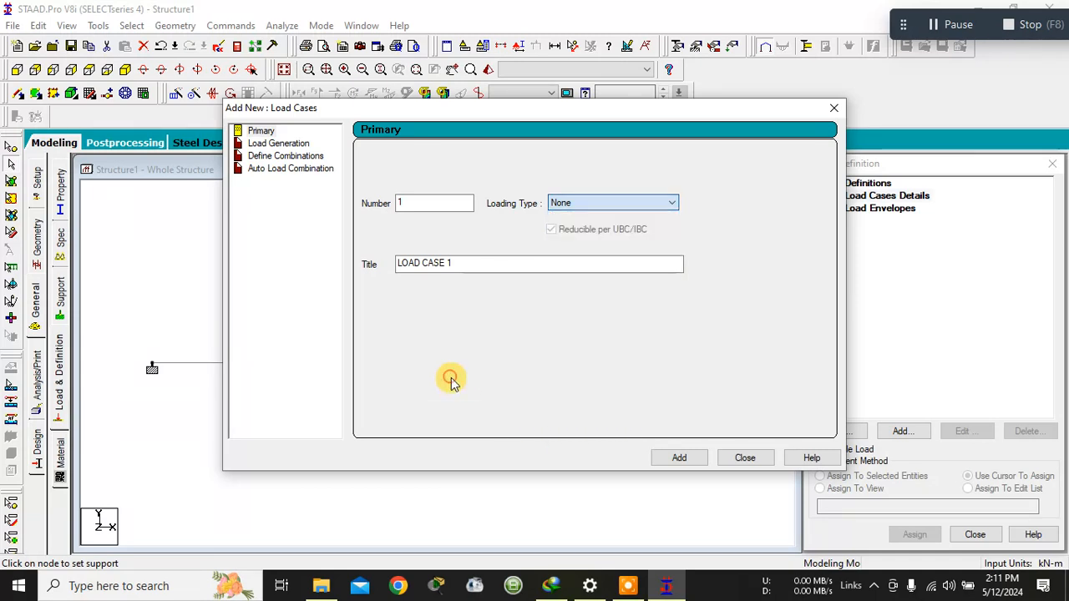
{"action": "double_click", "coordinate": [407, 203]}
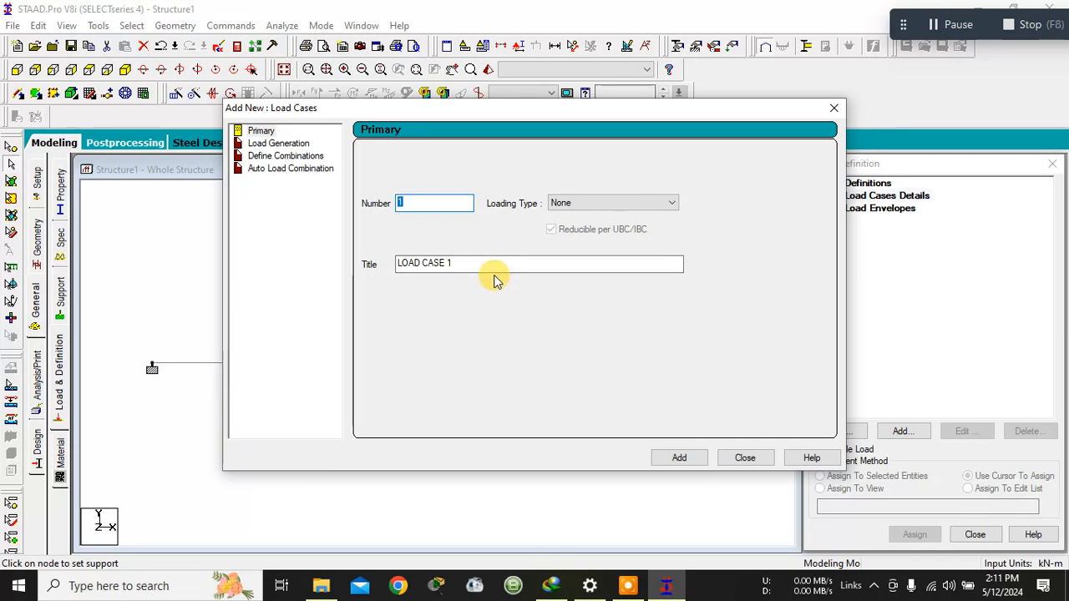
{"action": "left_click", "coordinate": [289, 144]}
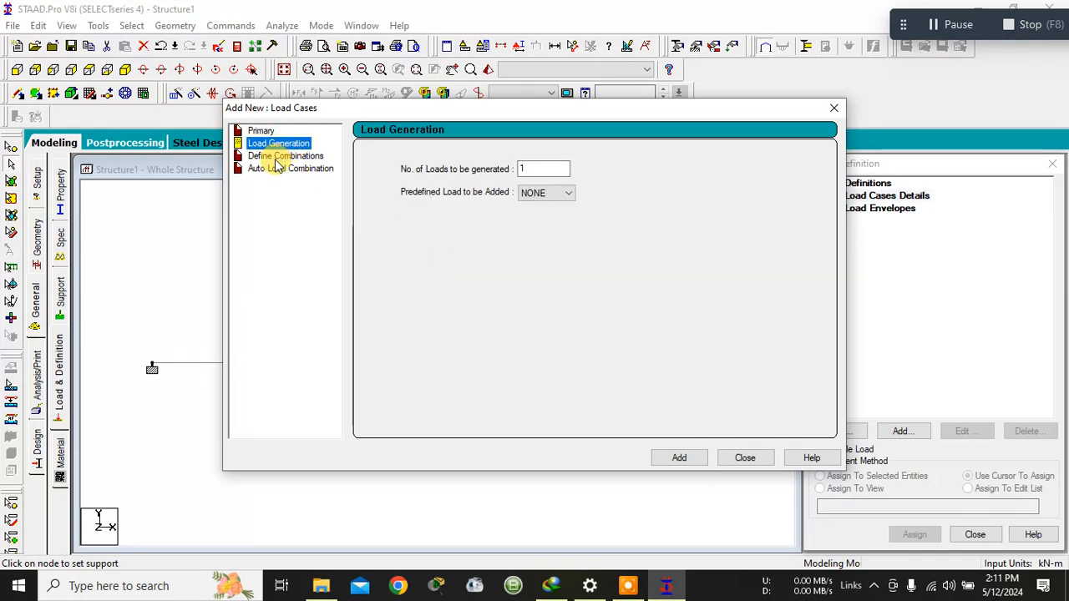
{"action": "left_click", "coordinate": [276, 159]}
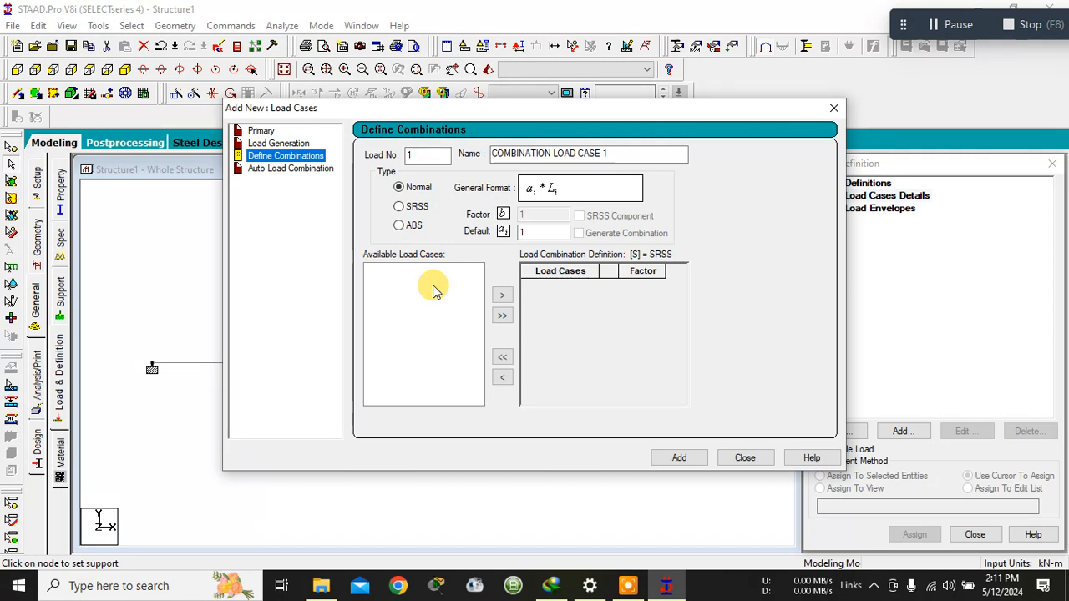
{"action": "left_click", "coordinate": [305, 170]}
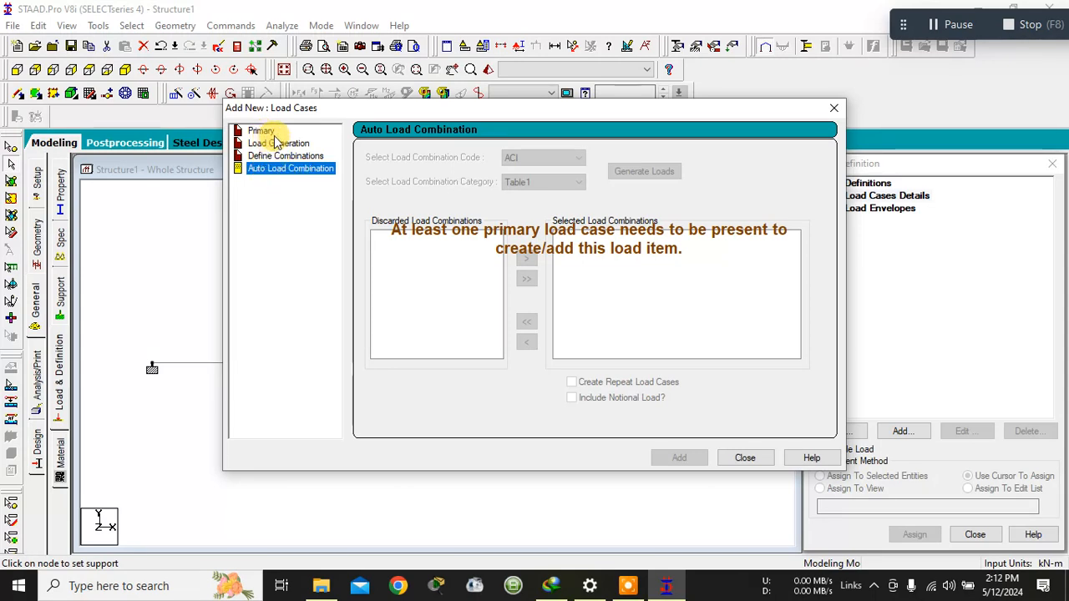
{"action": "left_click", "coordinate": [831, 112]}
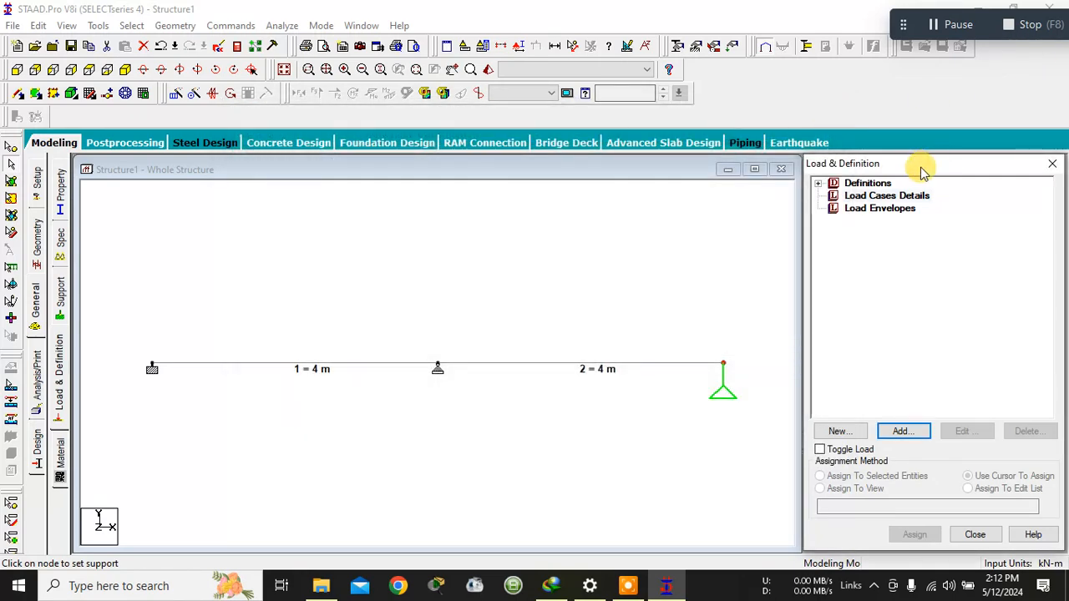
Step: Add primary load case 1 titled LOAD CASE 1 with loading type None
{"action": "left_click", "coordinate": [875, 199]}
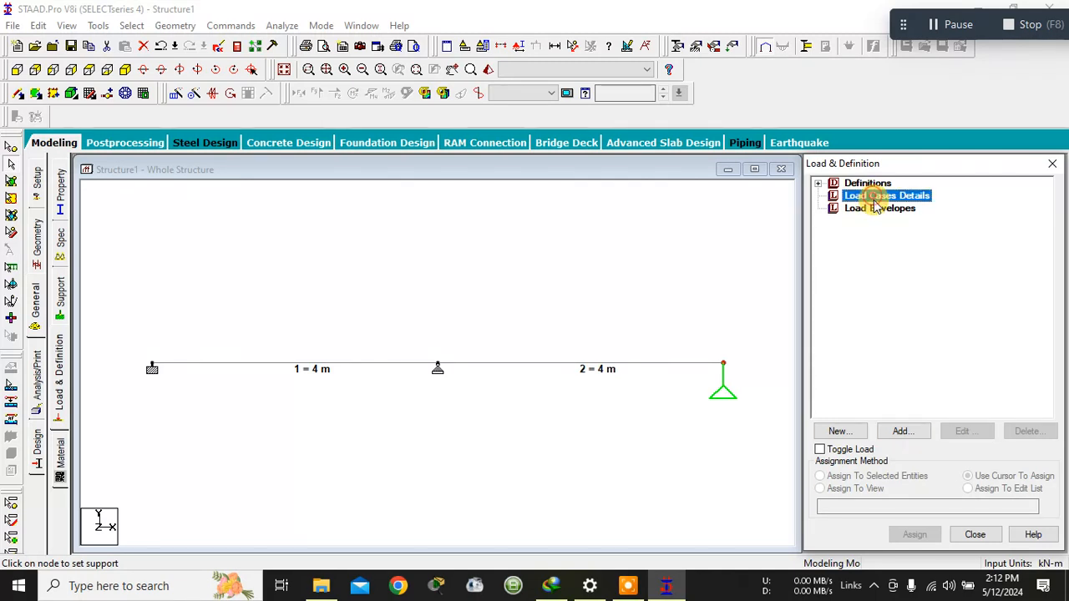
{"action": "left_click", "coordinate": [908, 432]}
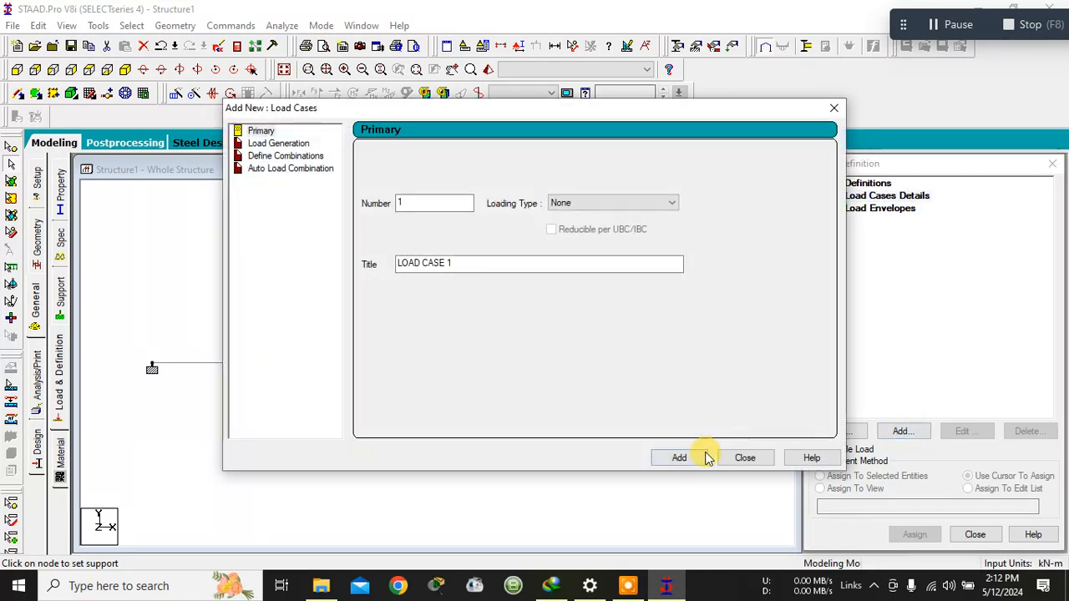
{"action": "left_click", "coordinate": [681, 459]}
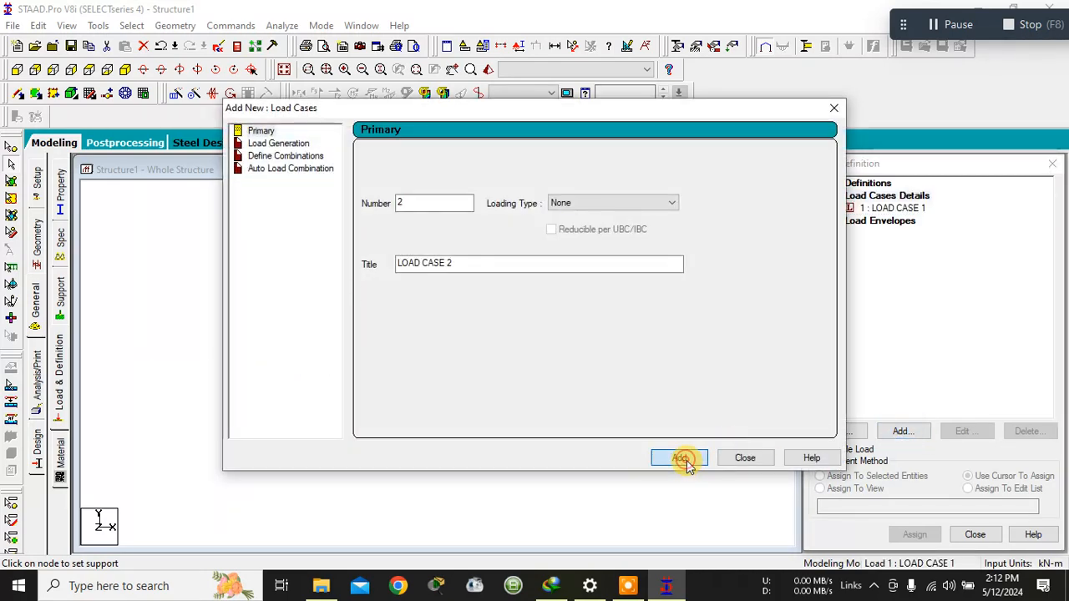
{"action": "left_click", "coordinate": [646, 209]}
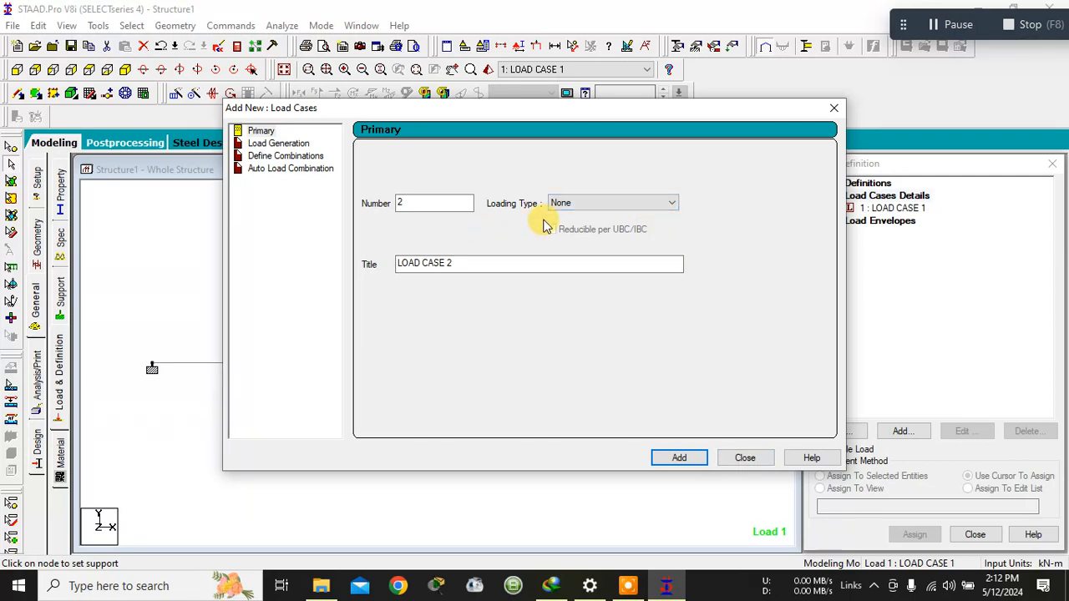
{"action": "left_click", "coordinate": [570, 209]}
{"action": "left_click", "coordinate": [725, 457]}
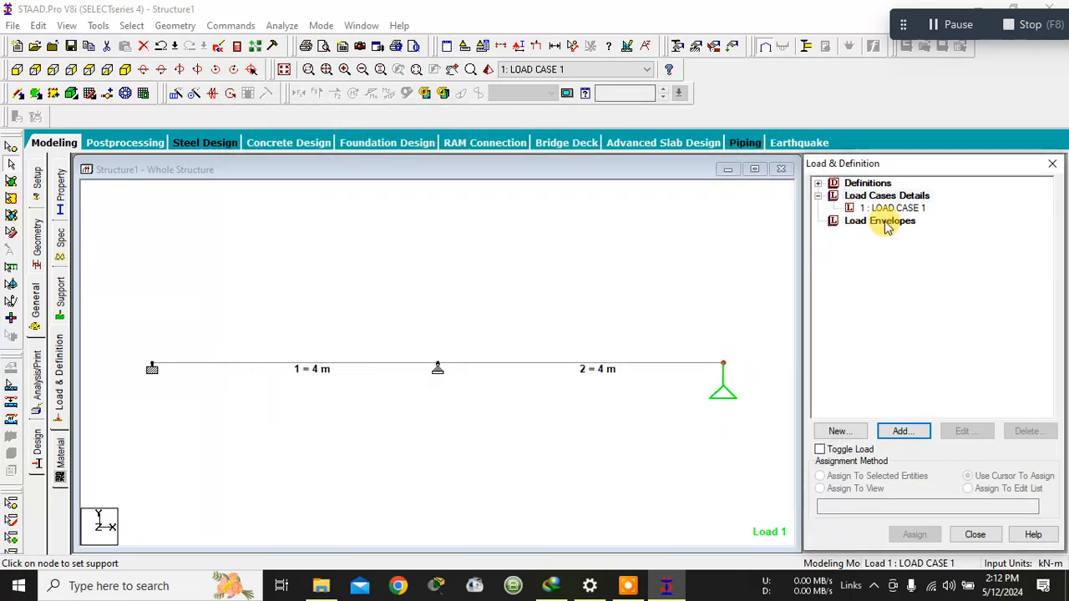
Step: Start a new load item under LOAD CASE 1 and bring up the Uniform Force settings among the member loads
{"action": "left_click", "coordinate": [883, 210]}
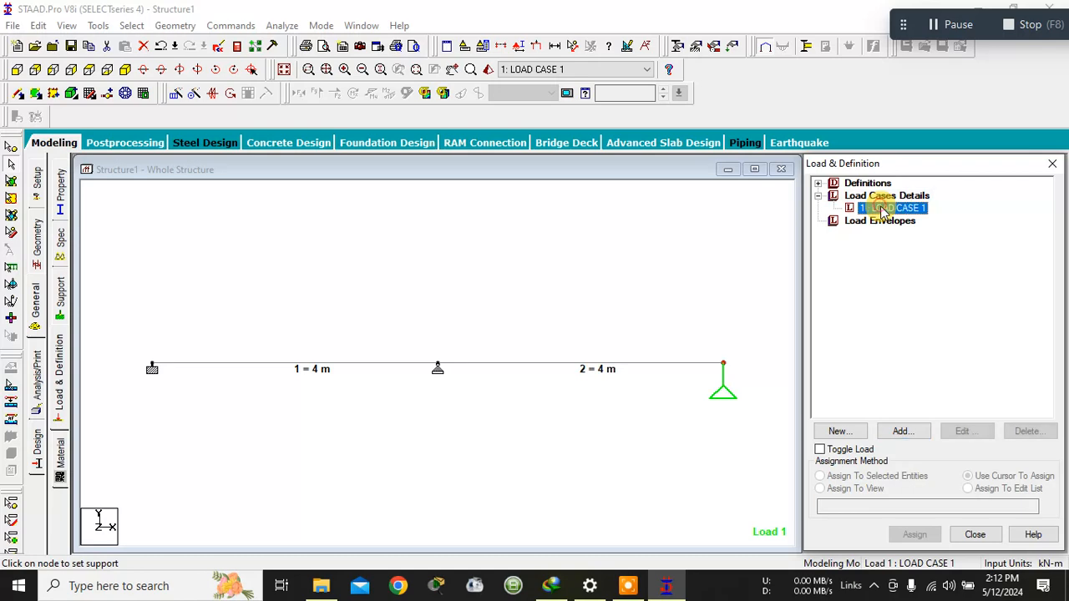
{"action": "left_click", "coordinate": [910, 436]}
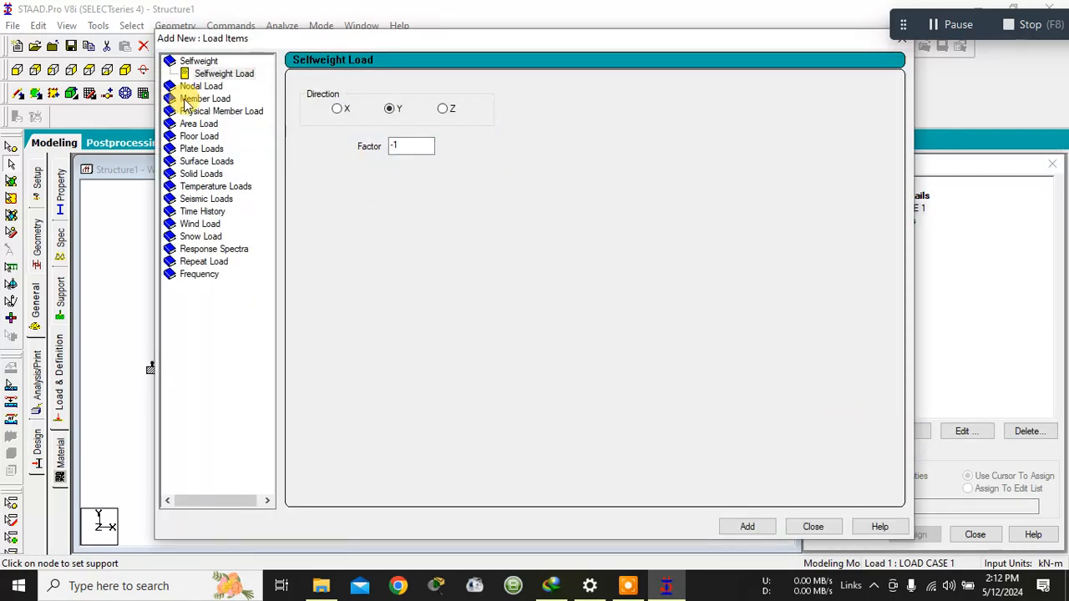
{"action": "left_click", "coordinate": [196, 99]}
{"action": "left_click_drag", "start_coordinate": [300, 42], "coordinate": [507, 63]}
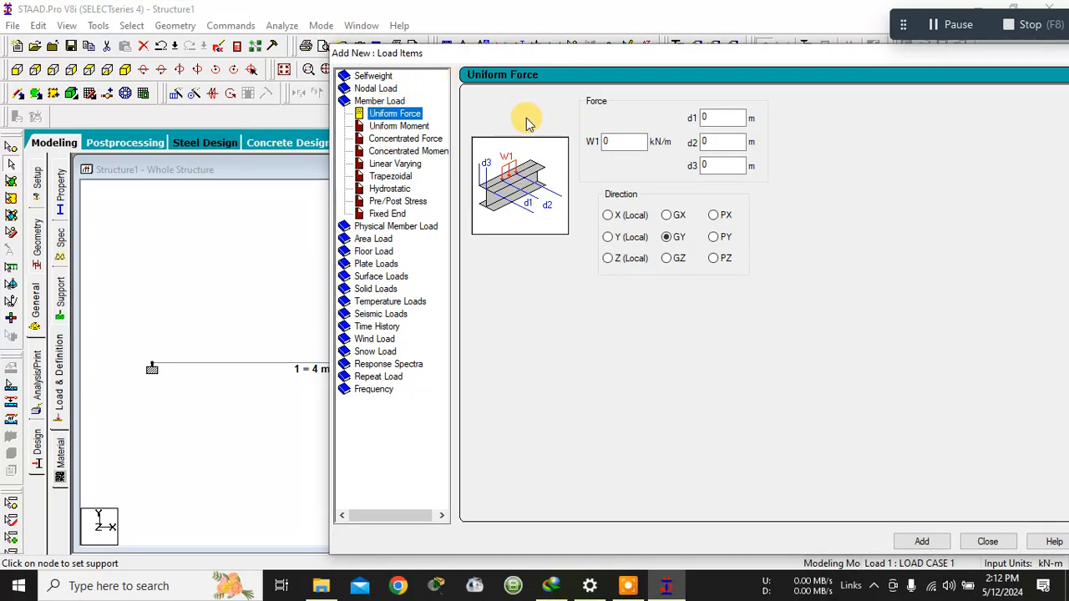
{"action": "double_click", "coordinate": [378, 102]}
{"action": "double_click", "coordinate": [380, 103]}
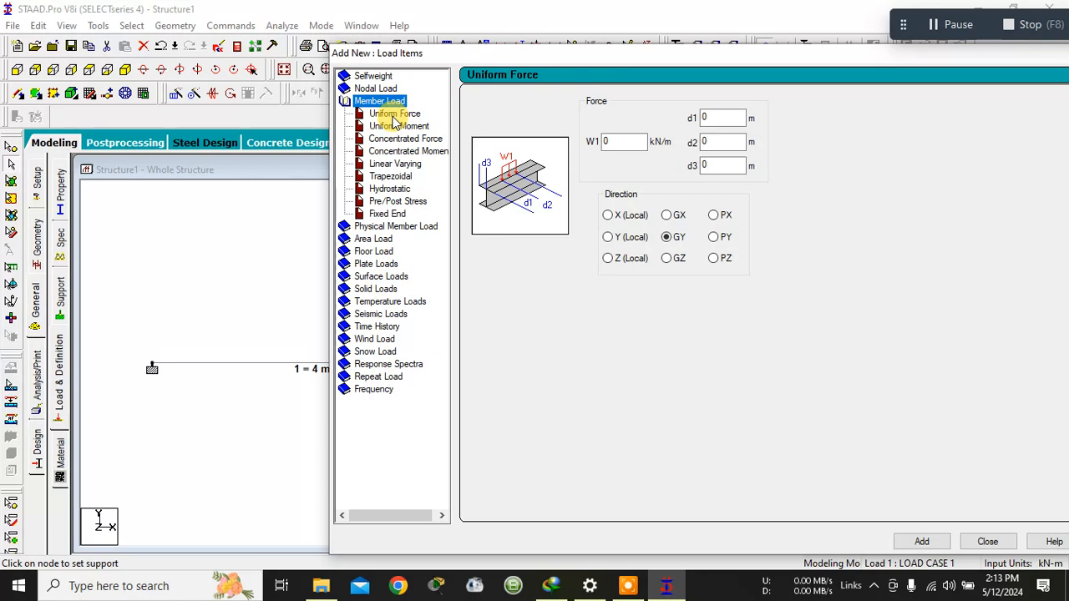
{"action": "left_click", "coordinate": [395, 114]}
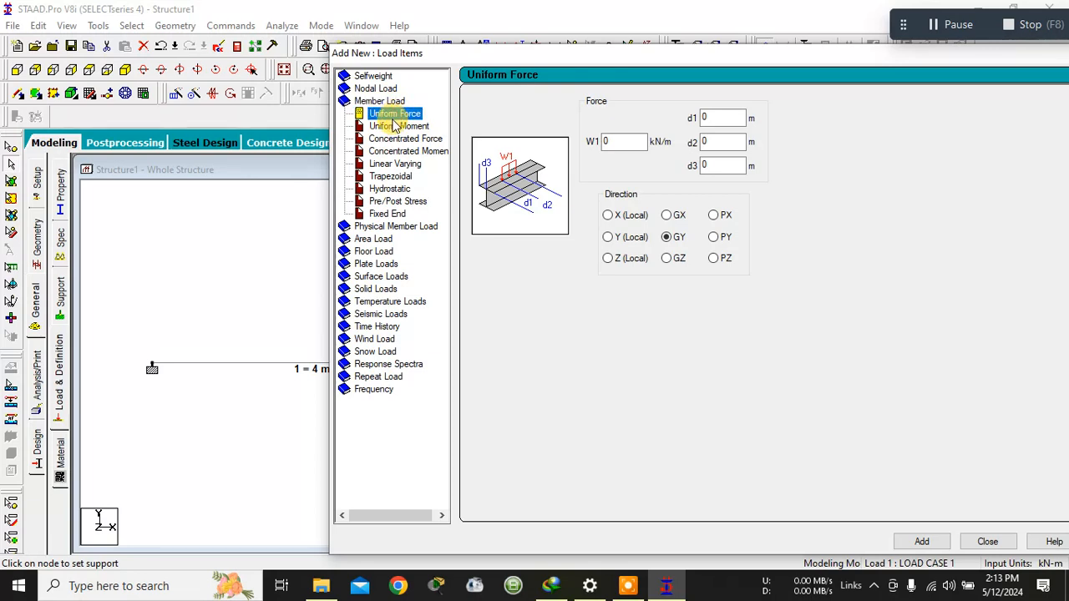
{"action": "left_click", "coordinate": [398, 127]}
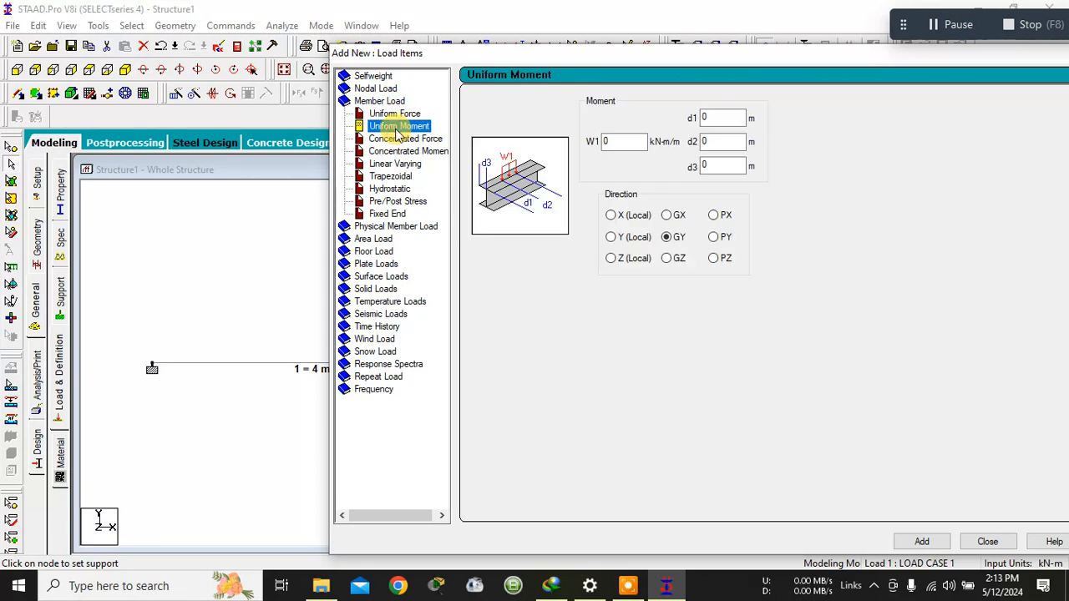
{"action": "left_click", "coordinate": [397, 116]}
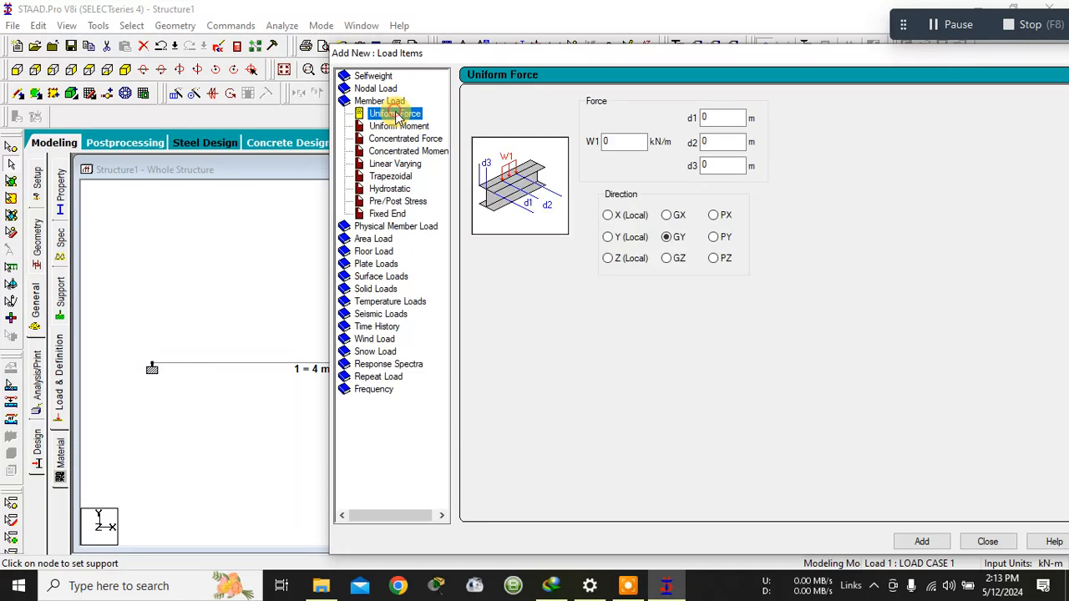
Step: Add a uniform force member load of -20 kN/m in the GY direction to LOAD CASE 1
{"action": "double_click", "coordinate": [620, 140]}
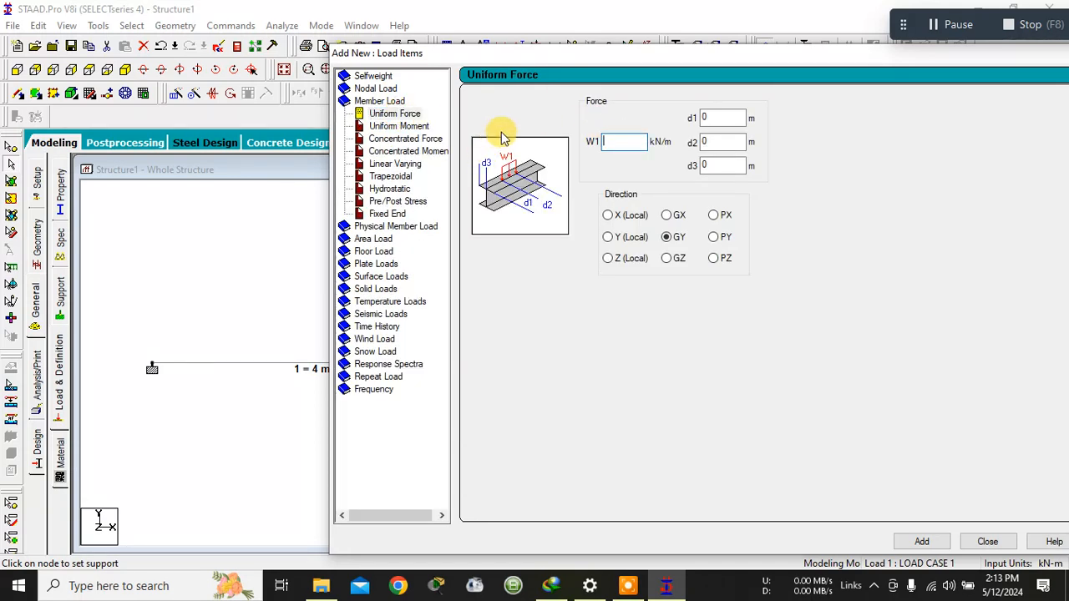
{"action": "type", "text": "-20"}
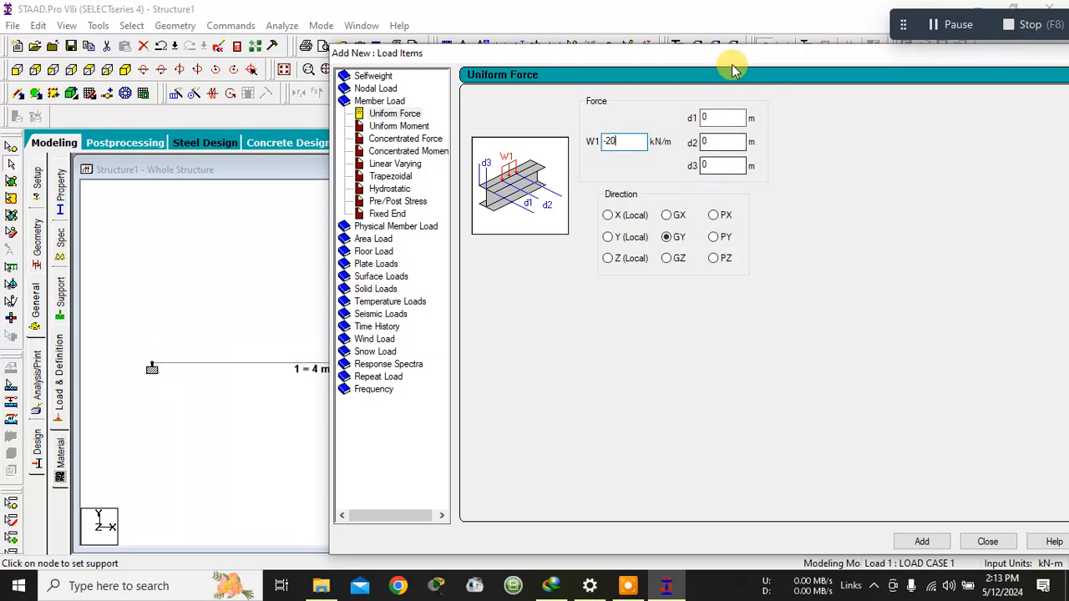
{"action": "left_click_drag", "start_coordinate": [727, 55], "coordinate": [580, 25]}
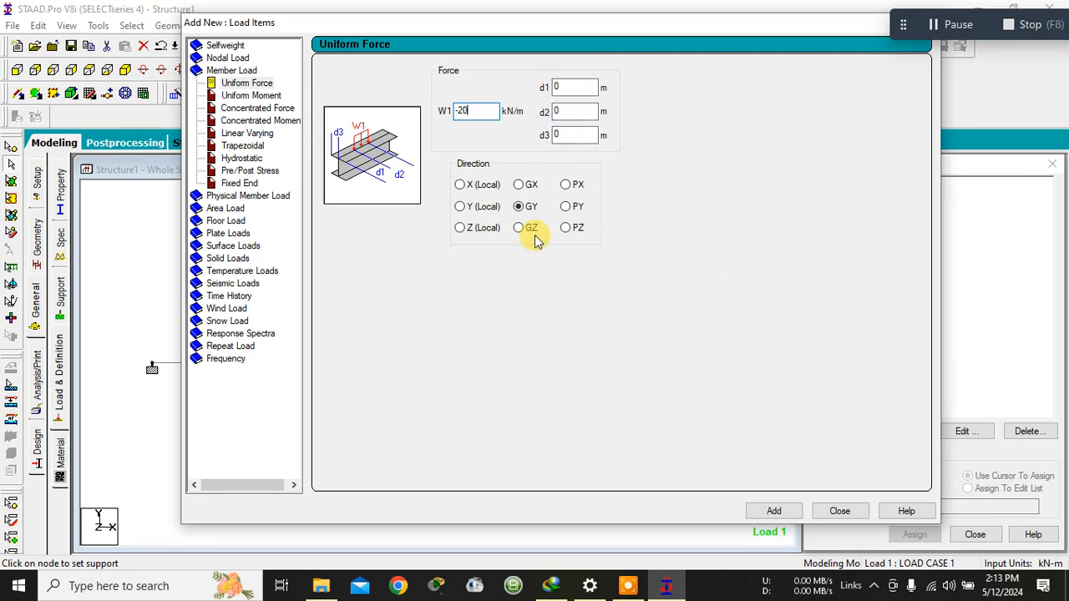
{"action": "left_click", "coordinate": [774, 512]}
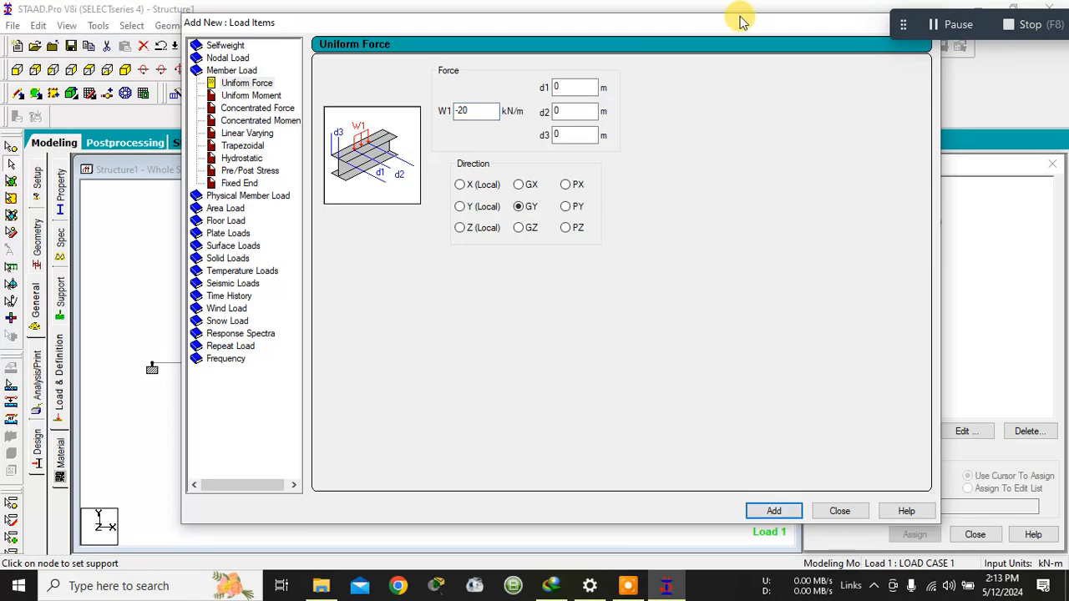
{"action": "left_click_drag", "start_coordinate": [741, 19], "coordinate": [556, 16]}
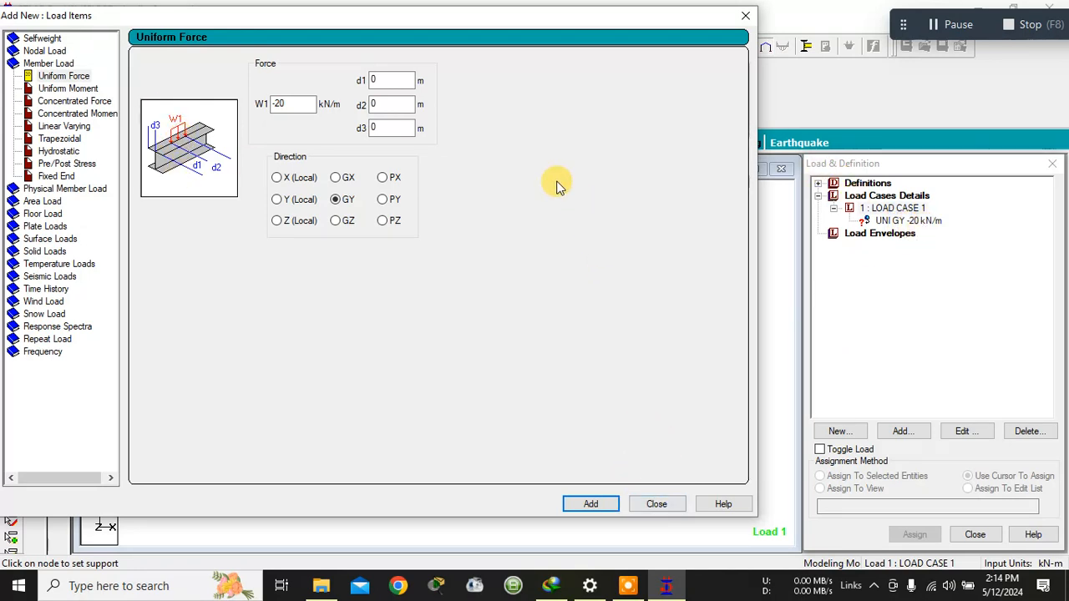
Step: Add a concentrated force member load of -10 kN in the GY direction with d1 of 1 m to LOAD CASE 1, declining the auto-save
{"action": "left_click_drag", "start_coordinate": [520, 15], "coordinate": [831, 16]}
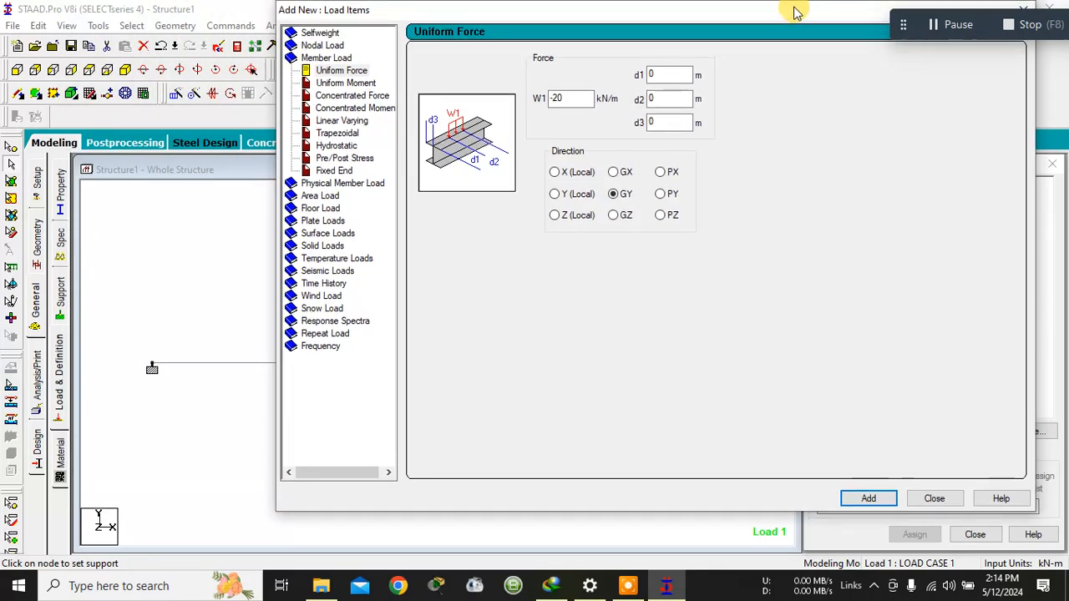
{"action": "left_click", "coordinate": [347, 96]}
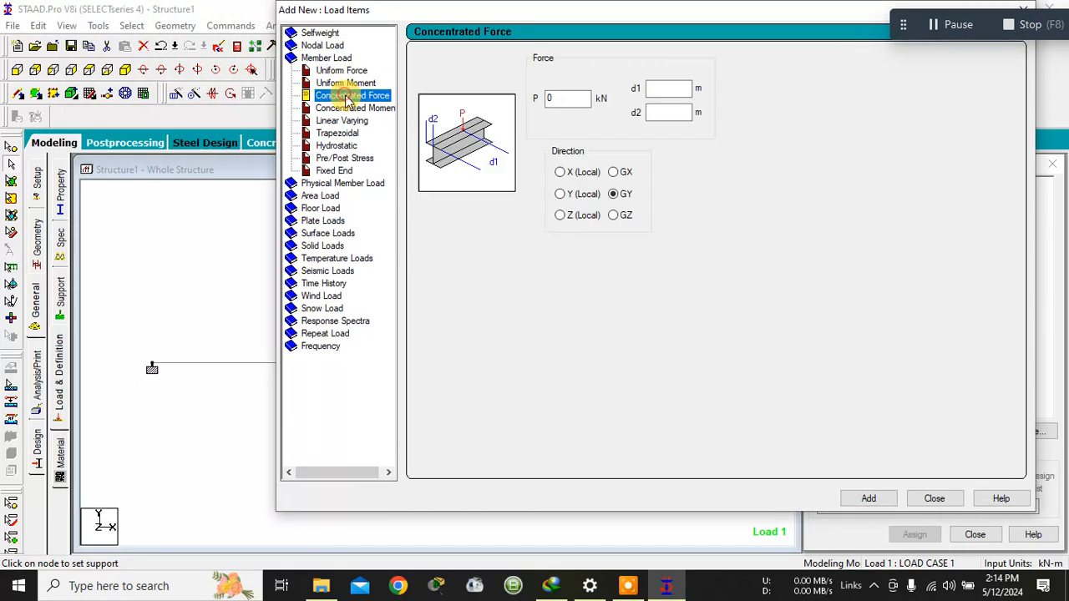
{"action": "left_click", "coordinate": [573, 100]}
{"action": "key", "text": "BackSpace"}
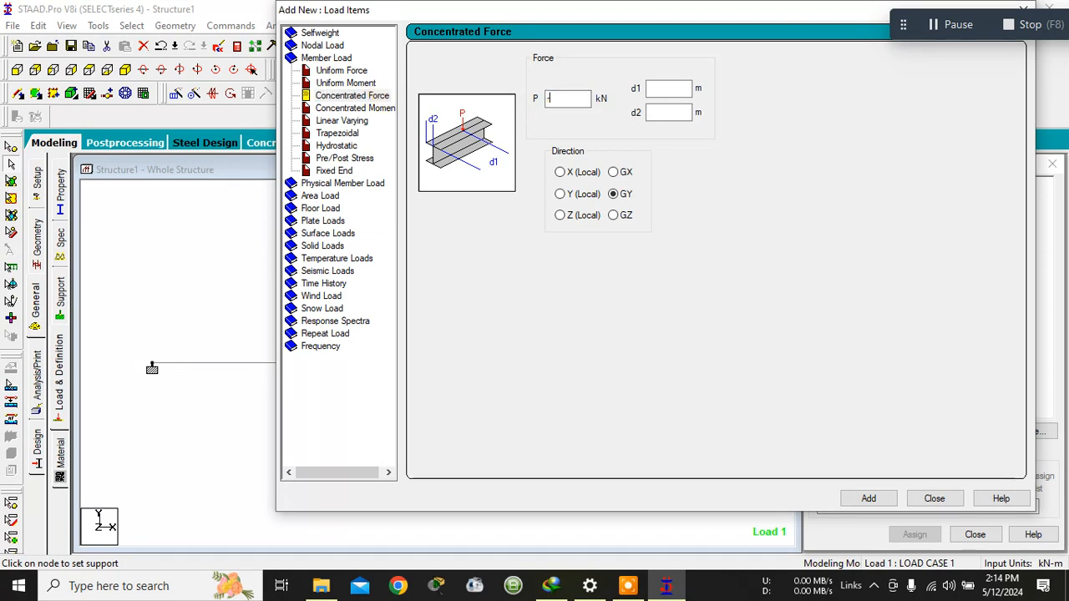
{"action": "type", "text": "-10"}
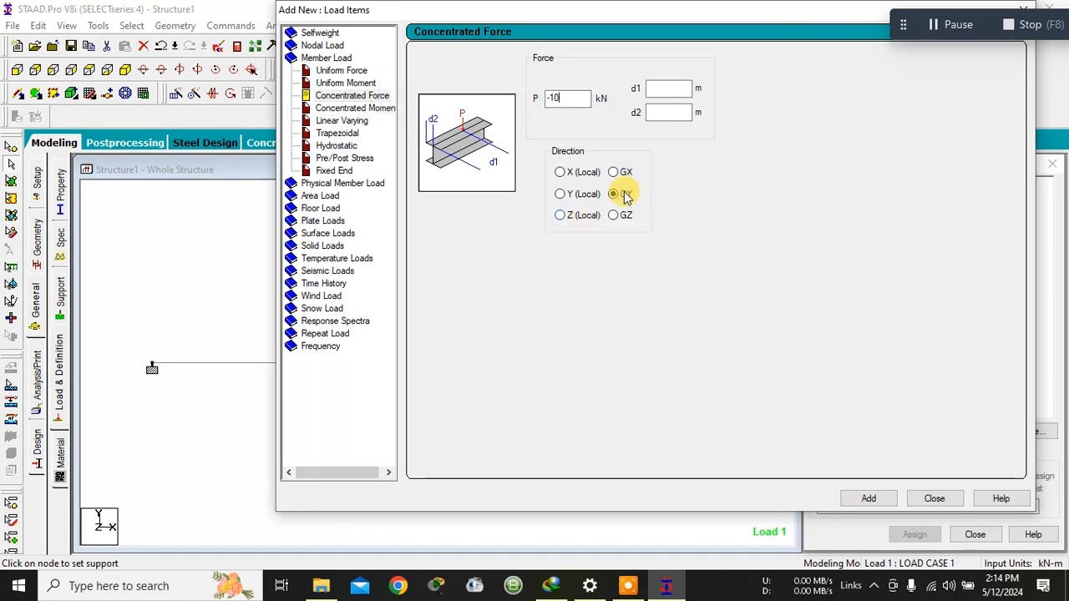
{"action": "left_click_drag", "start_coordinate": [602, 20], "coordinate": [534, 368]}
{"action": "left_click_drag", "start_coordinate": [559, 284], "coordinate": [561, 108]}
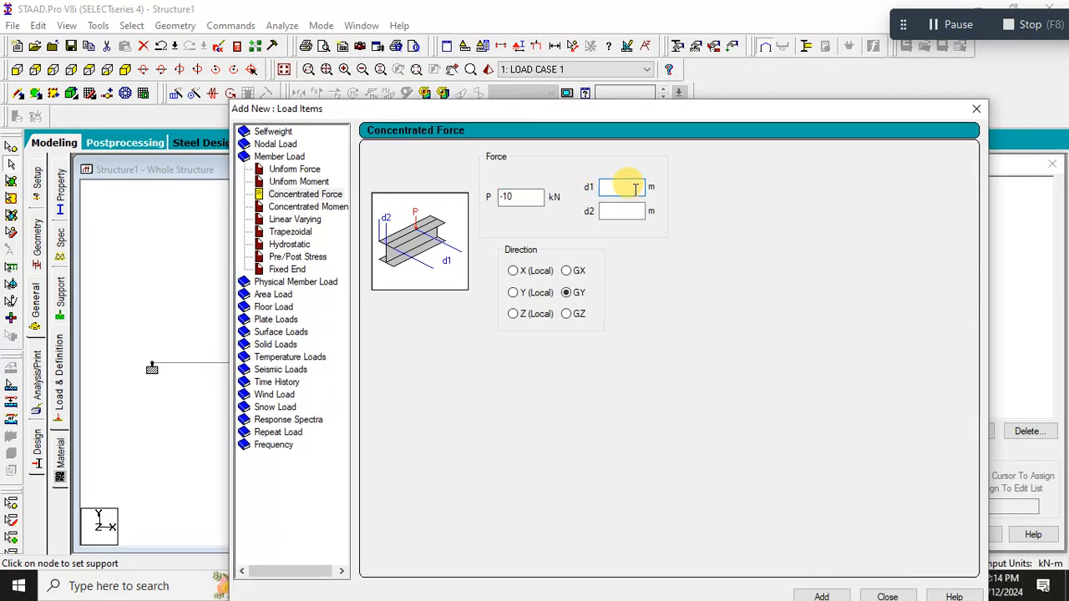
{"action": "type", "text": "1"}
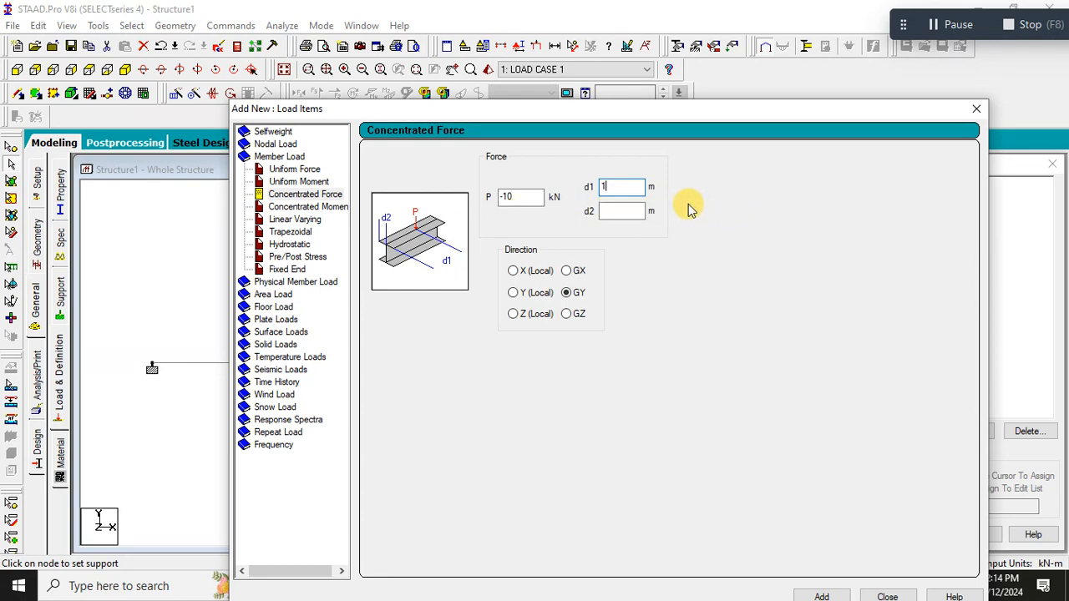
{"action": "left_click_drag", "start_coordinate": [716, 108], "coordinate": [658, 34]}
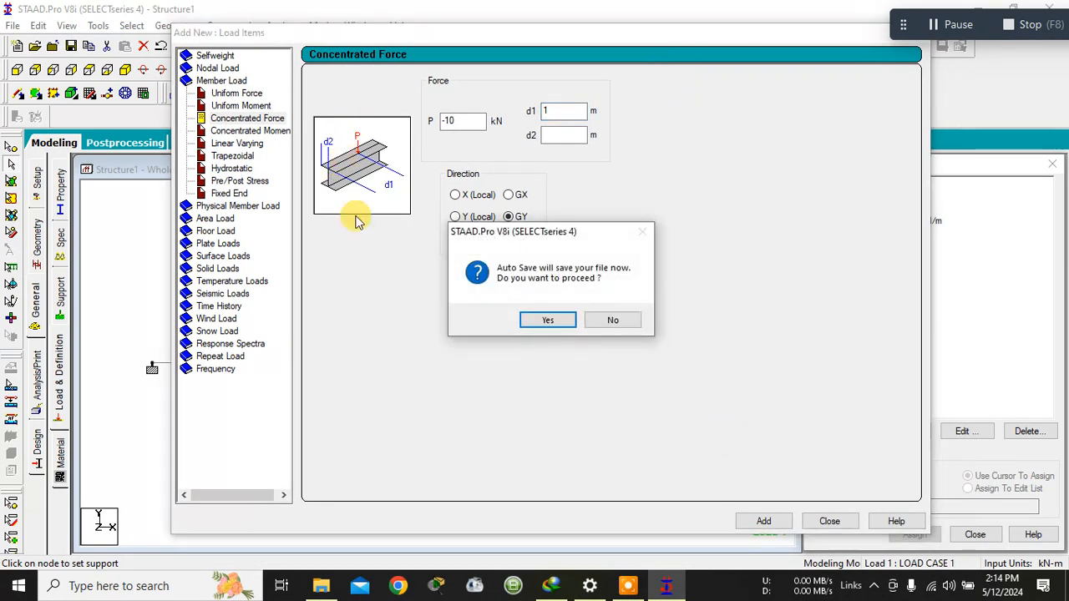
{"action": "left_click", "coordinate": [605, 320]}
{"action": "left_click", "coordinate": [770, 522]}
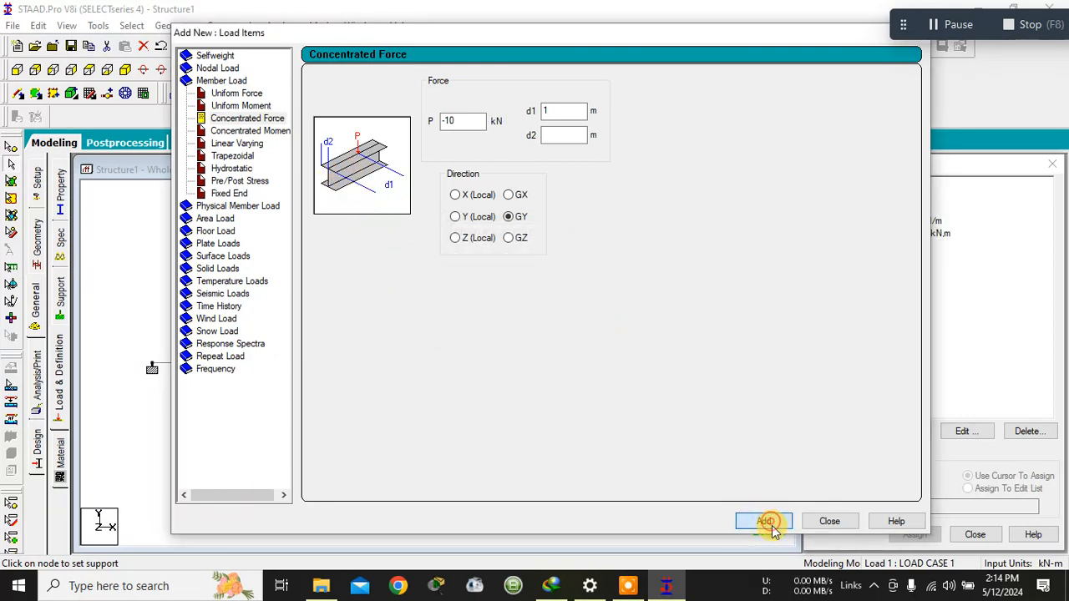
Step: Assign the -20 kN/m uniform load to beam 1 and the -10 kN concentrated load to beam 2 using the cursor
{"action": "left_click_drag", "start_coordinate": [757, 34], "coordinate": [594, 36]}
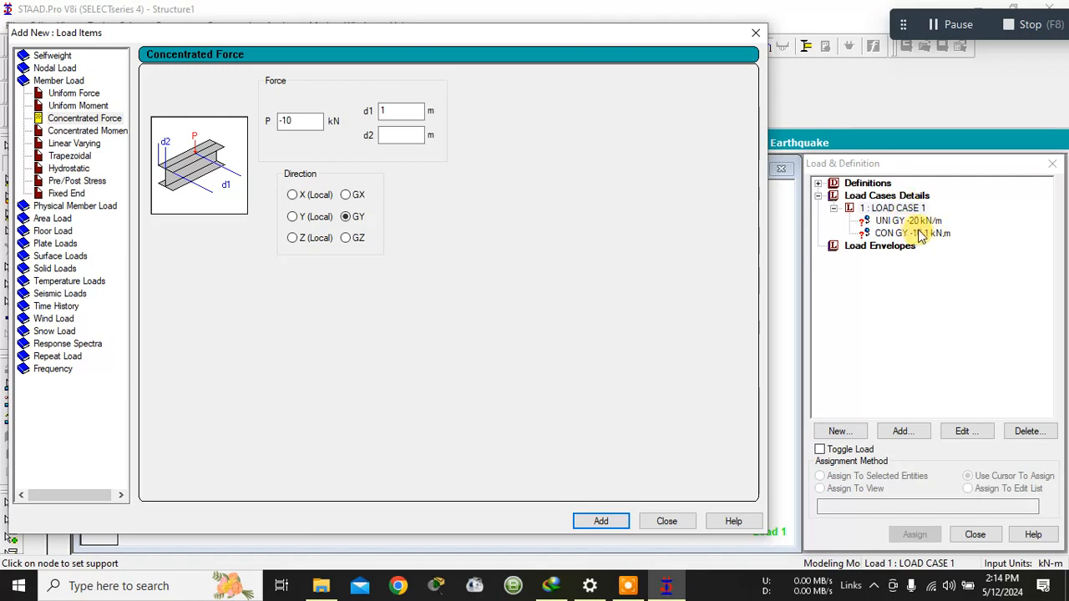
{"action": "left_click", "coordinate": [687, 520]}
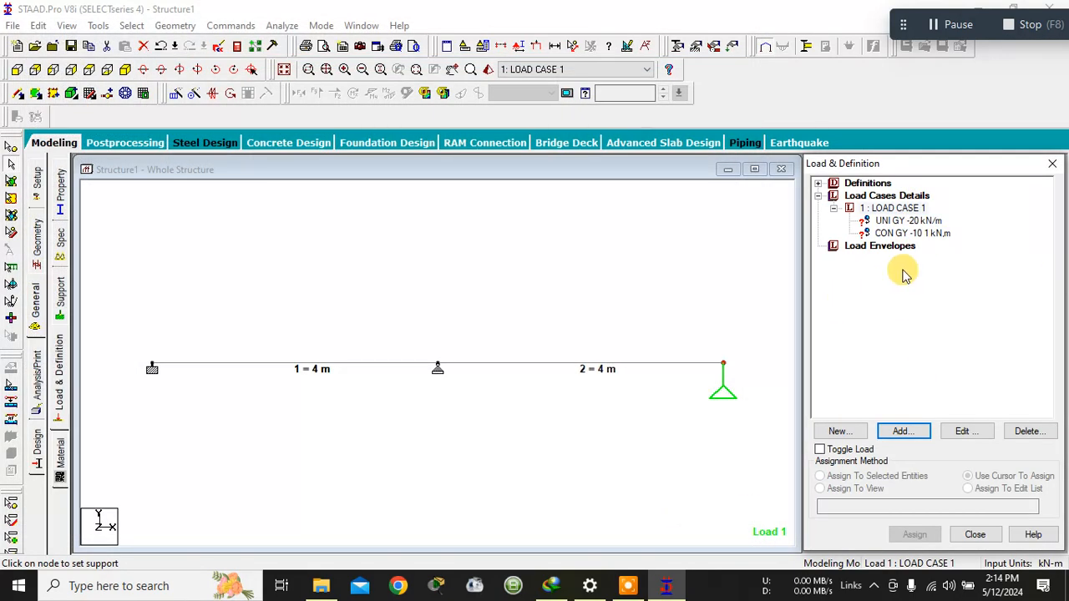
{"action": "left_click", "coordinate": [919, 223]}
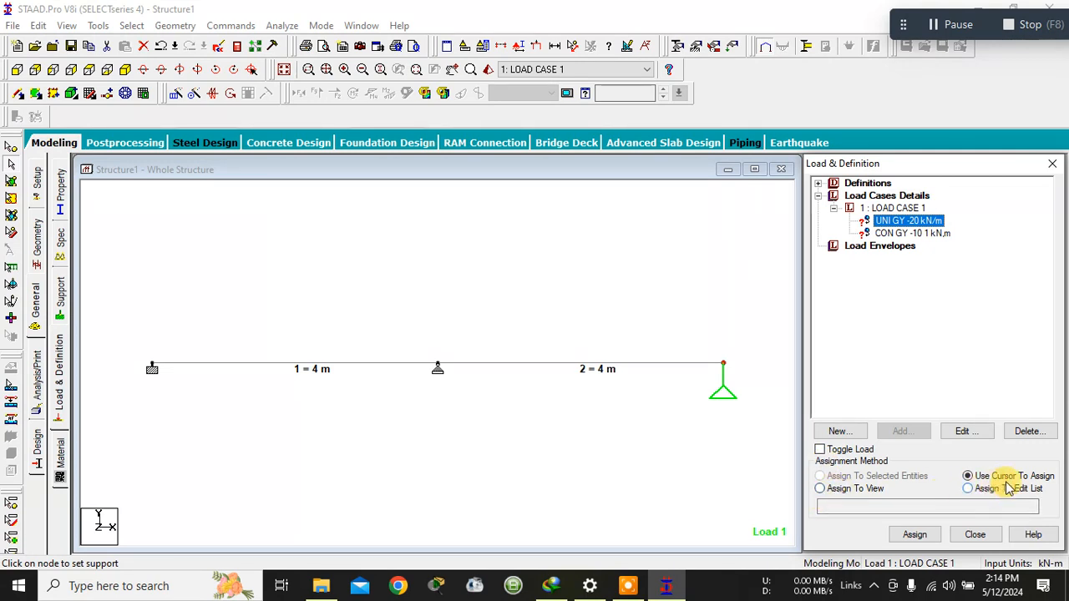
{"action": "left_click", "coordinate": [914, 534]}
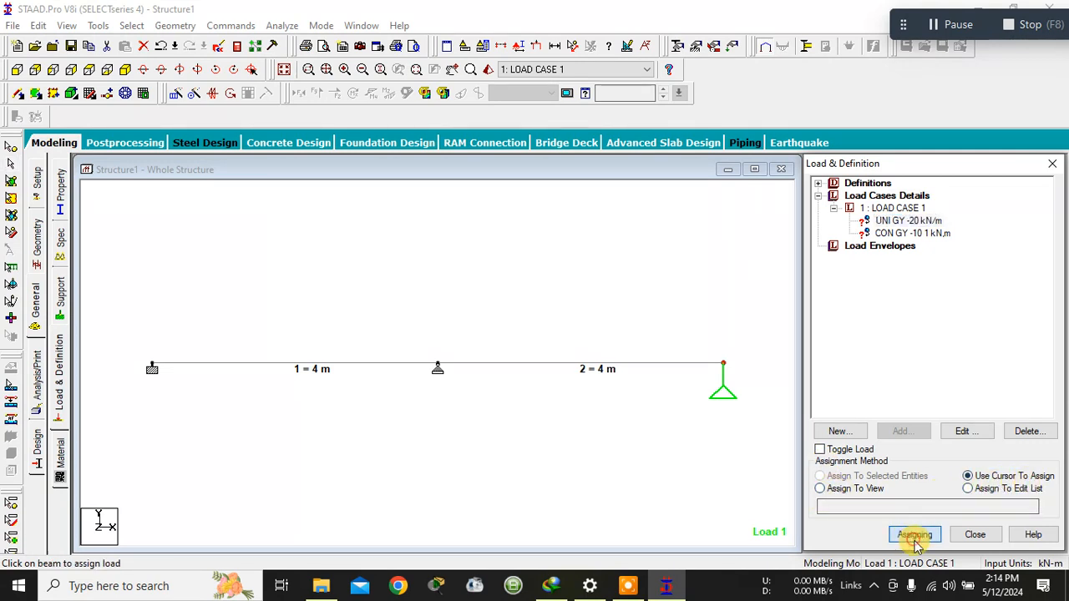
{"action": "left_click", "coordinate": [293, 368]}
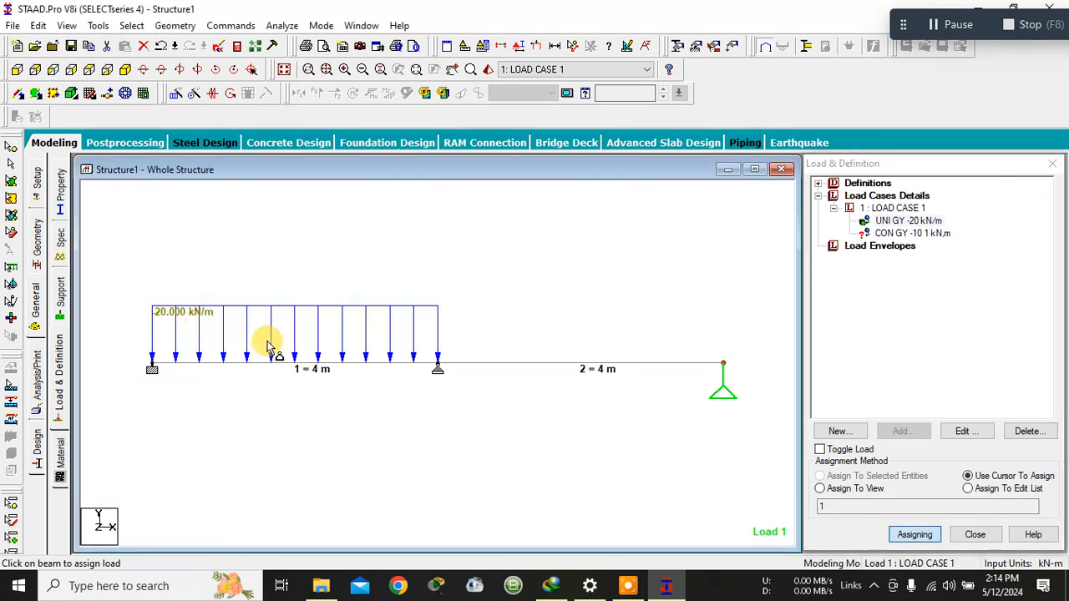
{"action": "left_click", "coordinate": [894, 234]}
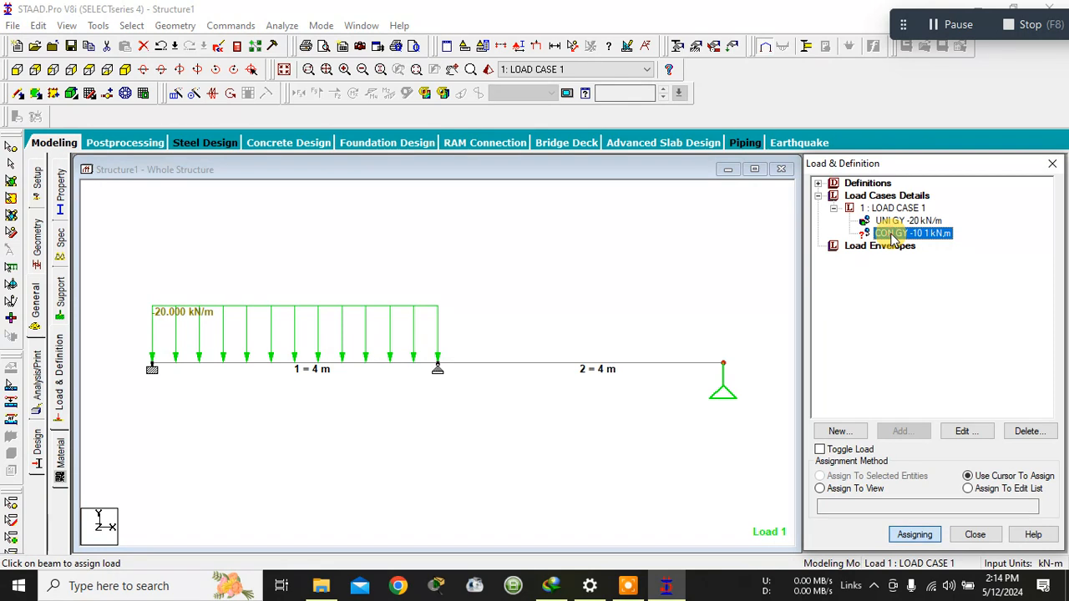
{"action": "left_click", "coordinate": [547, 368]}
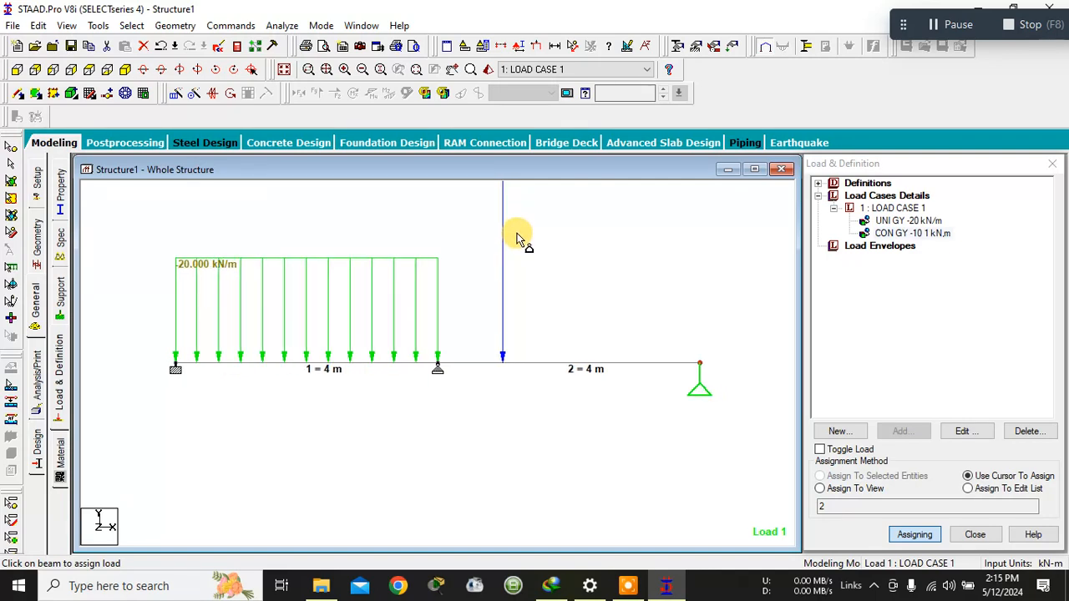
Step: Bring up the diagram scale settings clear of the beam model and have scale changes apply immediately
{"action": "left_click", "coordinate": [628, 48]}
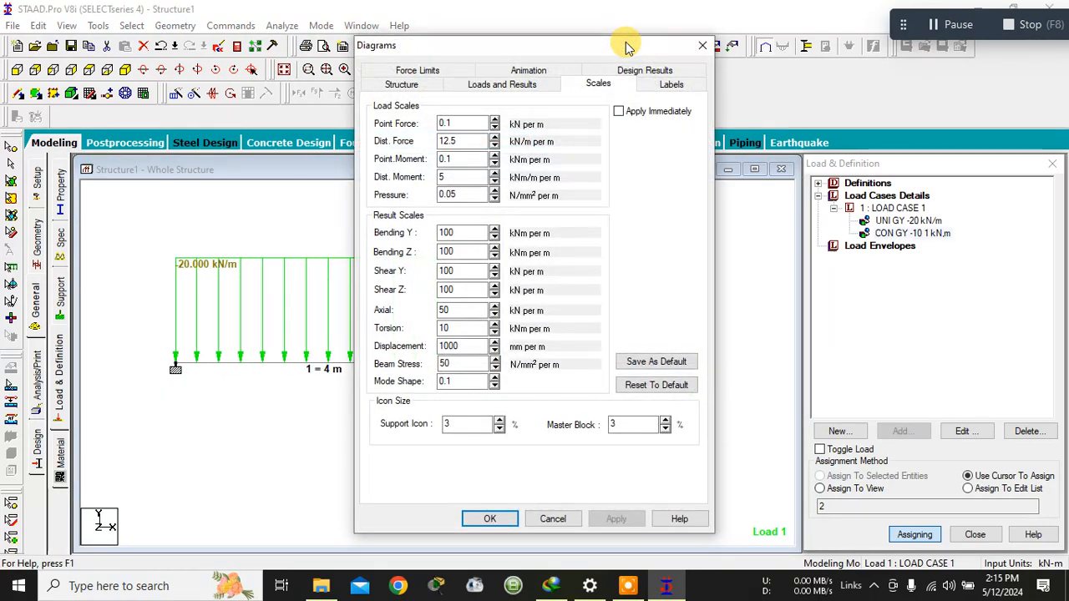
{"action": "left_click_drag", "start_coordinate": [614, 48], "coordinate": [855, 35]}
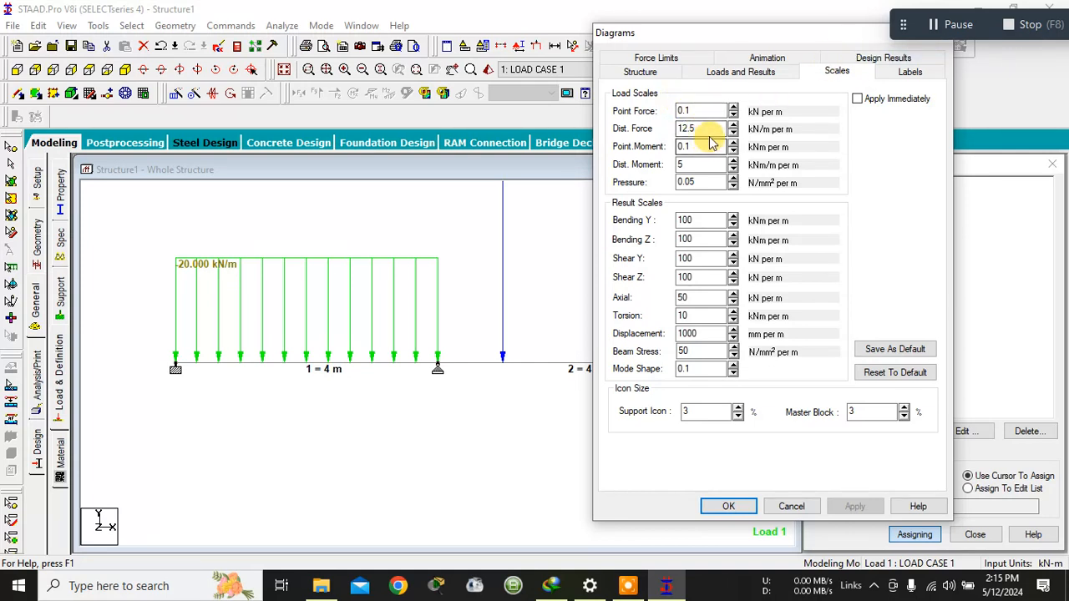
{"action": "left_click", "coordinate": [857, 98]}
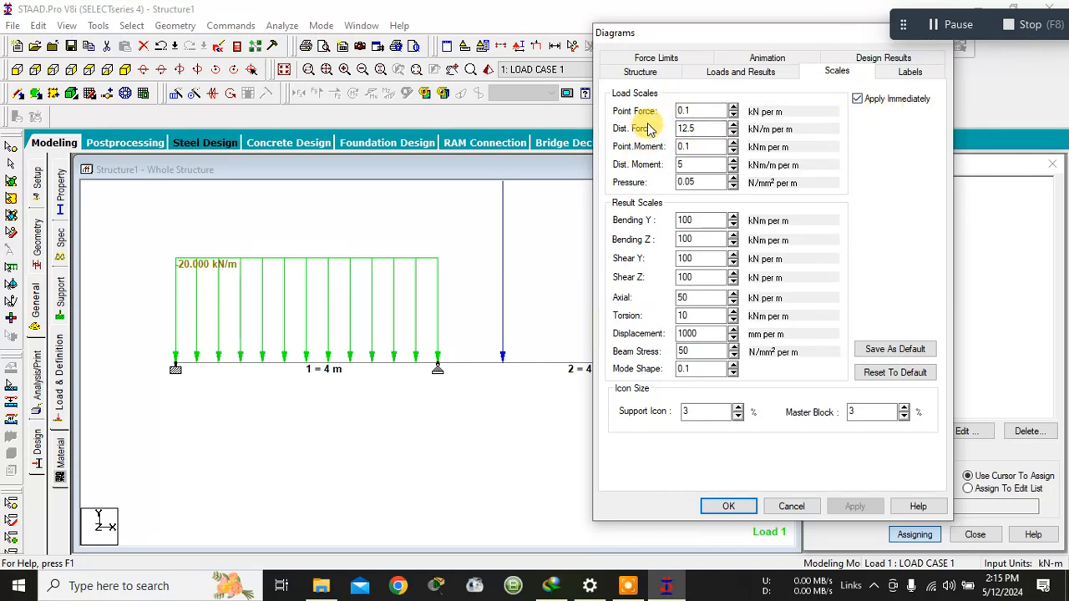
Step: Try lowering the Point Force load scale to 2e-007 kN per m
{"action": "left_click", "coordinate": [732, 116]}
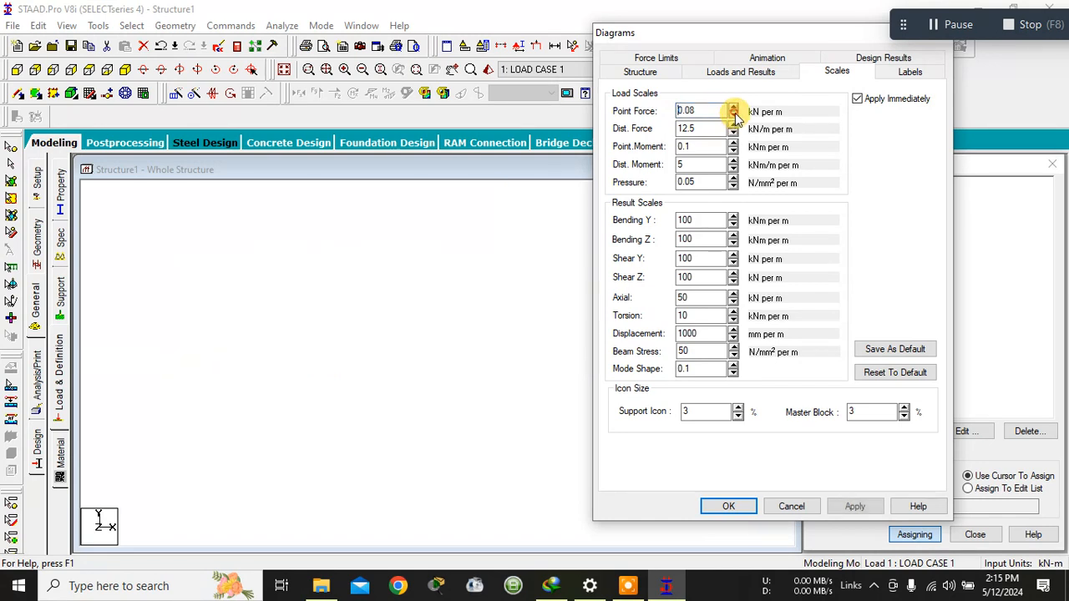
{"action": "left_click", "coordinate": [734, 116]}
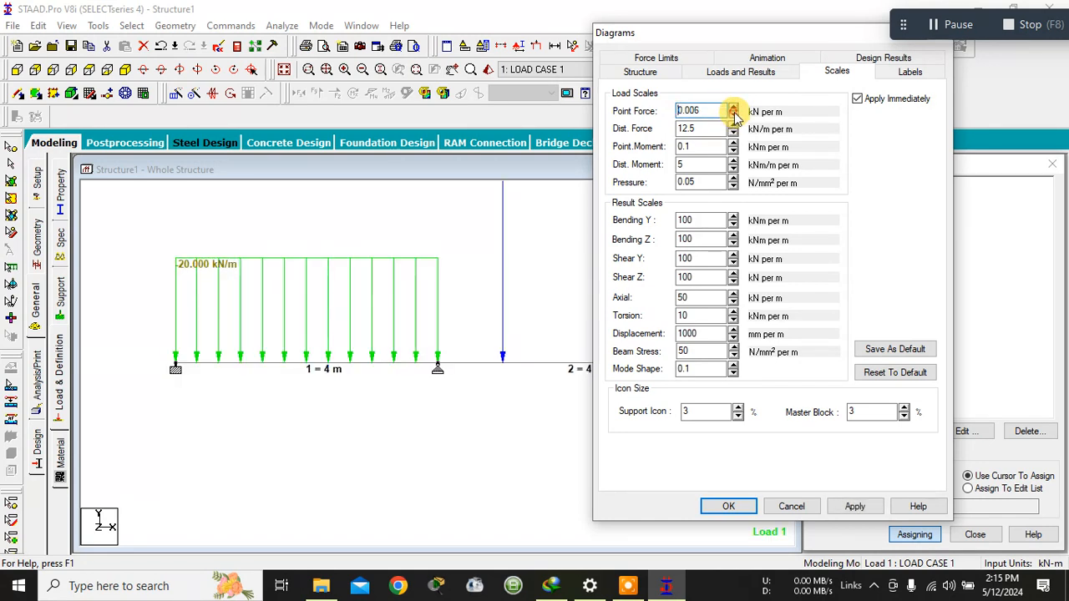
{"action": "left_click", "coordinate": [734, 116]}
{"action": "left_click", "coordinate": [734, 116]}
{"action": "left_click_drag", "start_coordinate": [716, 112], "coordinate": [615, 114]}
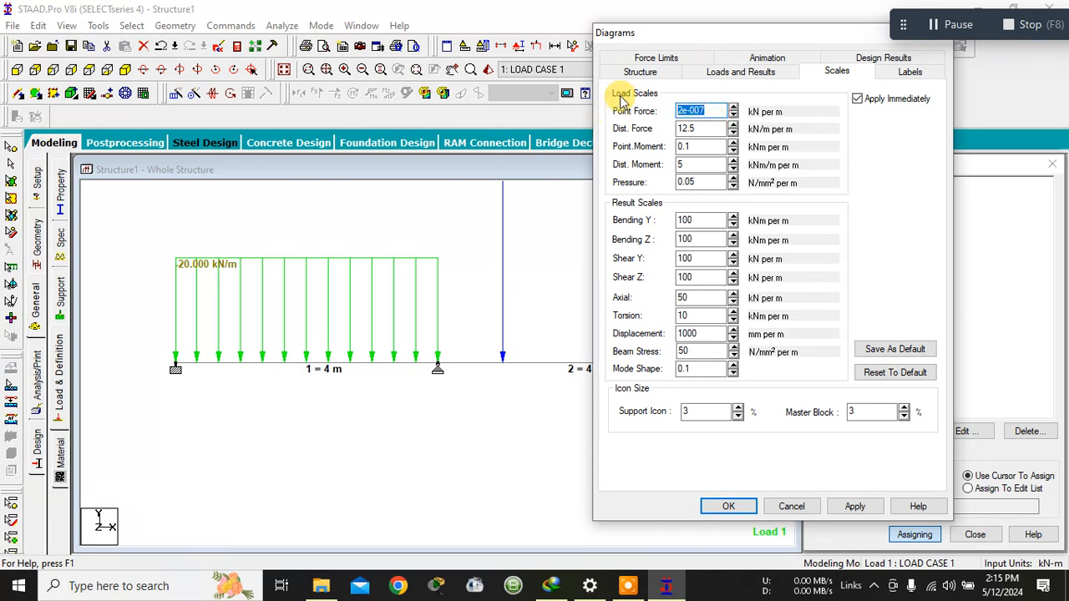
{"action": "key", "text": "Num_Lock"}
{"action": "left_click_drag", "start_coordinate": [683, 111], "coordinate": [706, 111]}
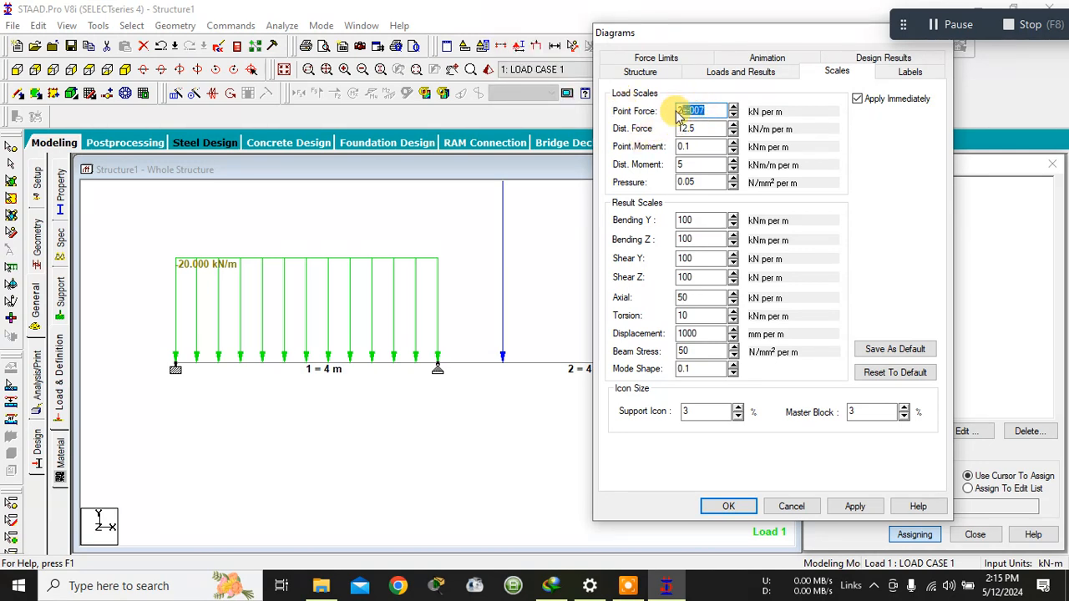
{"action": "double_click", "coordinate": [708, 111]}
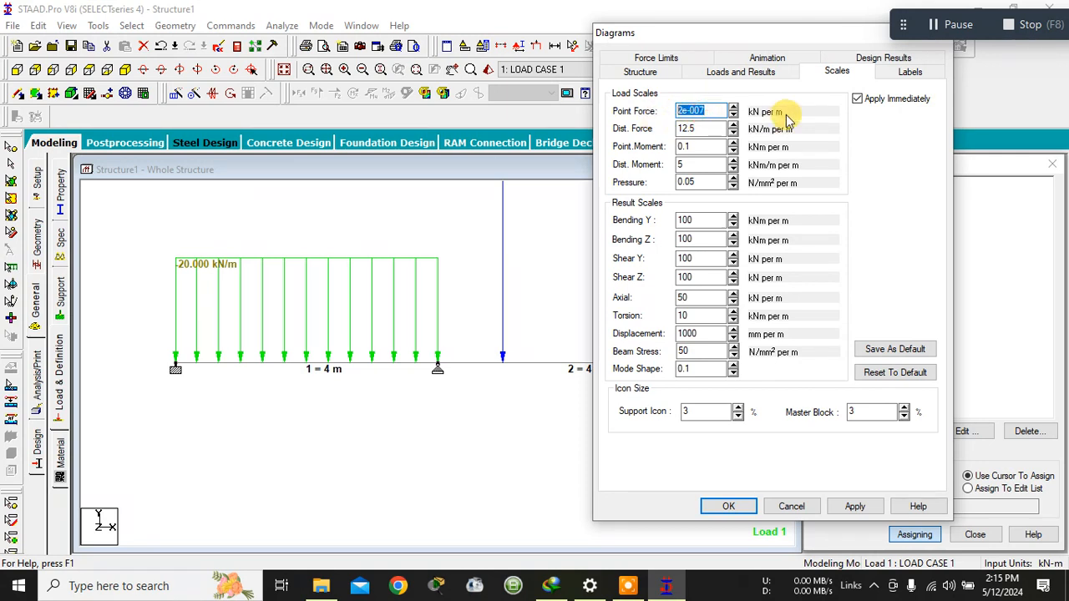
Step: Set the Point Force load scale to 6 kN per m and apply it to the load diagram
{"action": "left_click", "coordinate": [734, 107]}
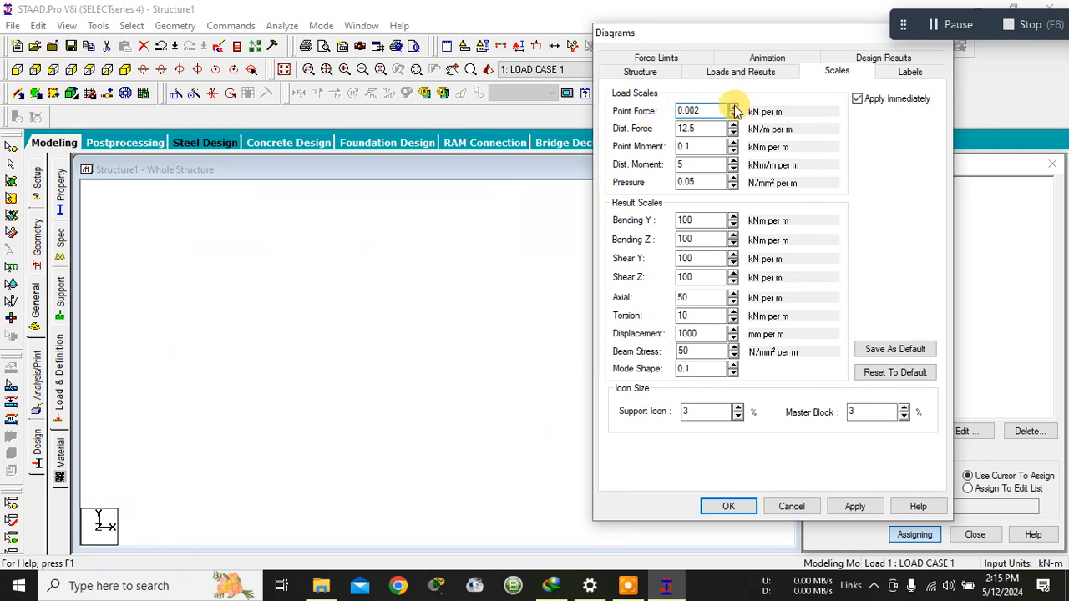
{"action": "left_click", "coordinate": [735, 107]}
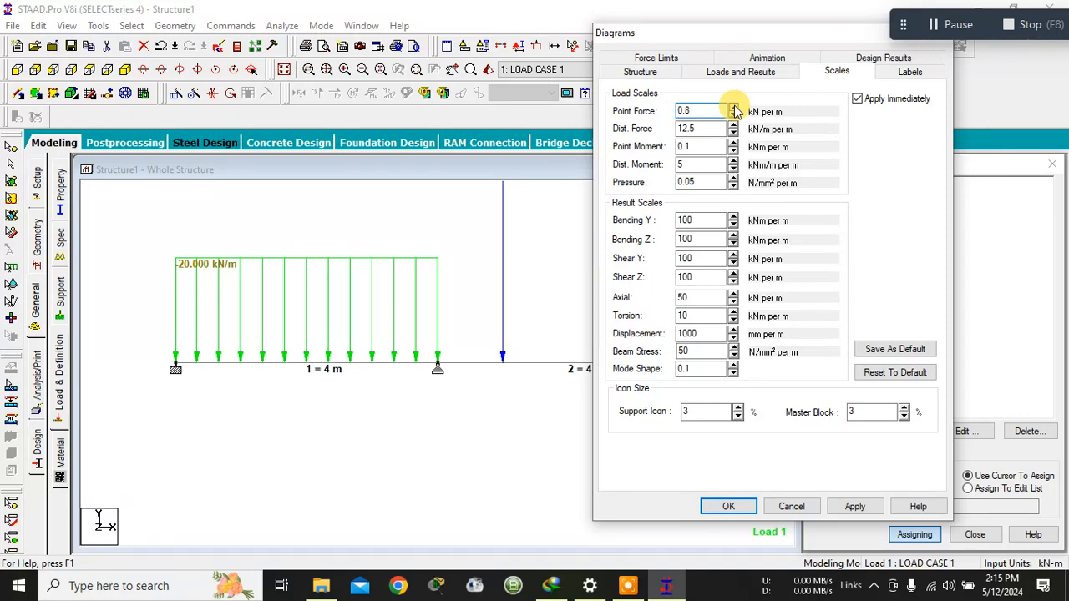
{"action": "left_click", "coordinate": [734, 108]}
{"action": "left_click", "coordinate": [734, 108]}
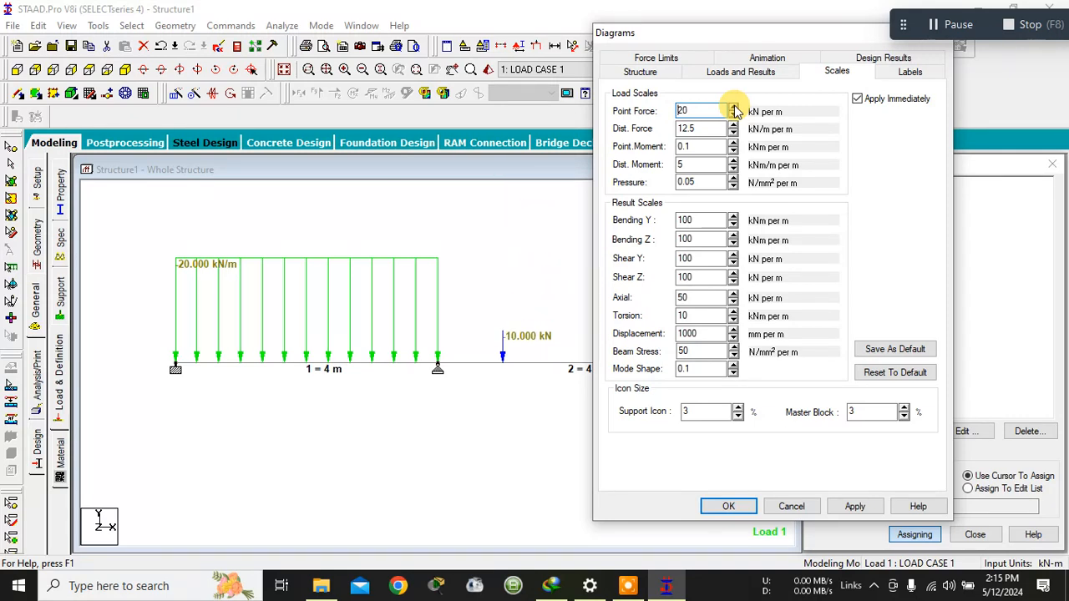
{"action": "left_click", "coordinate": [734, 117]}
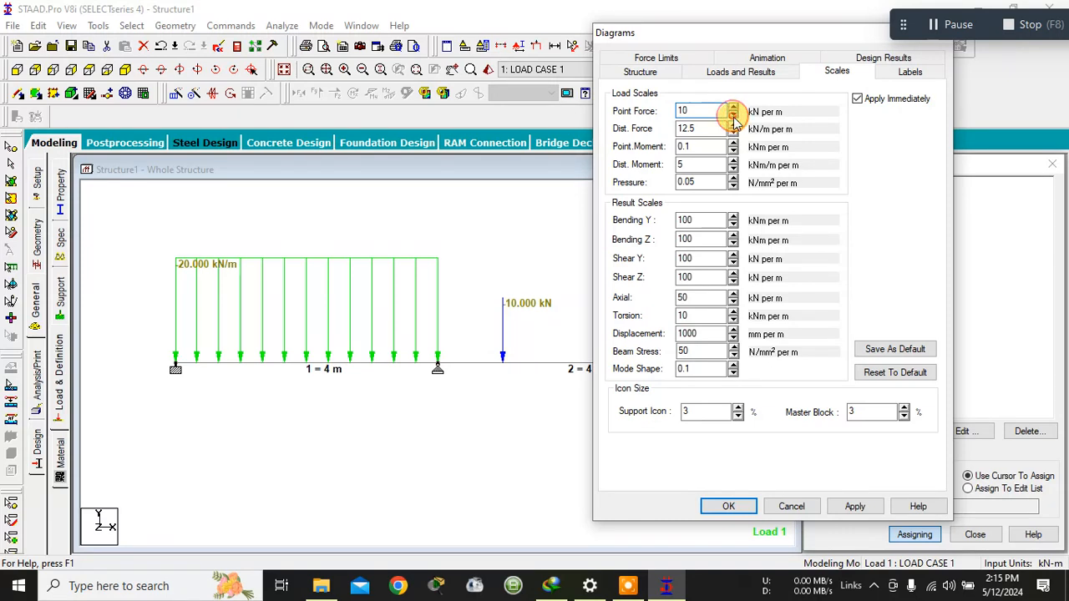
{"action": "left_click", "coordinate": [733, 118]}
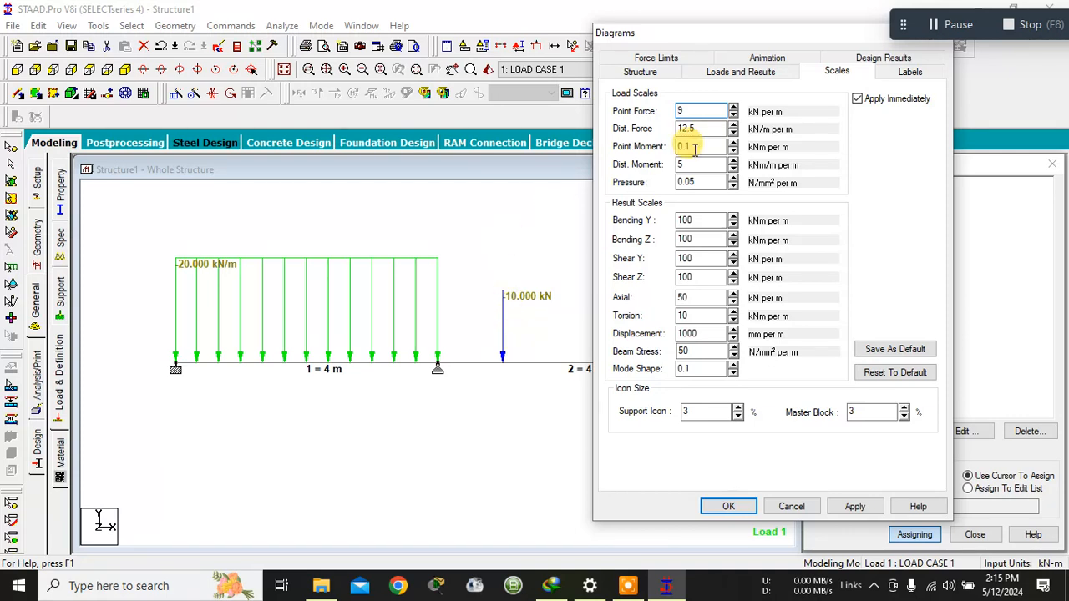
{"action": "left_click", "coordinate": [732, 118]}
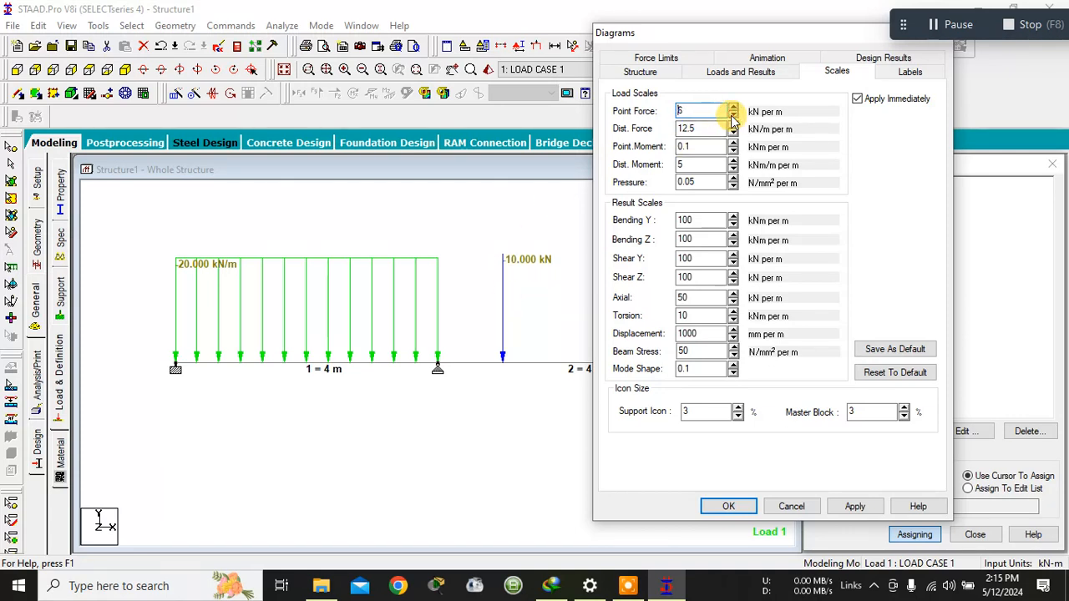
{"action": "left_click", "coordinate": [732, 107]}
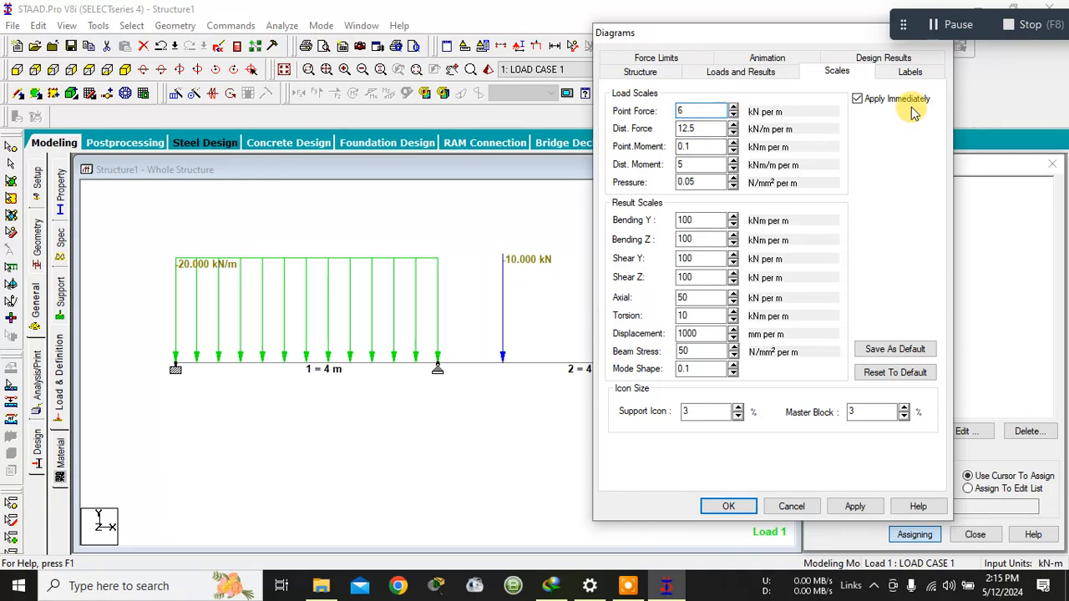
{"action": "left_click", "coordinate": [859, 100]}
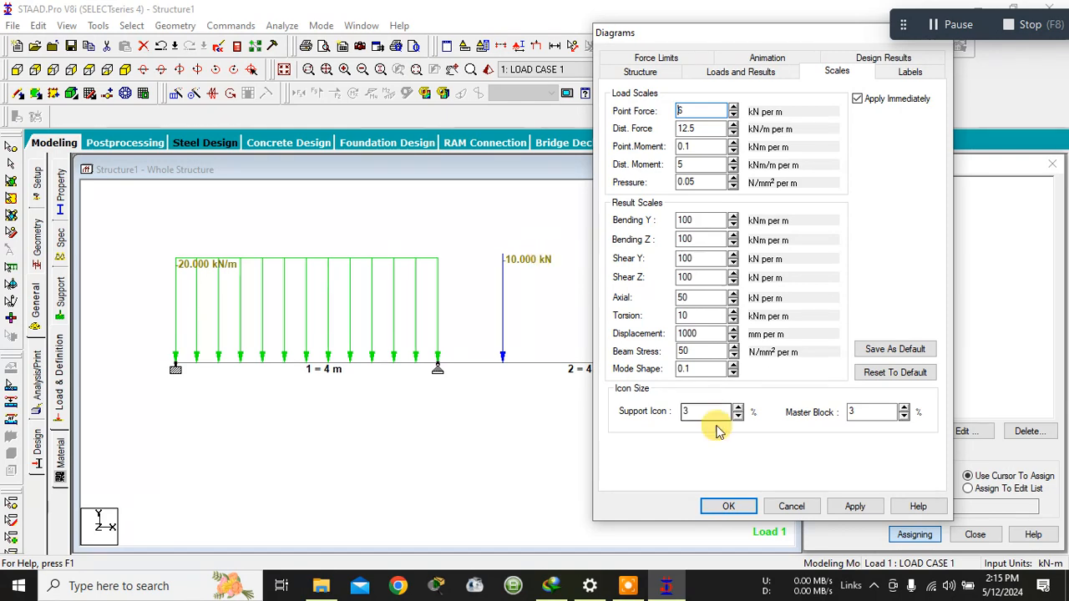
{"action": "left_click", "coordinate": [855, 508]}
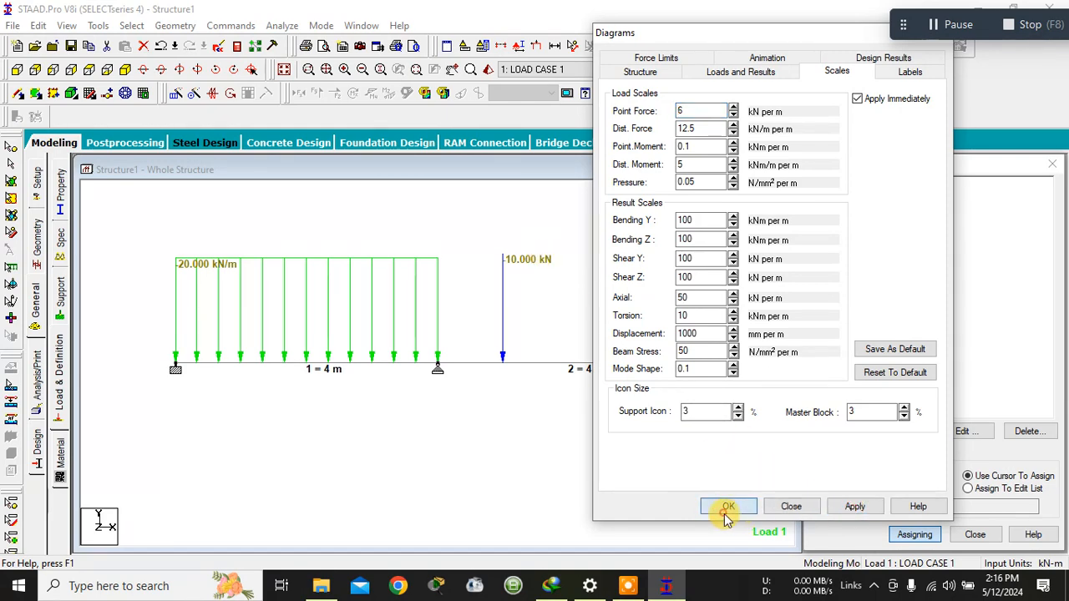
{"action": "left_click", "coordinate": [725, 508]}
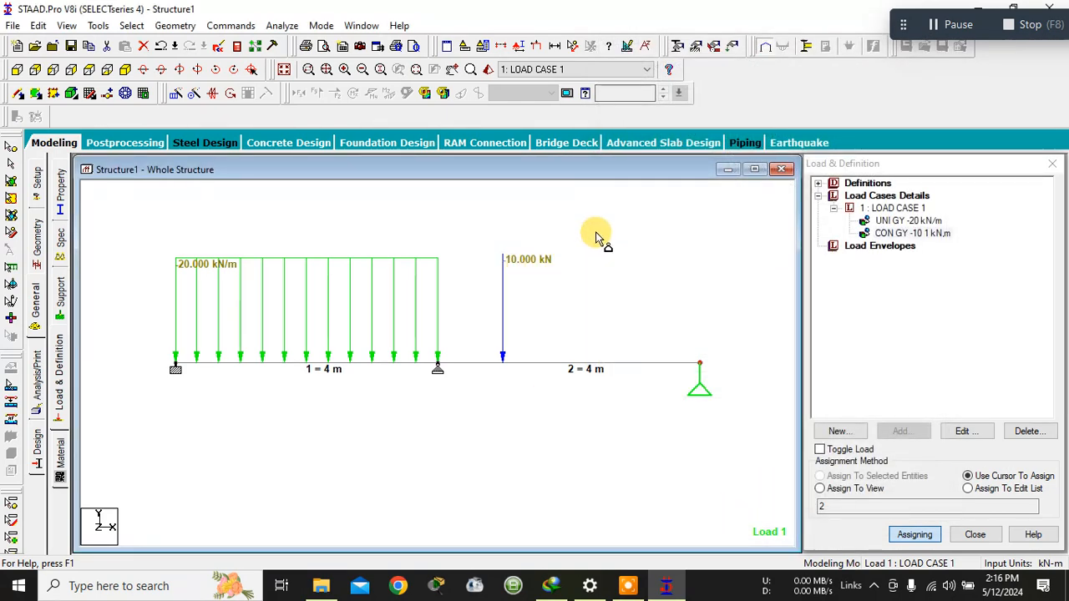
Step: Review the Point Force entry in the diagram scale settings and leave them without changes
{"action": "left_click", "coordinate": [627, 52]}
{"action": "left_click", "coordinate": [461, 123]}
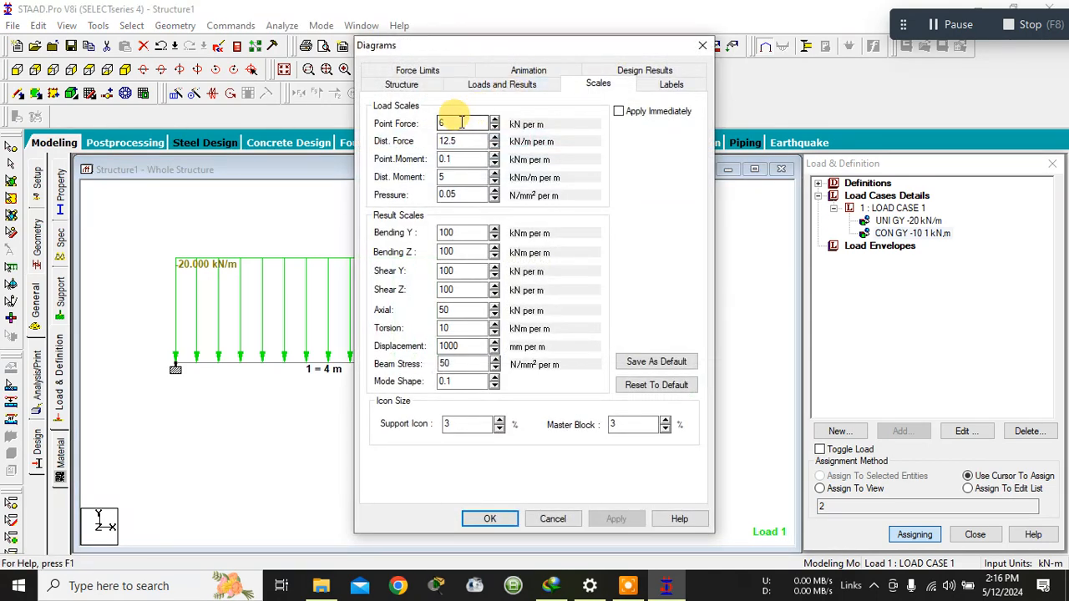
{"action": "left_click", "coordinate": [704, 48]}
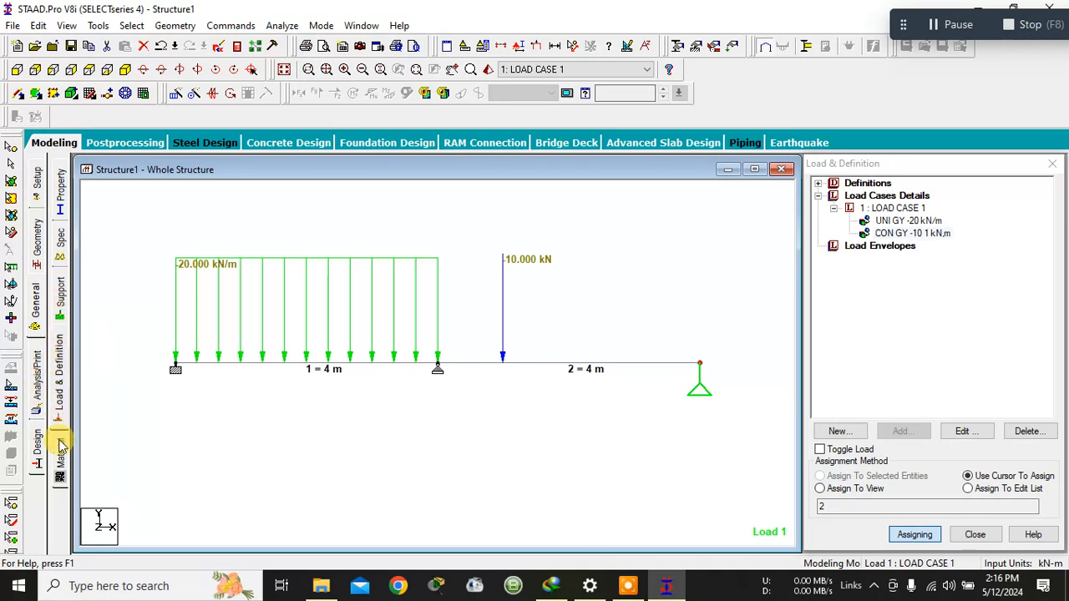
Step: Check which material is assigned to each of the two beams
{"action": "left_click", "coordinate": [63, 466]}
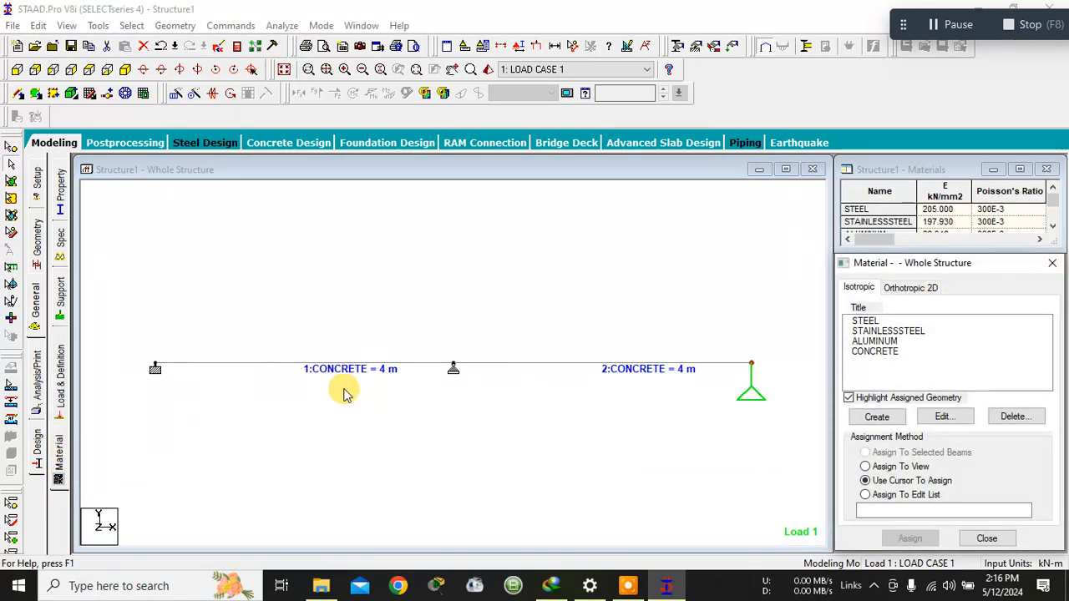
{"action": "left_click", "coordinate": [1052, 263]}
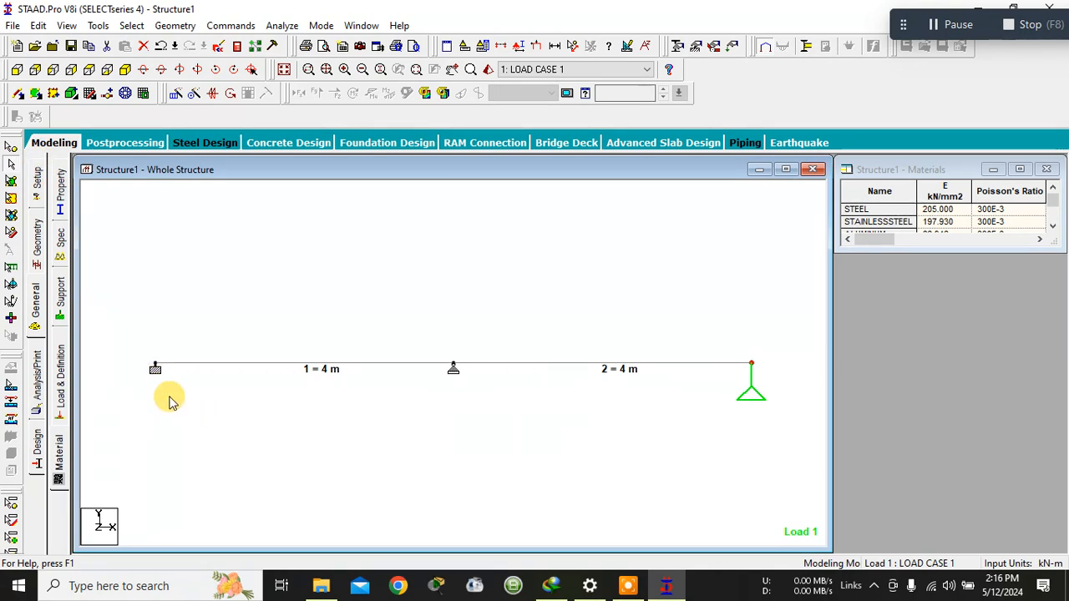
Step: Add a Perform Analysis command with the No Print option to the structure
{"action": "left_click", "coordinate": [37, 388]}
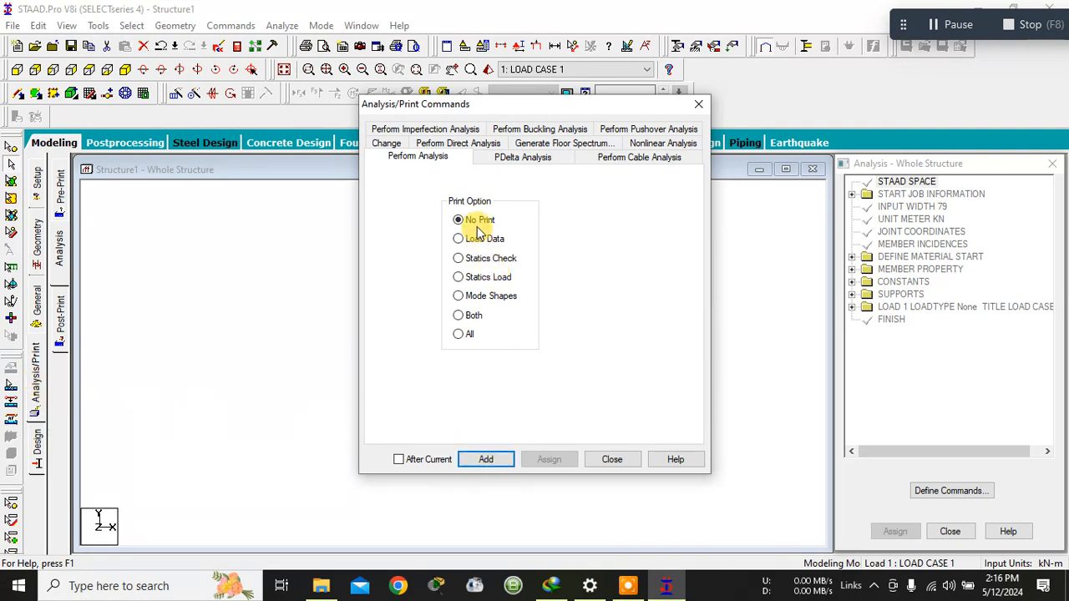
{"action": "left_click", "coordinate": [485, 466]}
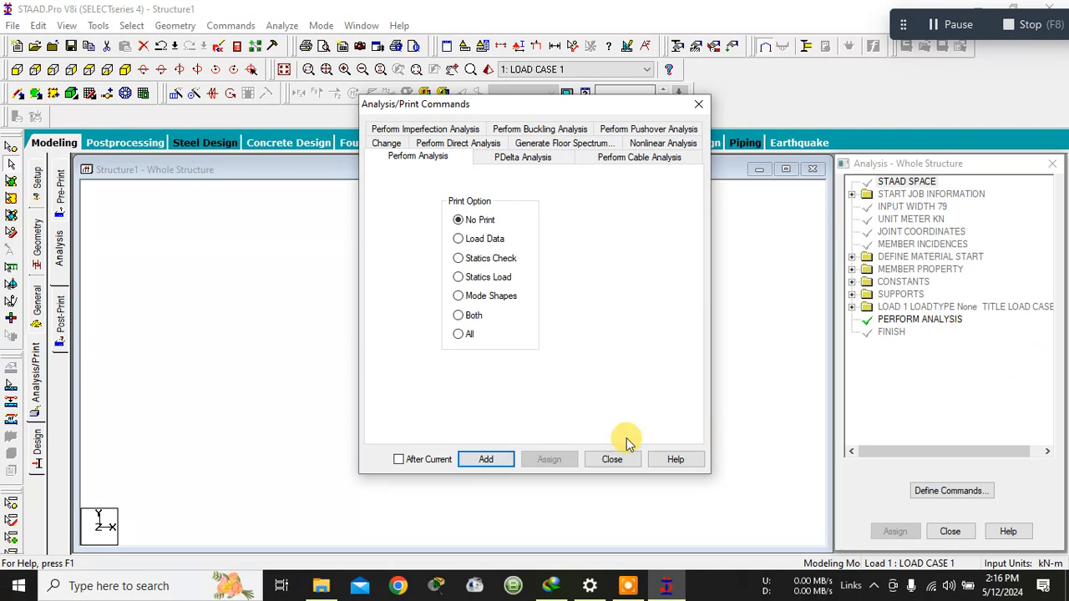
{"action": "left_click", "coordinate": [610, 460]}
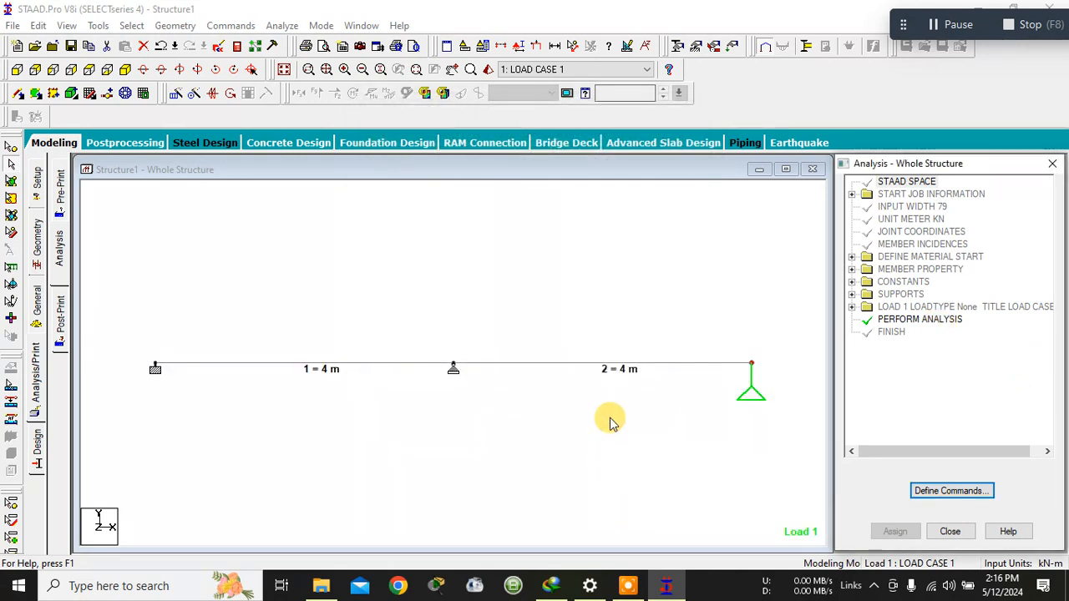
Step: Run the analysis of the beam structure, saving the modified model first
{"action": "left_click", "coordinate": [283, 26]}
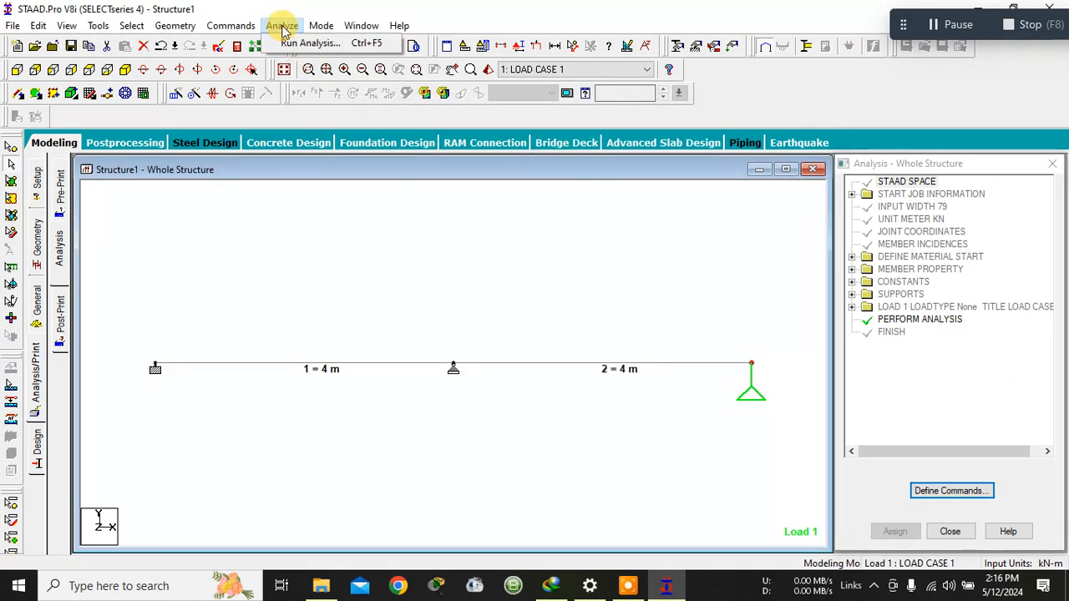
{"action": "left_click", "coordinate": [300, 44]}
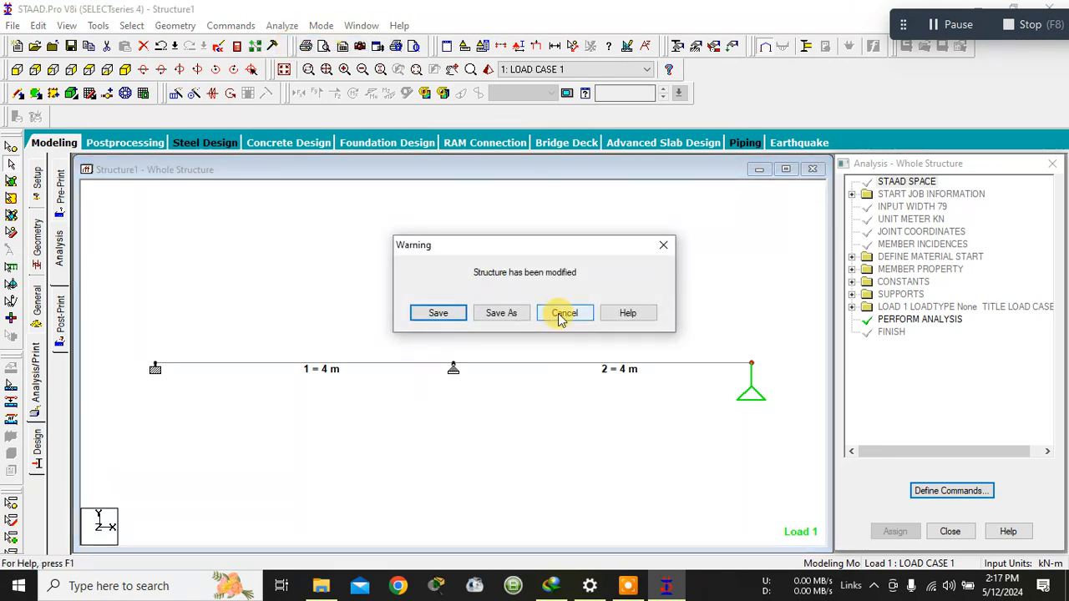
{"action": "left_click", "coordinate": [441, 314]}
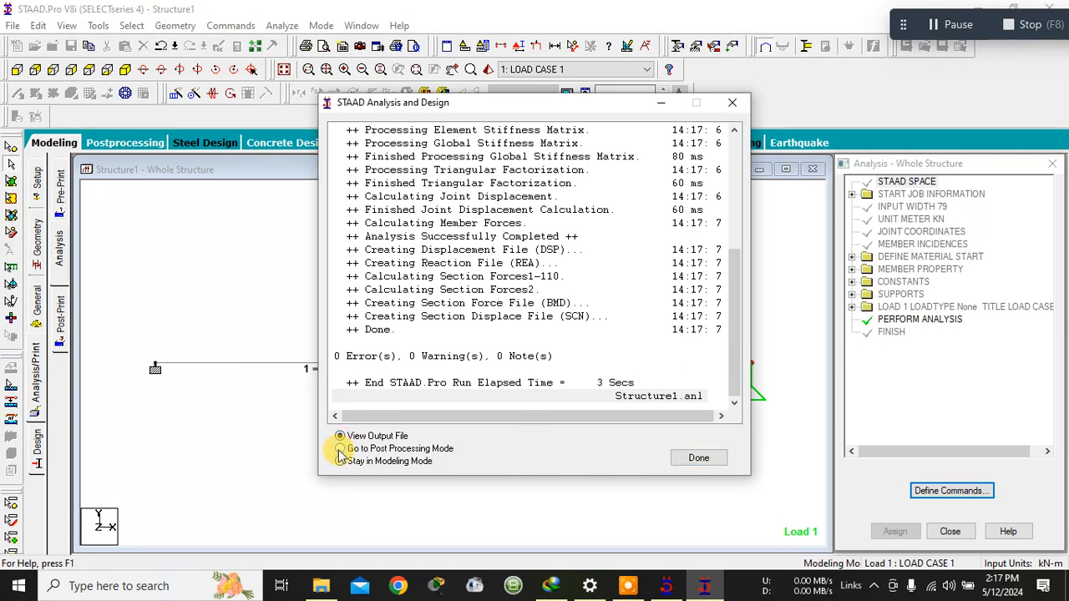
Step: Finish the analysis run by entering post-processing mode with LOAD CASE 1 as the selected result case
{"action": "left_click", "coordinate": [340, 449]}
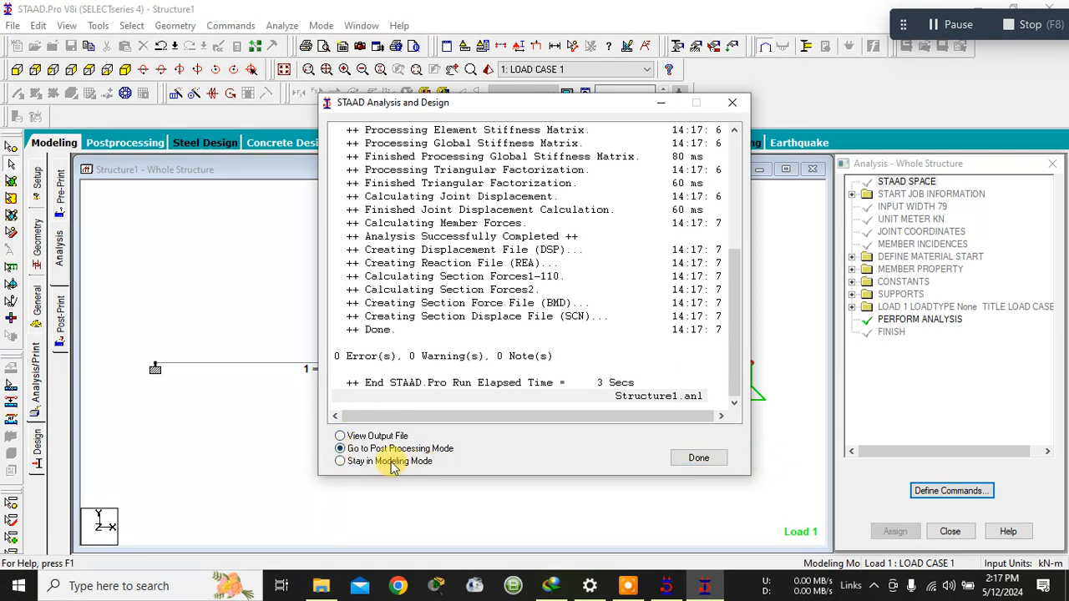
{"action": "left_click", "coordinate": [697, 459]}
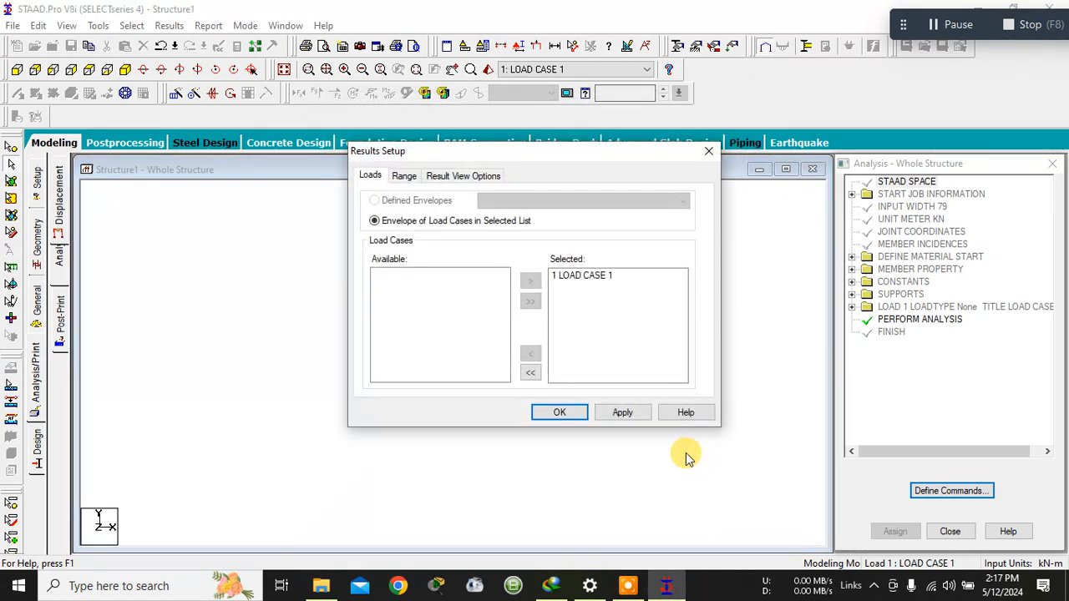
{"action": "left_click", "coordinate": [562, 413]}
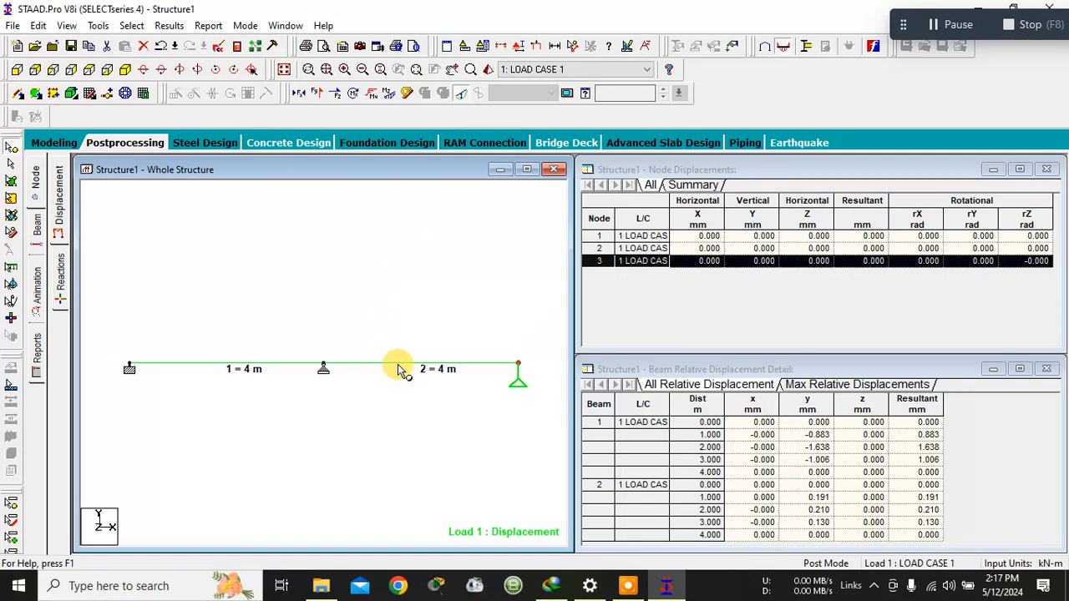
{"action": "left_click", "coordinate": [460, 93]}
{"action": "left_click", "coordinate": [460, 94]}
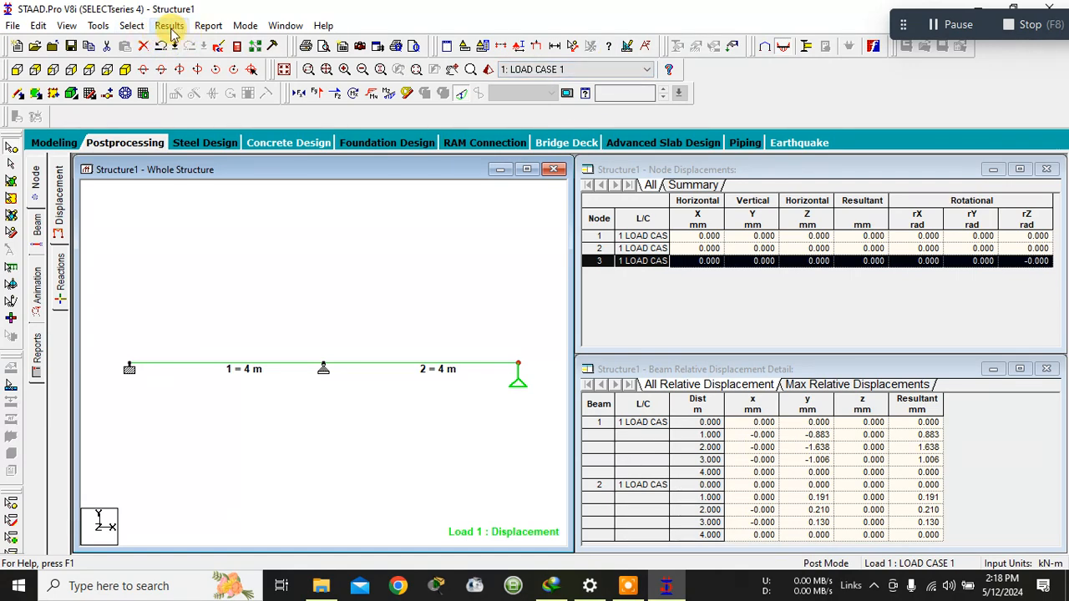
Step: Annotate the maximum resultant displacement on all beams of the structure
{"action": "left_click", "coordinate": [170, 26]}
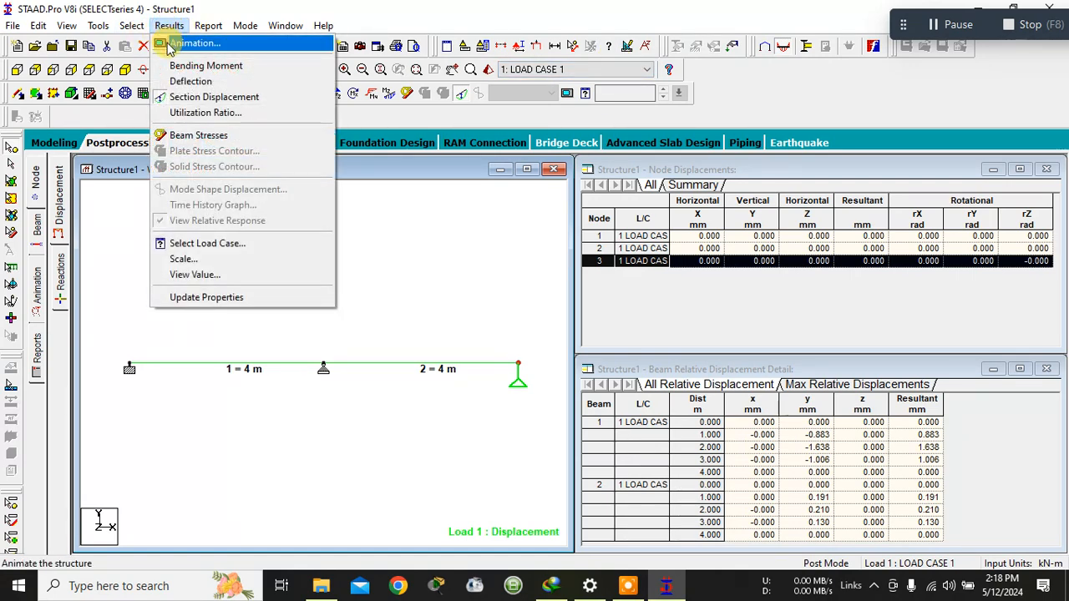
{"action": "left_click", "coordinate": [193, 280]}
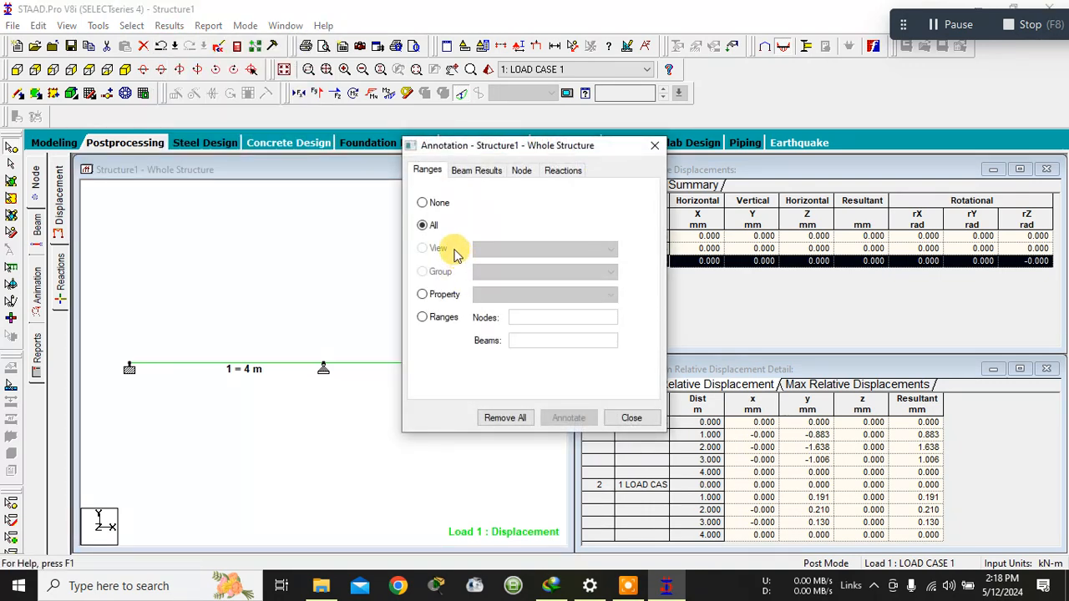
{"action": "left_click", "coordinate": [488, 171]}
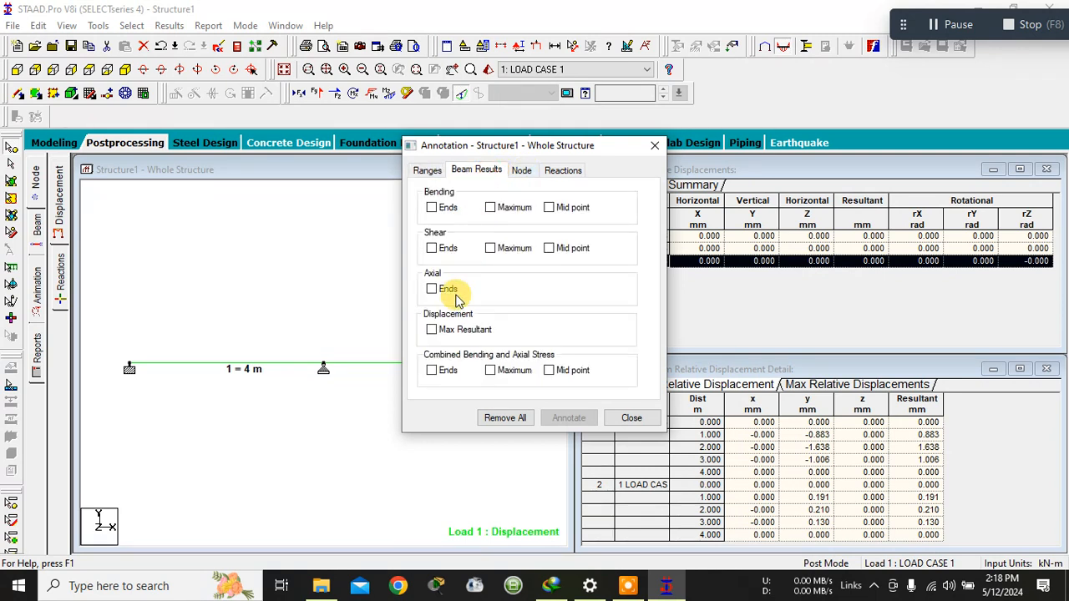
{"action": "left_click", "coordinate": [431, 330]}
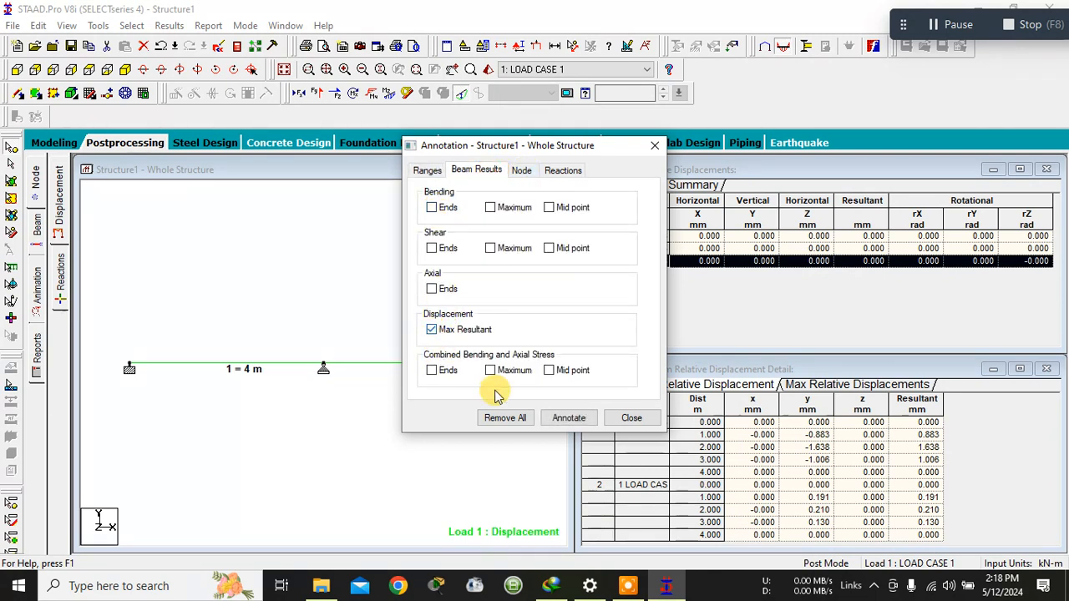
{"action": "left_click", "coordinate": [560, 419]}
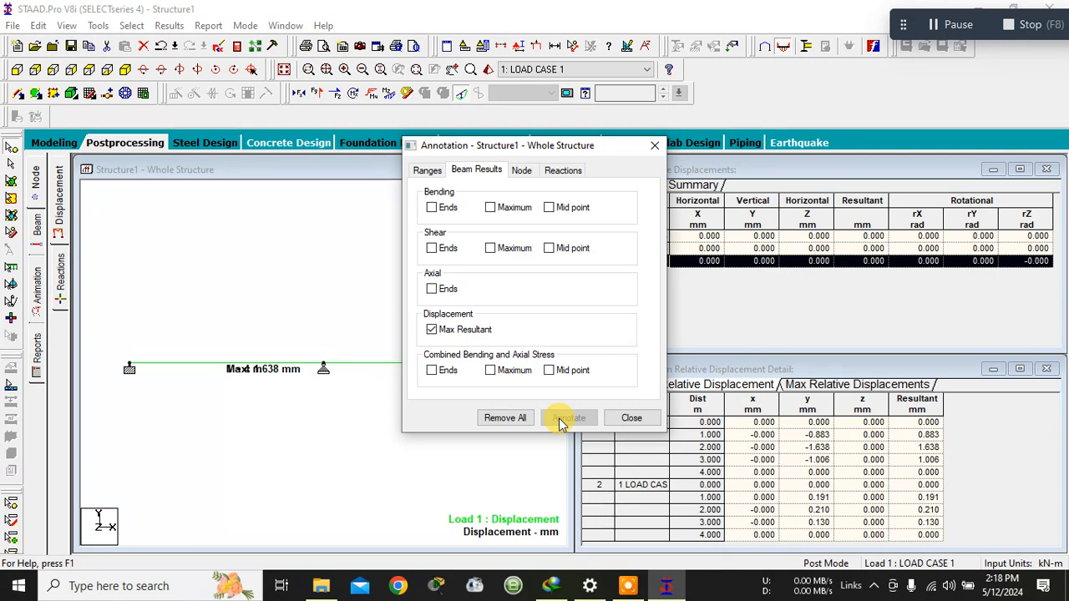
Step: Enable ends, maximum and mid-point annotations for both bending and shear beam results, and close the annotation settings
{"action": "left_click", "coordinate": [431, 207]}
{"action": "left_click", "coordinate": [490, 207]}
{"action": "left_click", "coordinate": [549, 207]}
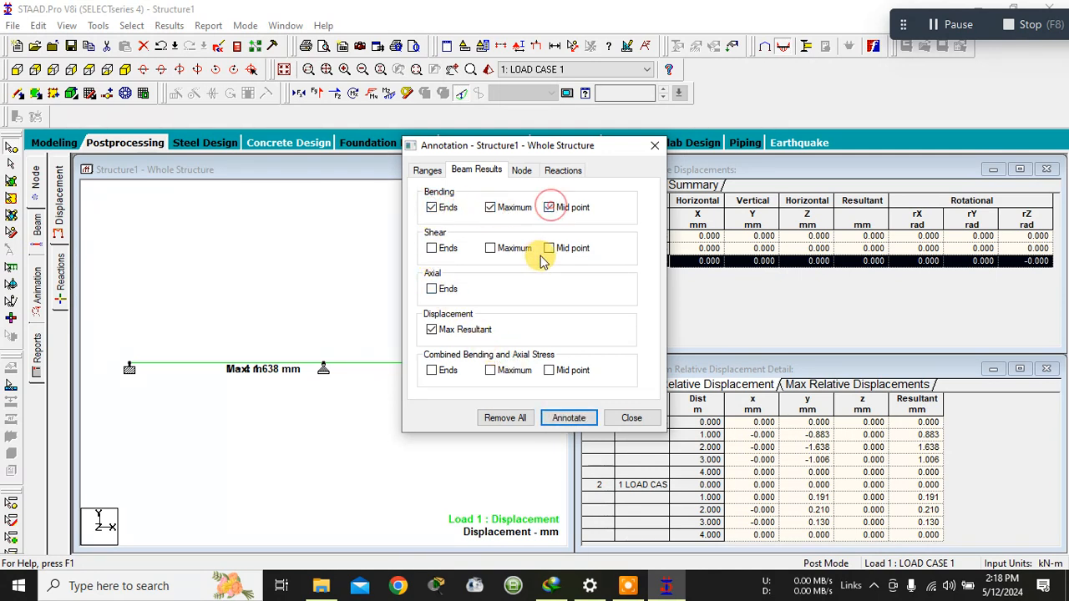
{"action": "left_click", "coordinate": [548, 248]}
{"action": "left_click", "coordinate": [491, 248]}
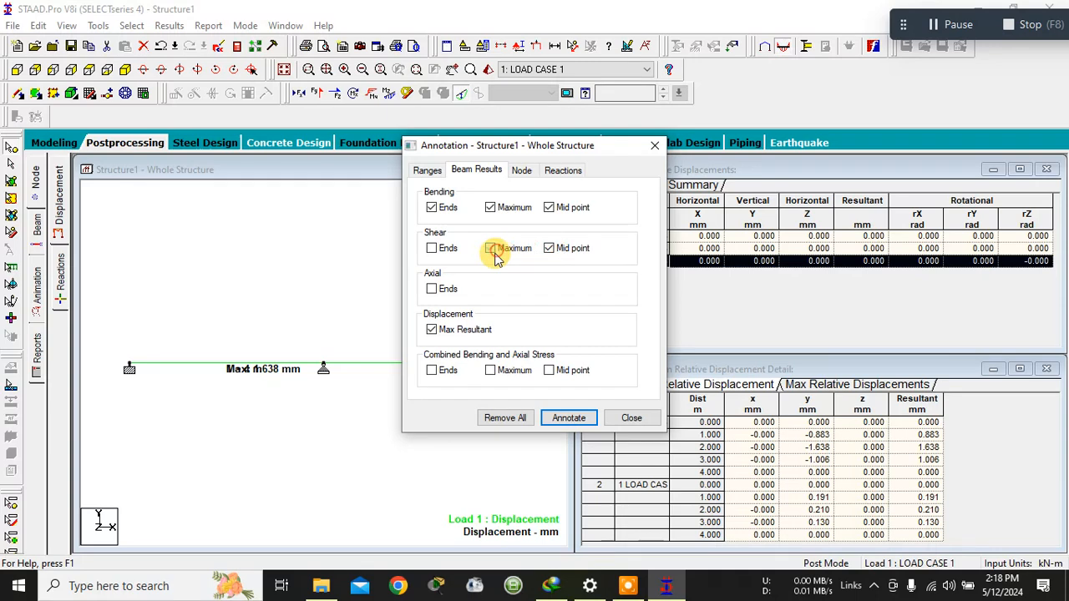
{"action": "left_click", "coordinate": [431, 249]}
{"action": "left_click", "coordinate": [561, 420]}
{"action": "left_click", "coordinate": [640, 327]}
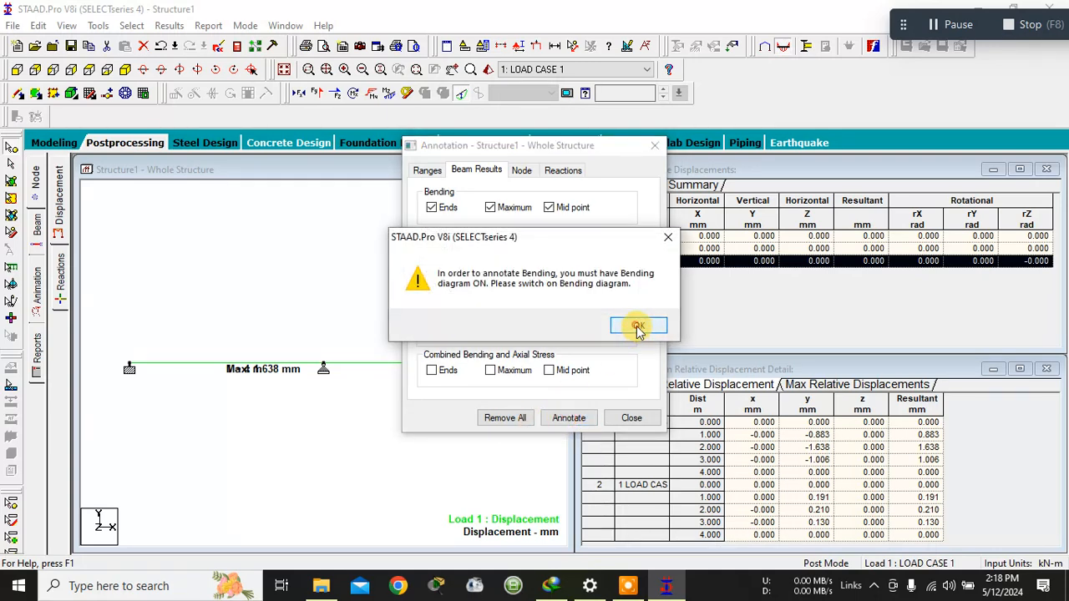
{"action": "left_click", "coordinate": [635, 332]}
{"action": "left_click", "coordinate": [653, 146]}
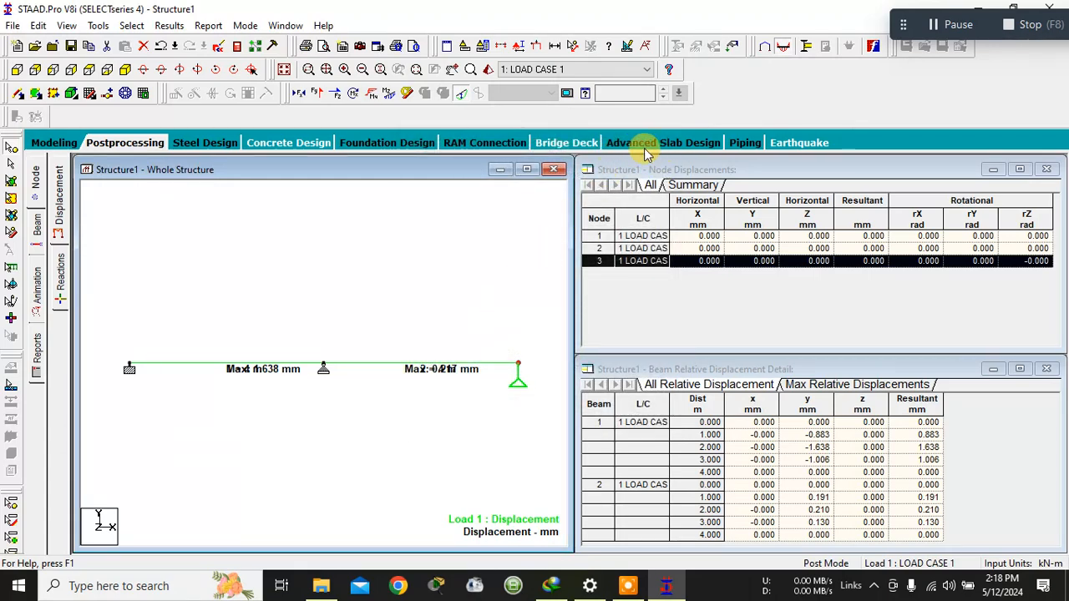
Step: Set the diagram scales to apply immediately and reduce the Displacement result scale to 0.6 mm per m
{"action": "left_click", "coordinate": [626, 47]}
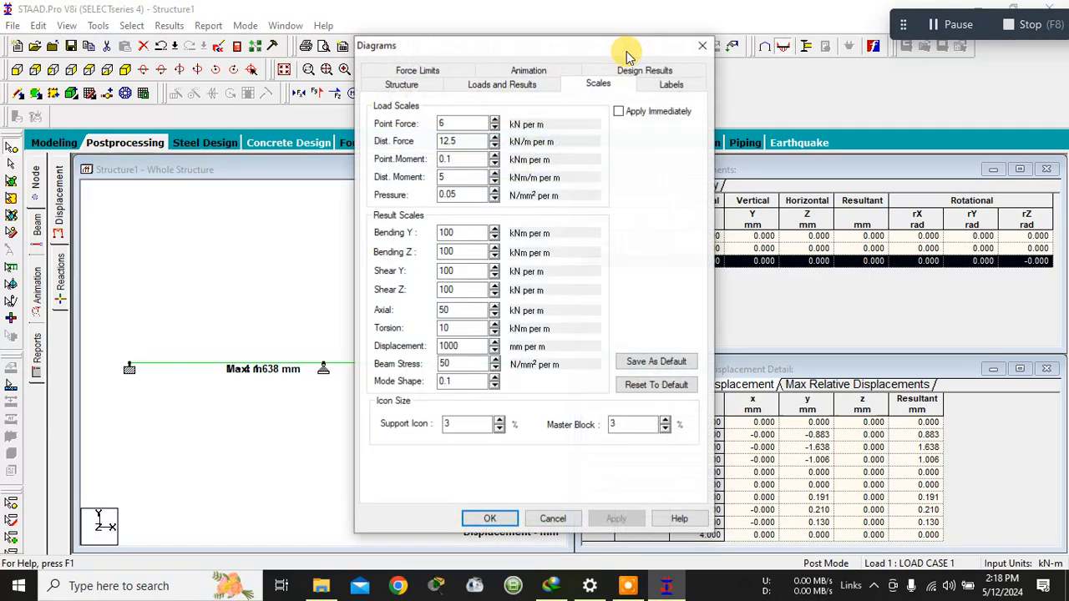
{"action": "left_click_drag", "start_coordinate": [600, 52], "coordinate": [728, 23]}
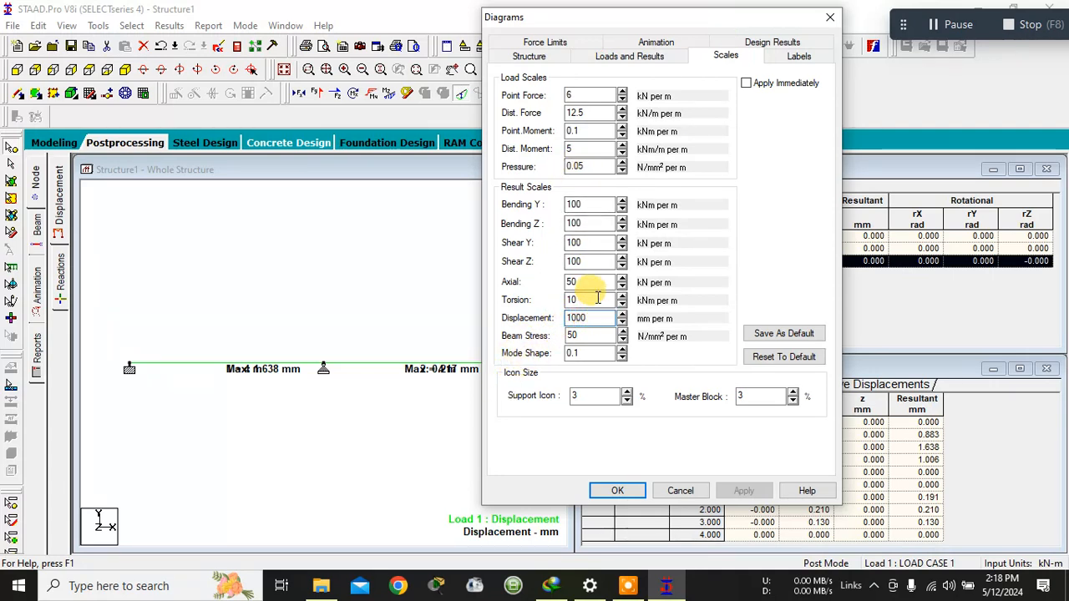
{"action": "left_click", "coordinate": [746, 82]}
{"action": "left_click", "coordinate": [601, 319]}
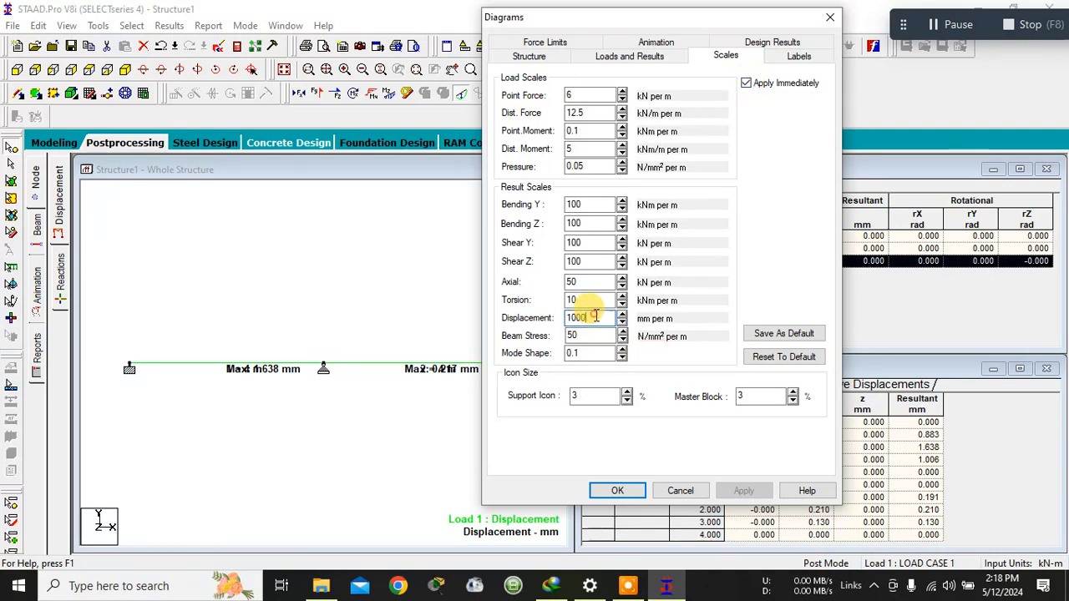
{"action": "left_click", "coordinate": [622, 323]}
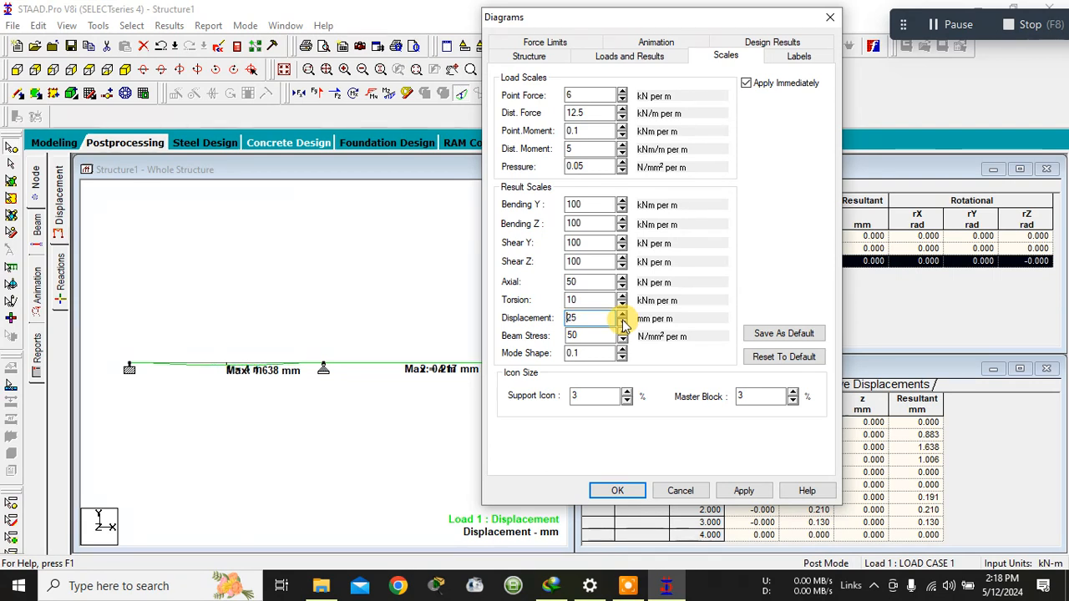
{"action": "left_click", "coordinate": [623, 324]}
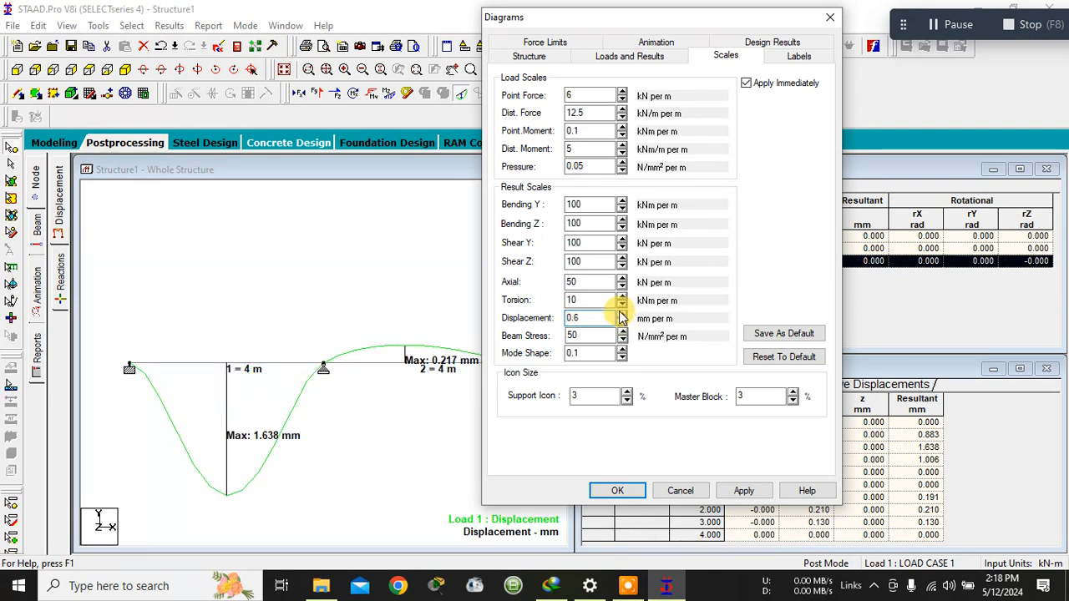
Step: Try larger and smaller Displacement scales against the deflected shape and settle on 0.7 mm per m
{"action": "left_click_drag", "start_coordinate": [622, 19], "coordinate": [786, 32]}
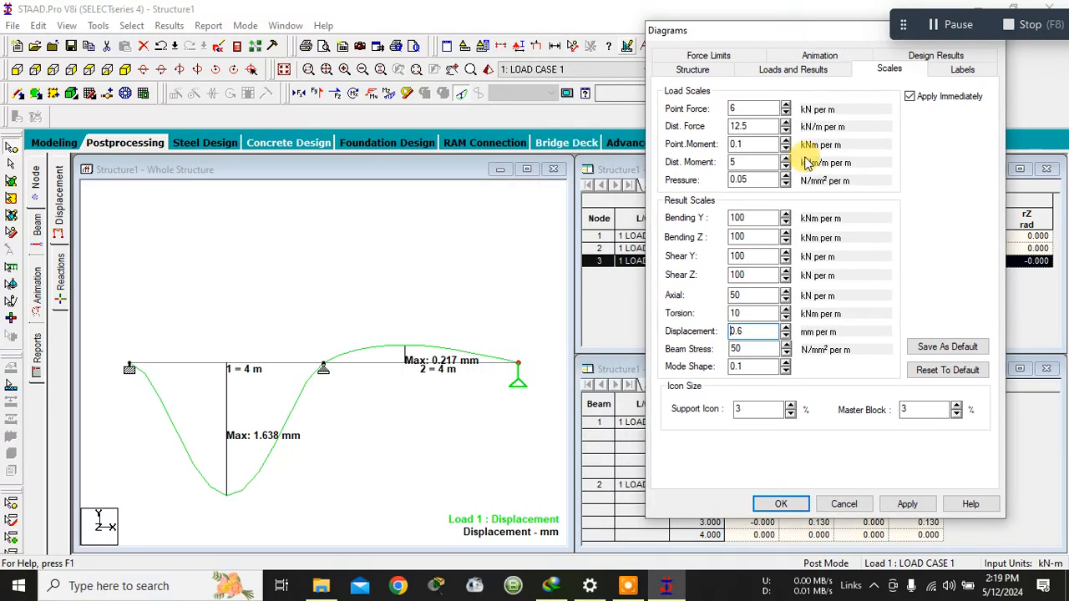
{"action": "left_click", "coordinate": [783, 328]}
{"action": "left_click", "coordinate": [782, 328]}
{"action": "left_click", "coordinate": [784, 328]}
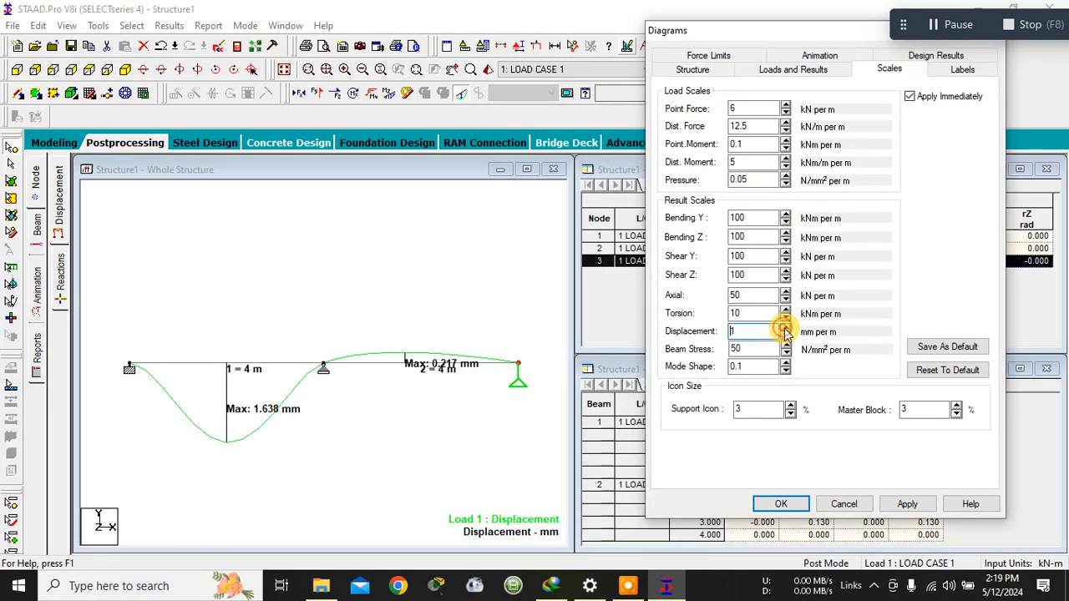
{"action": "left_click", "coordinate": [785, 334]}
{"action": "left_click", "coordinate": [786, 335]}
{"action": "left_click", "coordinate": [786, 334]}
{"action": "left_click", "coordinate": [785, 335]}
{"action": "left_click", "coordinate": [786, 335]}
{"action": "left_click", "coordinate": [786, 335]}
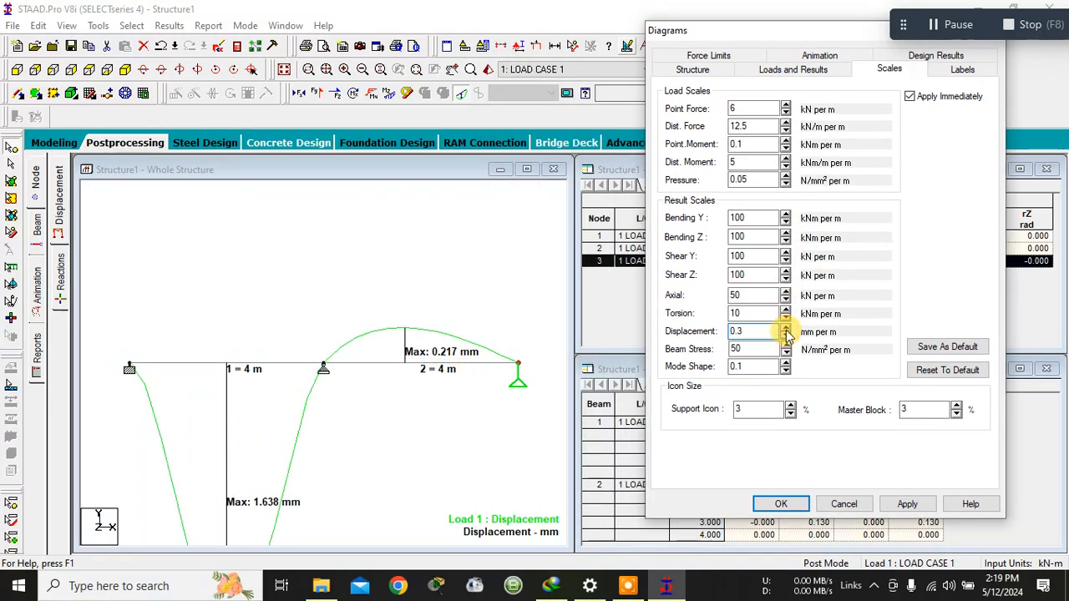
{"action": "left_click", "coordinate": [785, 329]}
{"action": "left_click", "coordinate": [785, 329]}
{"action": "left_click", "coordinate": [785, 329]}
{"action": "left_click", "coordinate": [785, 329]}
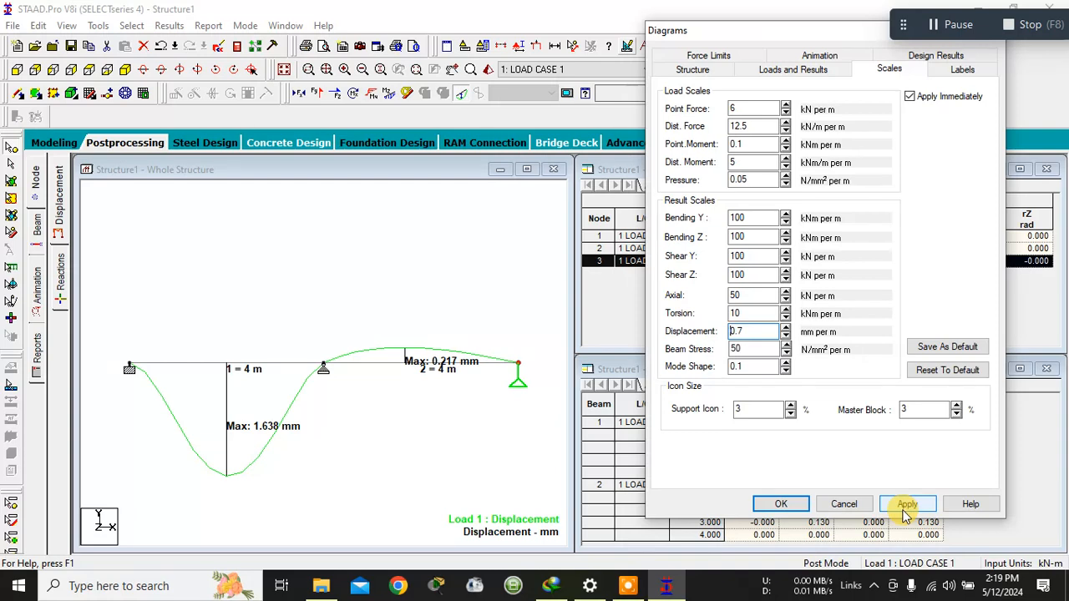
{"action": "left_click", "coordinate": [906, 505]}
{"action": "left_click", "coordinate": [783, 505]}
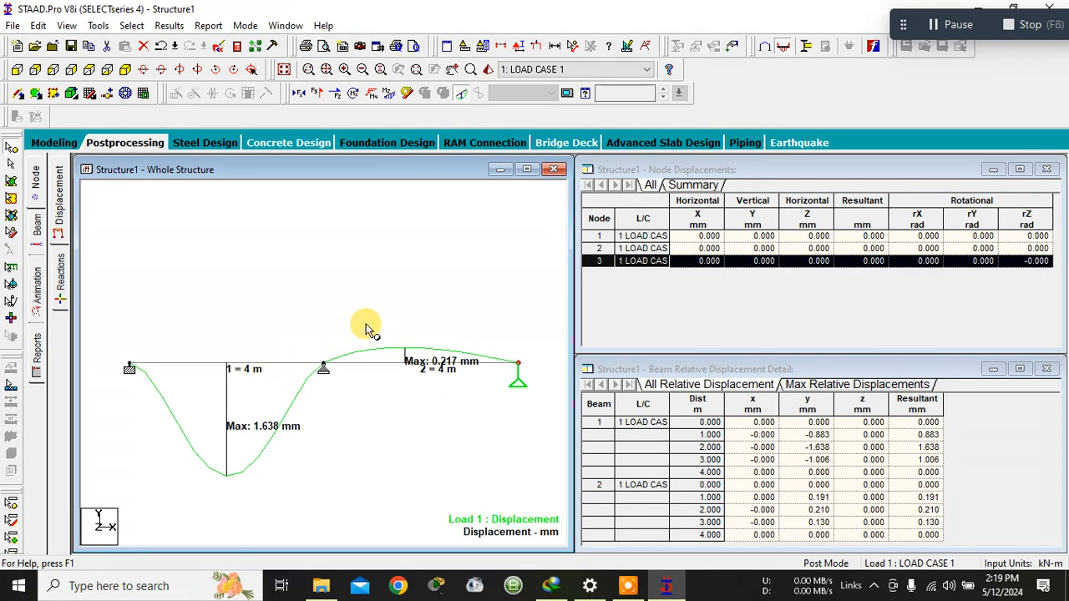
Step: Replace the displacement diagram with the bending Z moment diagram and set its scale to 10 kNm per m
{"action": "left_click", "coordinate": [465, 94]}
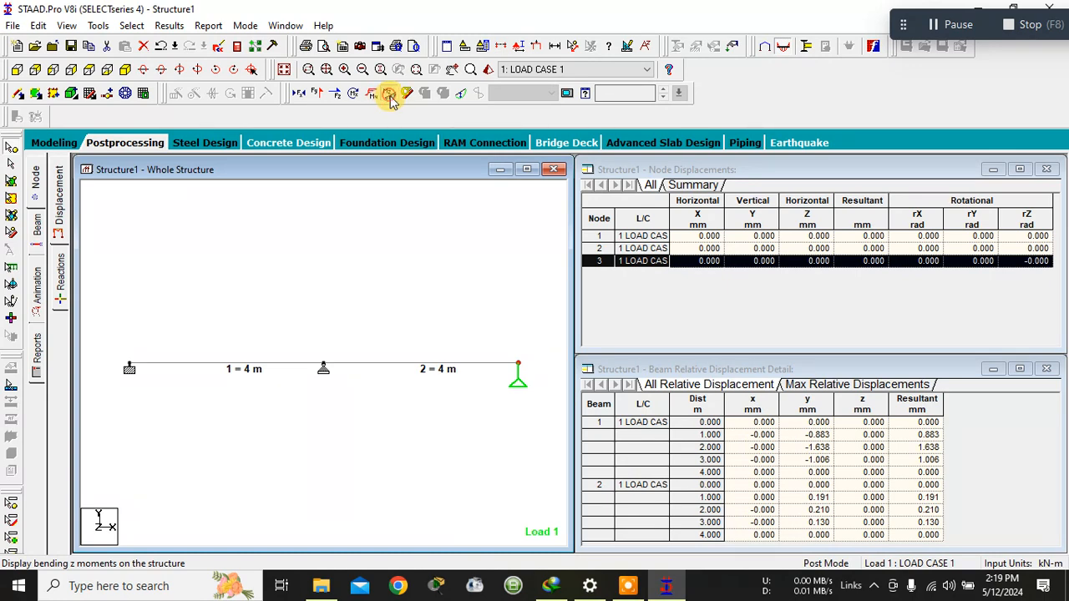
{"action": "left_click", "coordinate": [390, 94]}
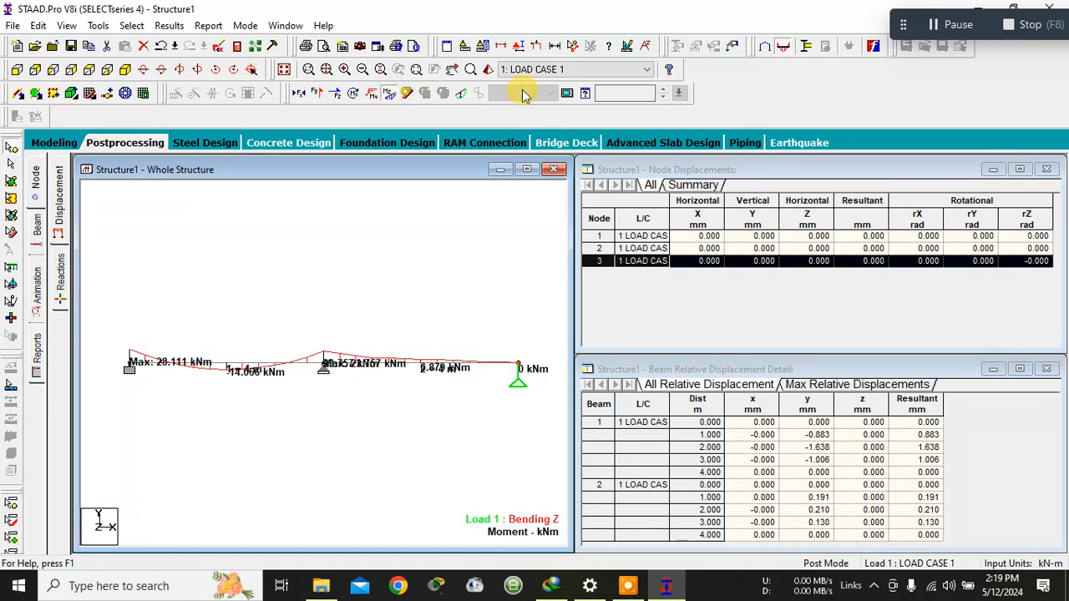
{"action": "left_click", "coordinate": [628, 46]}
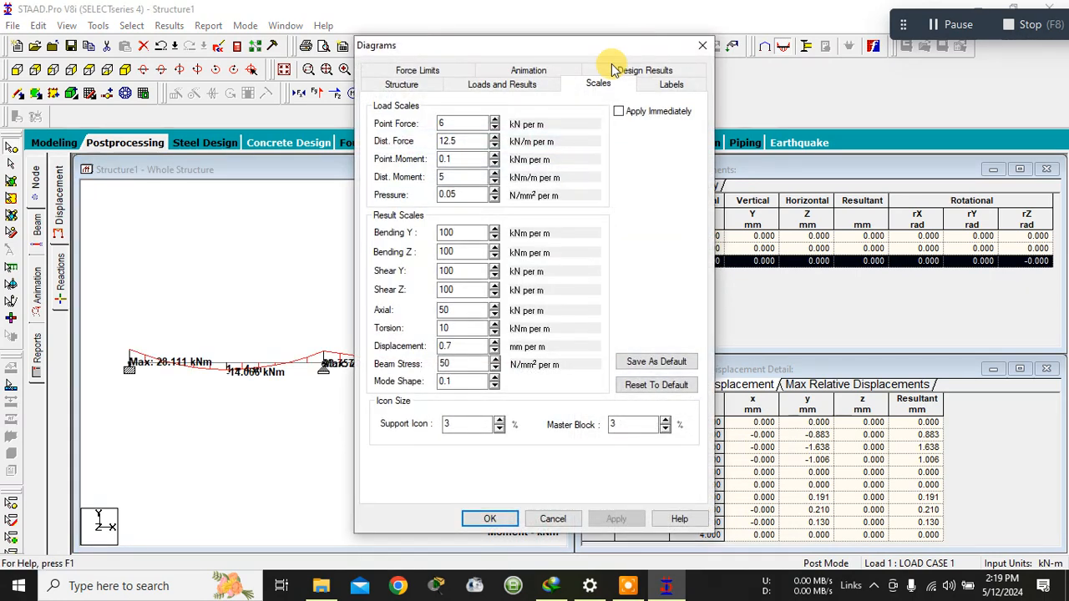
{"action": "left_click_drag", "start_coordinate": [535, 48], "coordinate": [757, 25]}
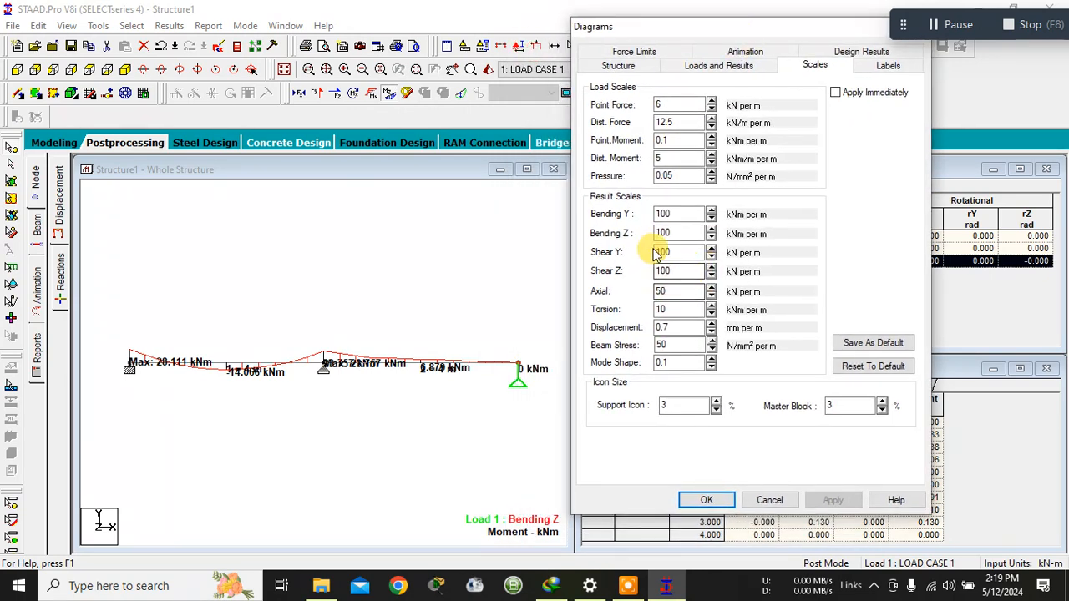
{"action": "left_click_drag", "start_coordinate": [676, 233], "coordinate": [633, 235]}
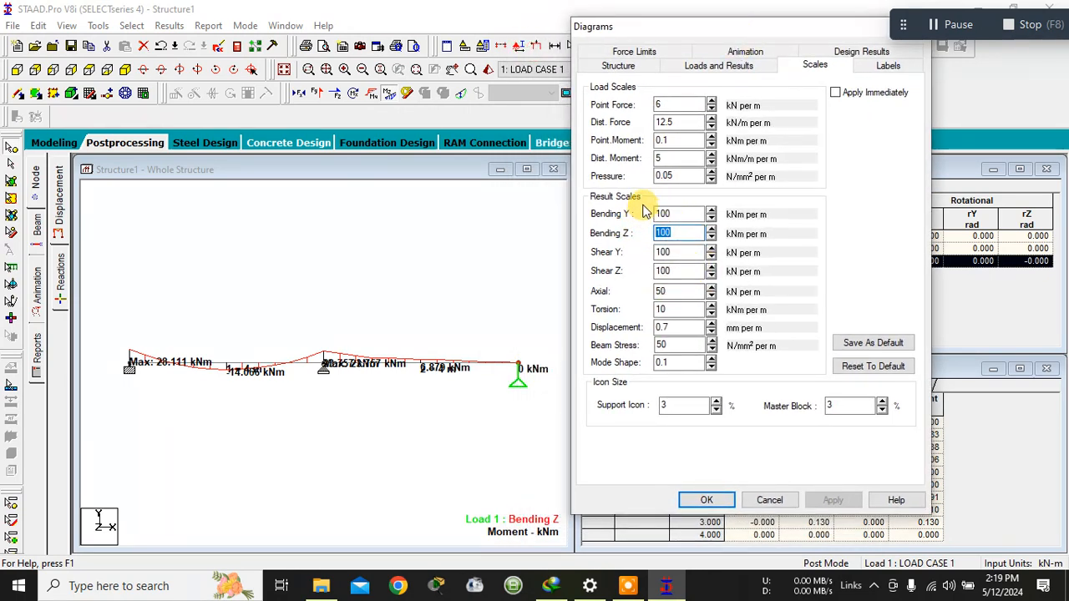
{"action": "type", "text": "10"}
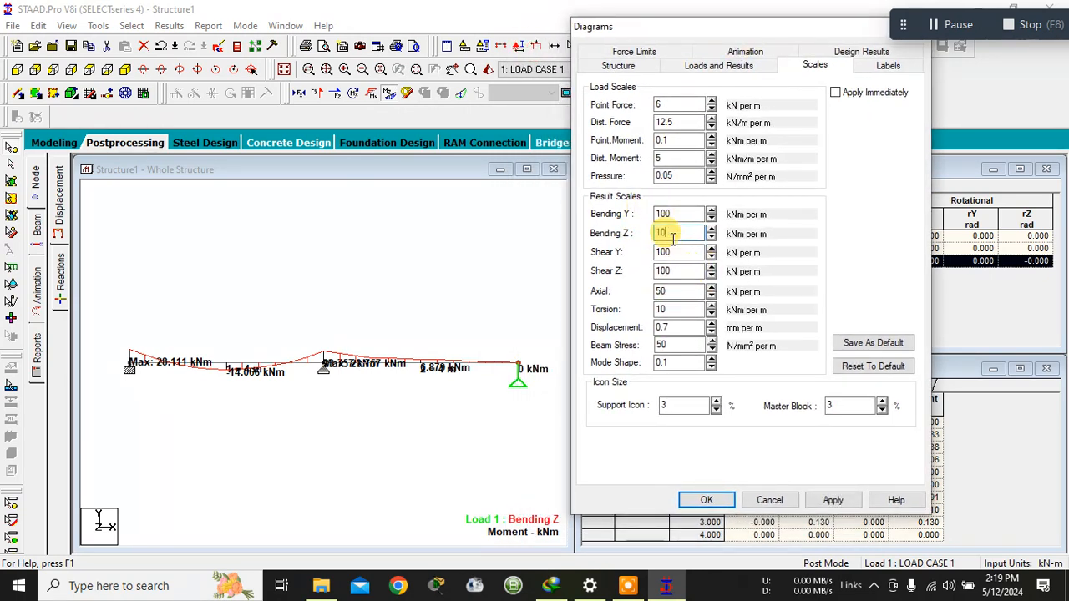
{"action": "left_click", "coordinate": [831, 502]}
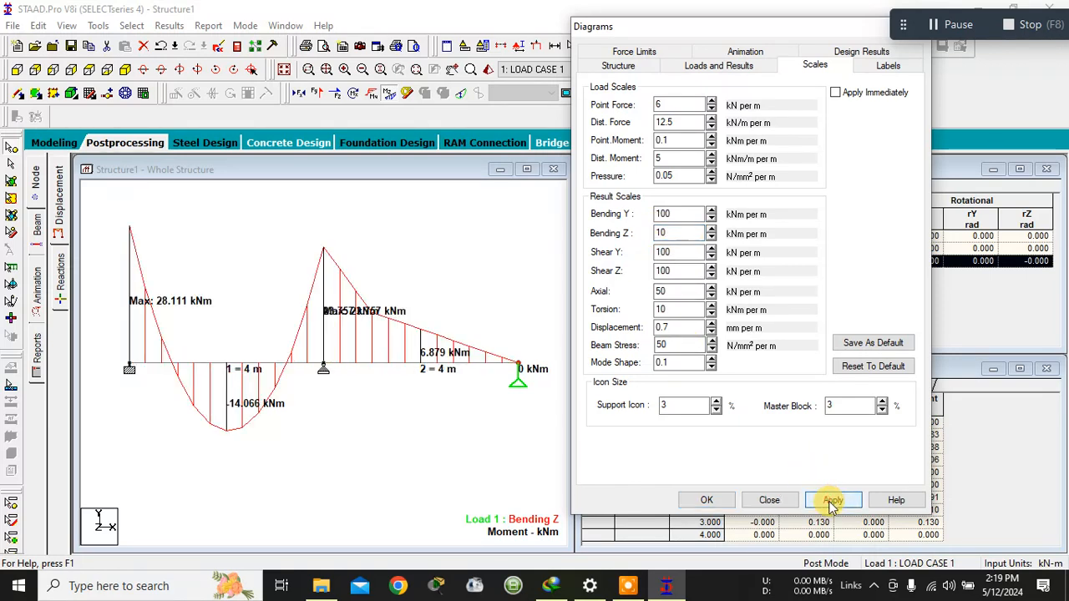
Step: Set the Bending Z scale to 8 kNm per m with changes applied immediately, and switch the bending Z diagram off
{"action": "left_click", "coordinate": [836, 92]}
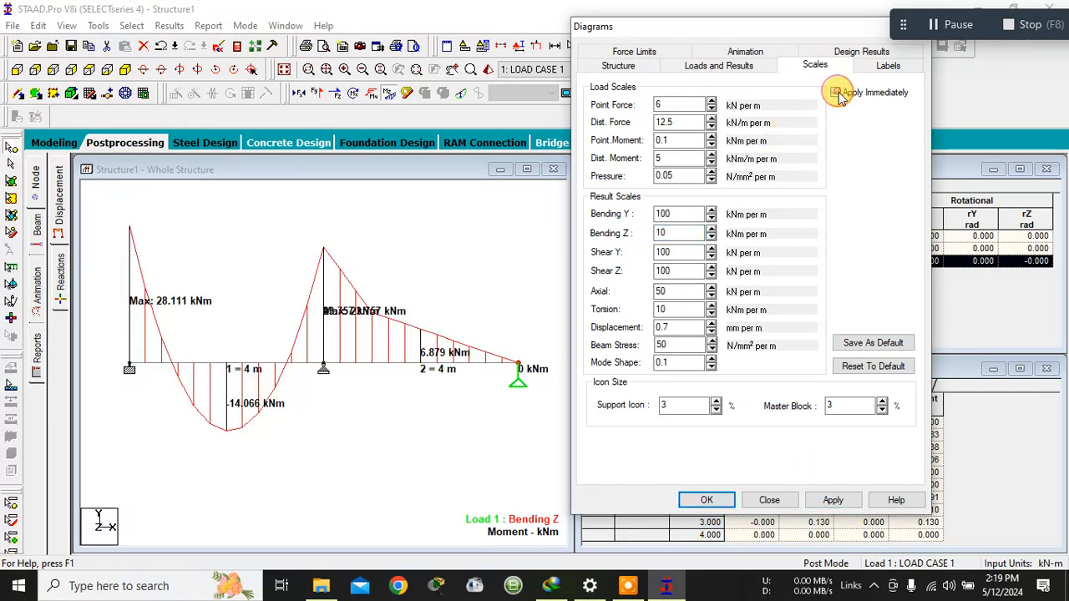
{"action": "left_click", "coordinate": [711, 230]}
{"action": "left_click", "coordinate": [711, 230]}
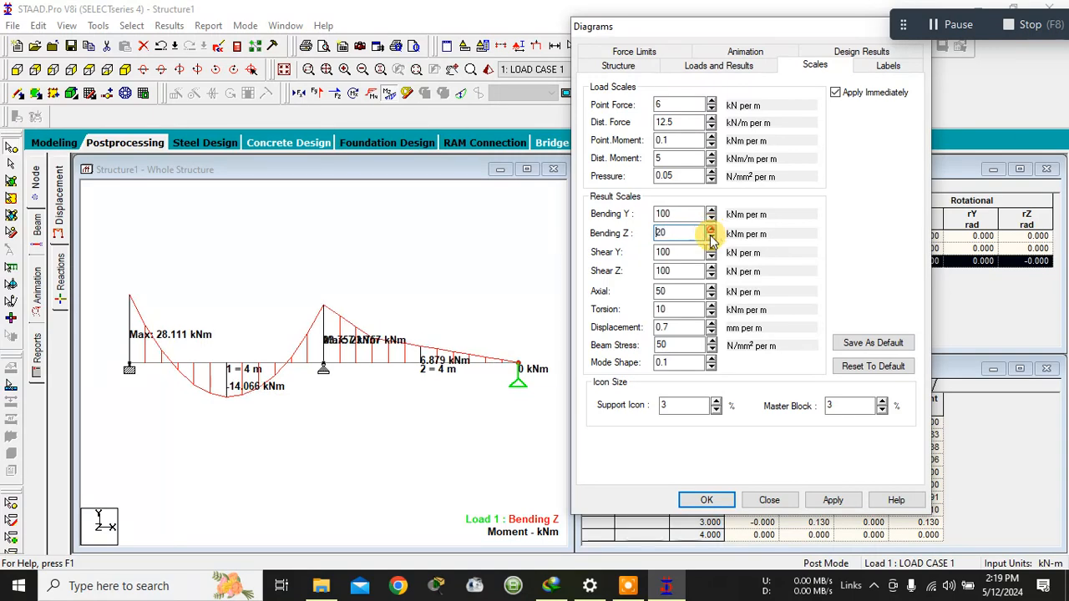
{"action": "left_click", "coordinate": [711, 236]}
{"action": "left_click", "coordinate": [711, 237]}
{"action": "left_click", "coordinate": [711, 238]}
{"action": "left_click", "coordinate": [711, 238]}
{"action": "left_click", "coordinate": [711, 238]}
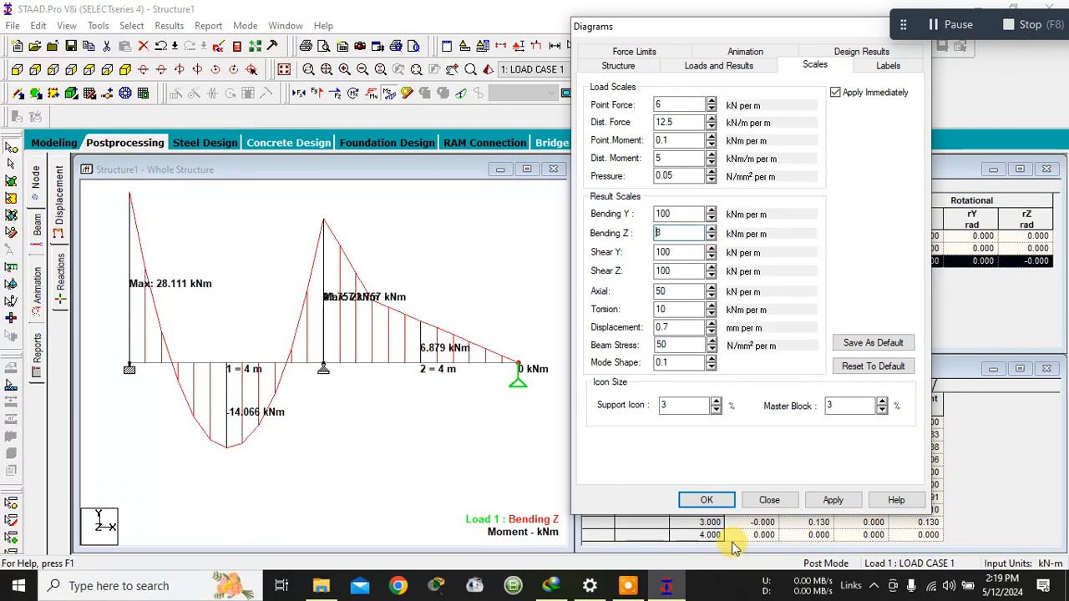
{"action": "left_click", "coordinate": [723, 501]}
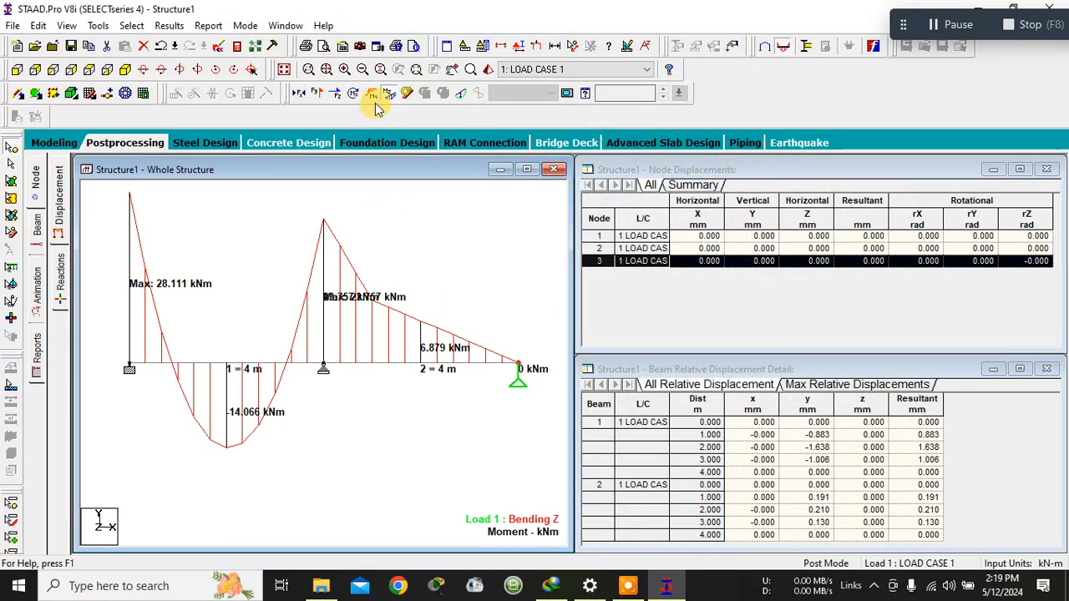
{"action": "left_click", "coordinate": [390, 93]}
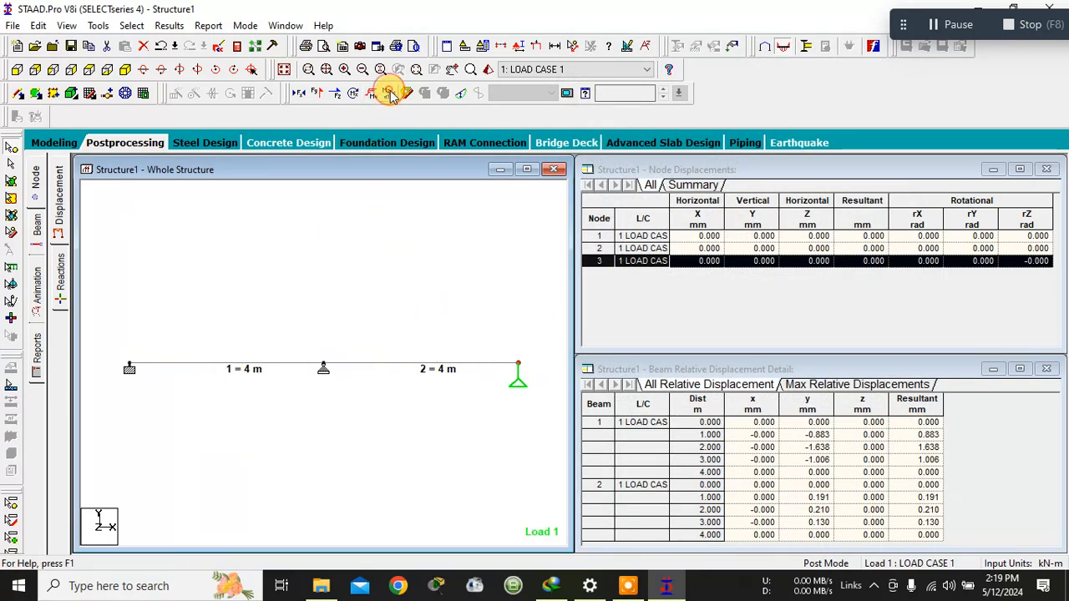
Step: Display the Shear Y force diagram on the beams and set its result scale to 10 kN per m
{"action": "left_click", "coordinate": [317, 93]}
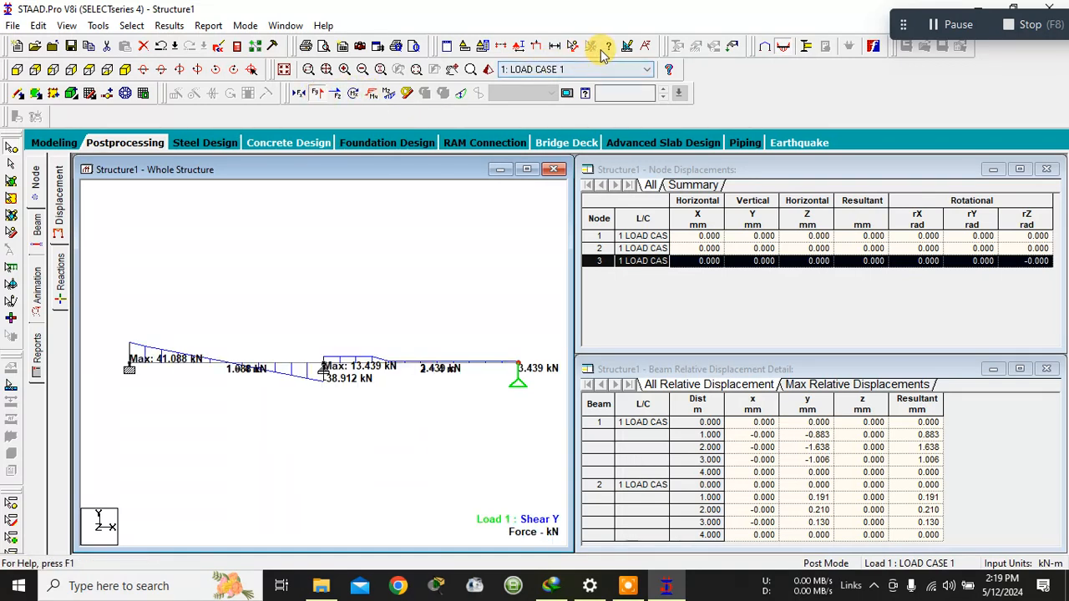
{"action": "left_click", "coordinate": [628, 48]}
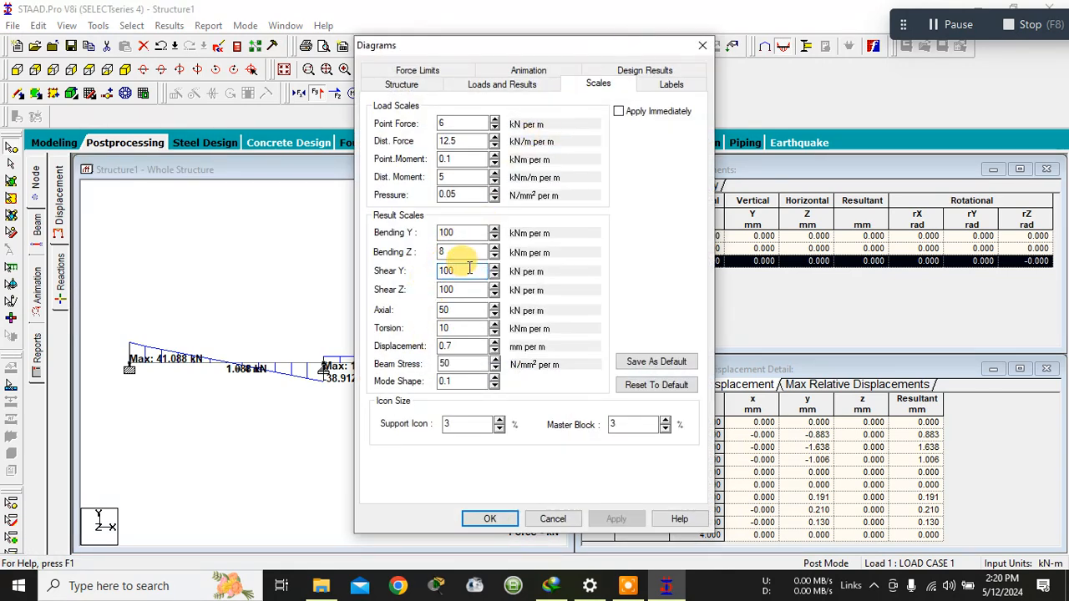
{"action": "left_click", "coordinate": [616, 519]}
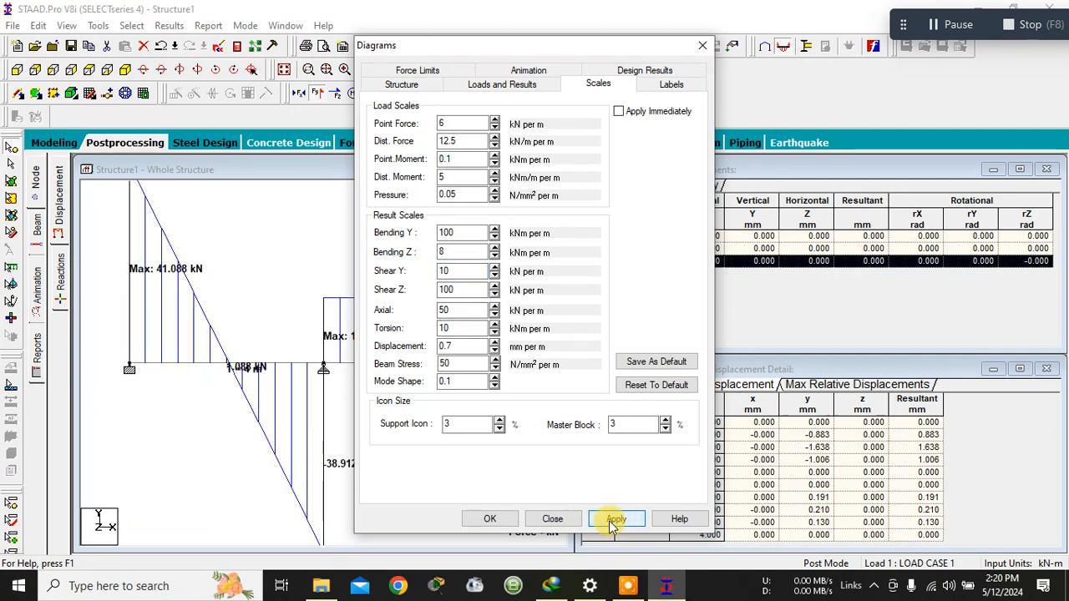
{"action": "left_click", "coordinate": [507, 524]}
{"action": "scroll", "coordinate": [463, 347], "scroll_direction": "down", "scroll_amount": 3}
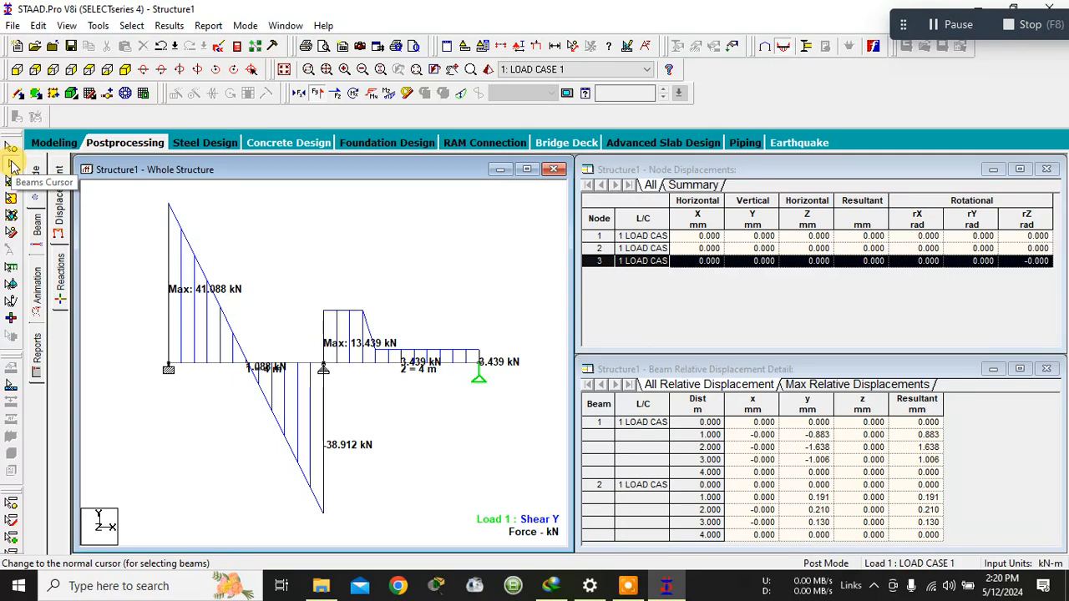
Step: Open the shear and bending results of beam 1 and place them clear of the beam's shear diagram
{"action": "left_click", "coordinate": [211, 366]}
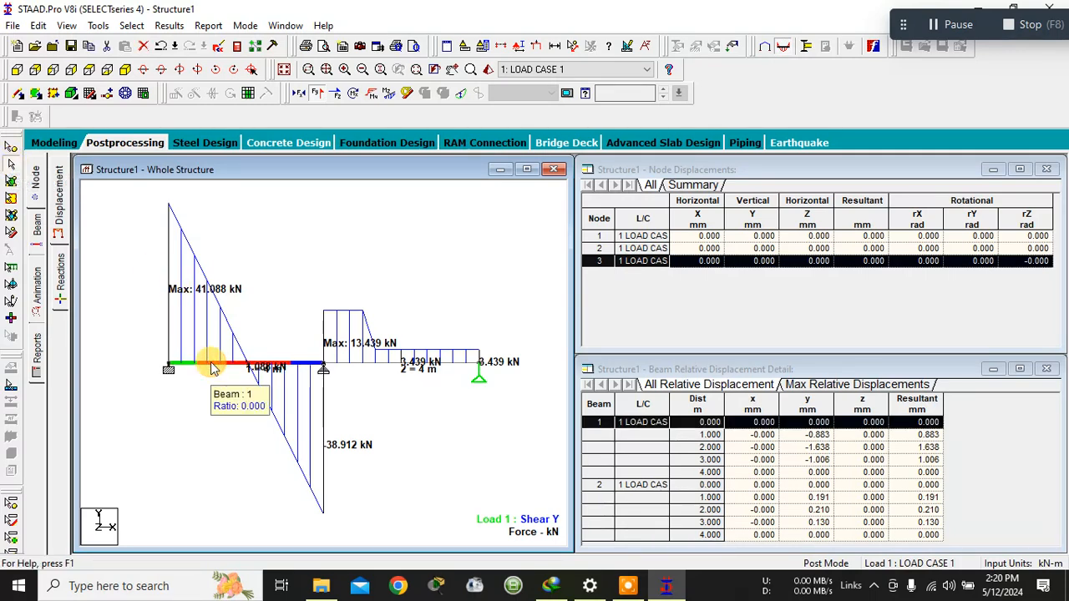
{"action": "double_click", "coordinate": [211, 368]}
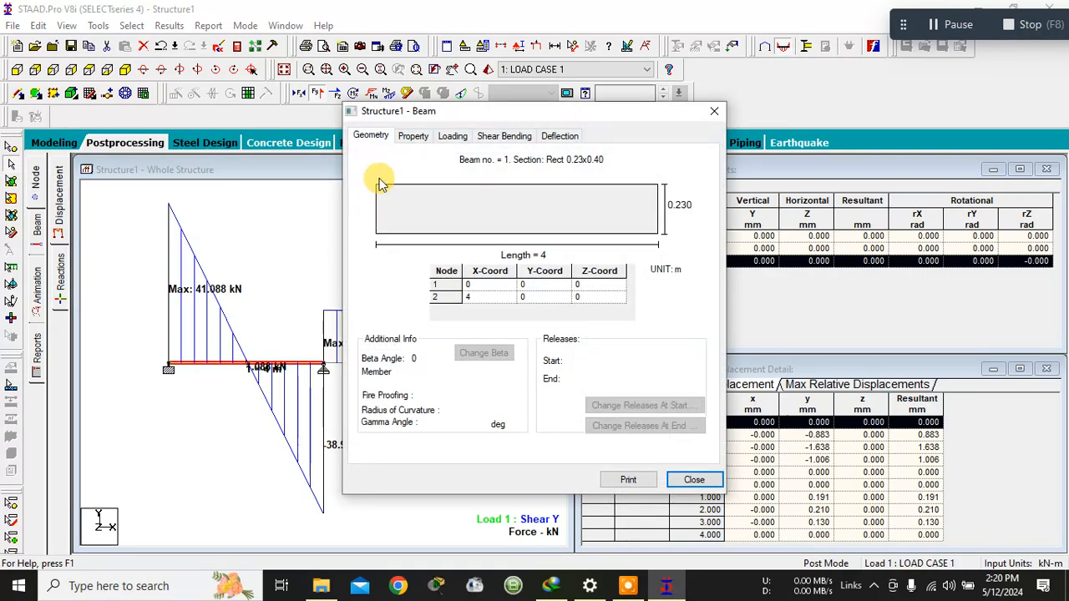
{"action": "left_click", "coordinate": [501, 139]}
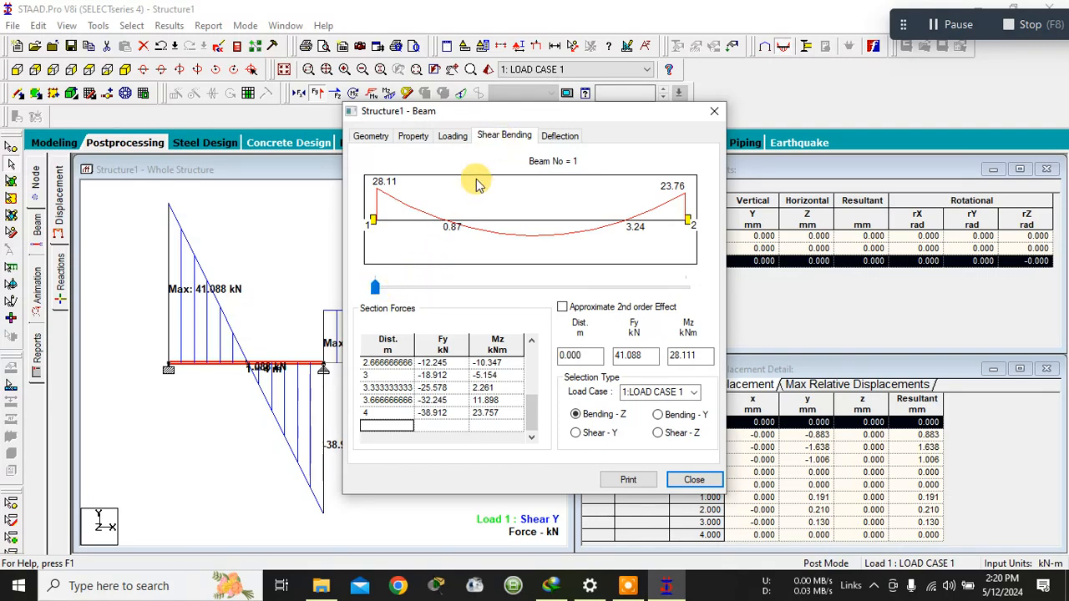
{"action": "left_click_drag", "start_coordinate": [459, 111], "coordinate": [608, 110]}
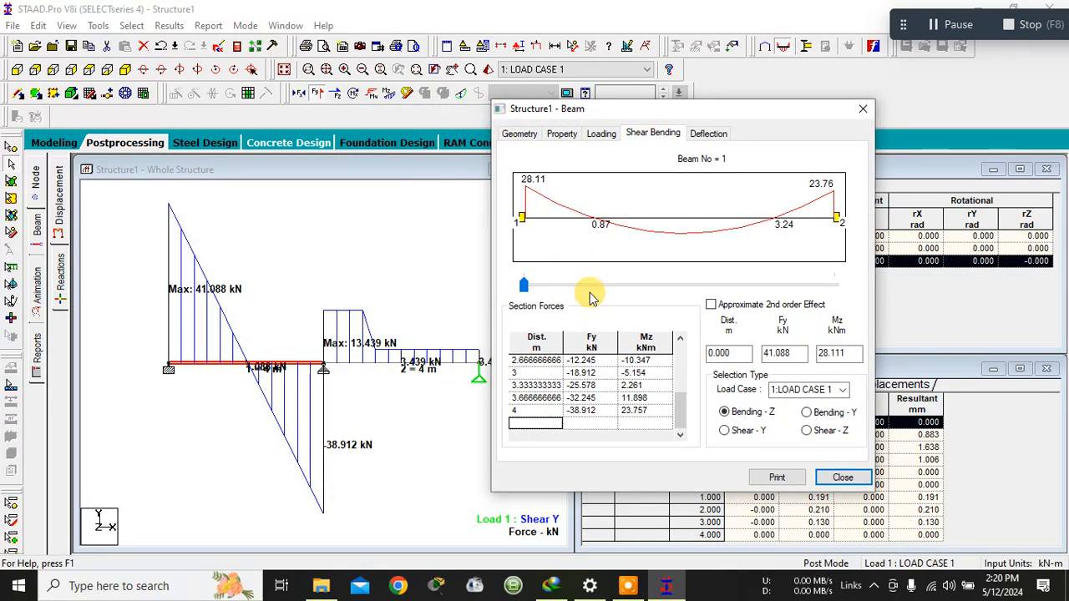
Step: Examine shear Fy and moment Mz along beam 1, check both at a distance of 2 m, and close the beam results
{"action": "left_click", "coordinate": [523, 286]}
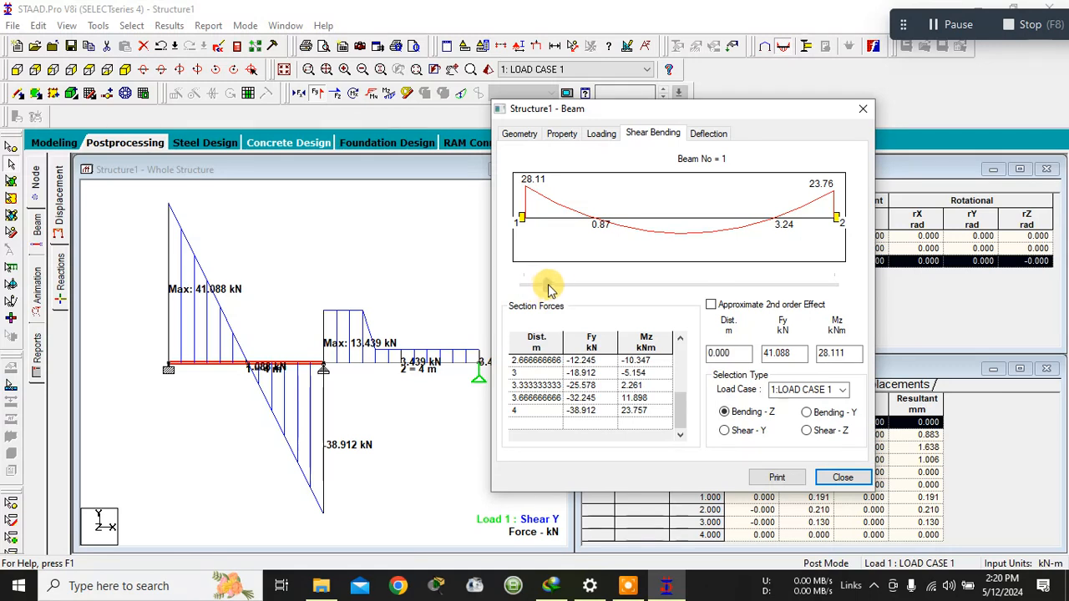
{"action": "left_click_drag", "start_coordinate": [551, 289], "coordinate": [646, 286]}
{"action": "left_click_drag", "start_coordinate": [734, 352], "coordinate": [704, 357]}
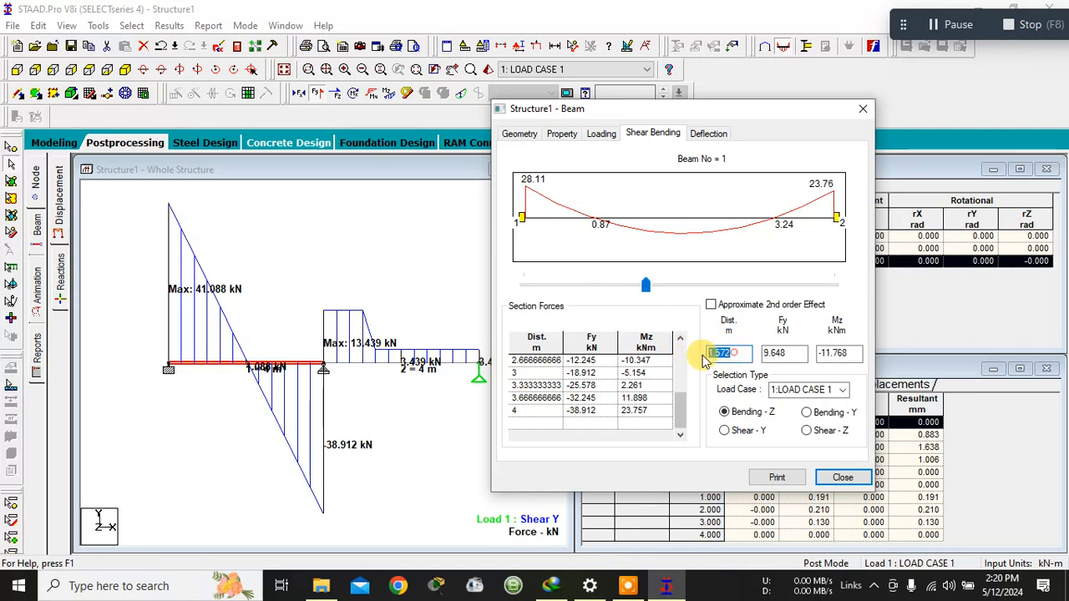
{"action": "type", "text": "2"}
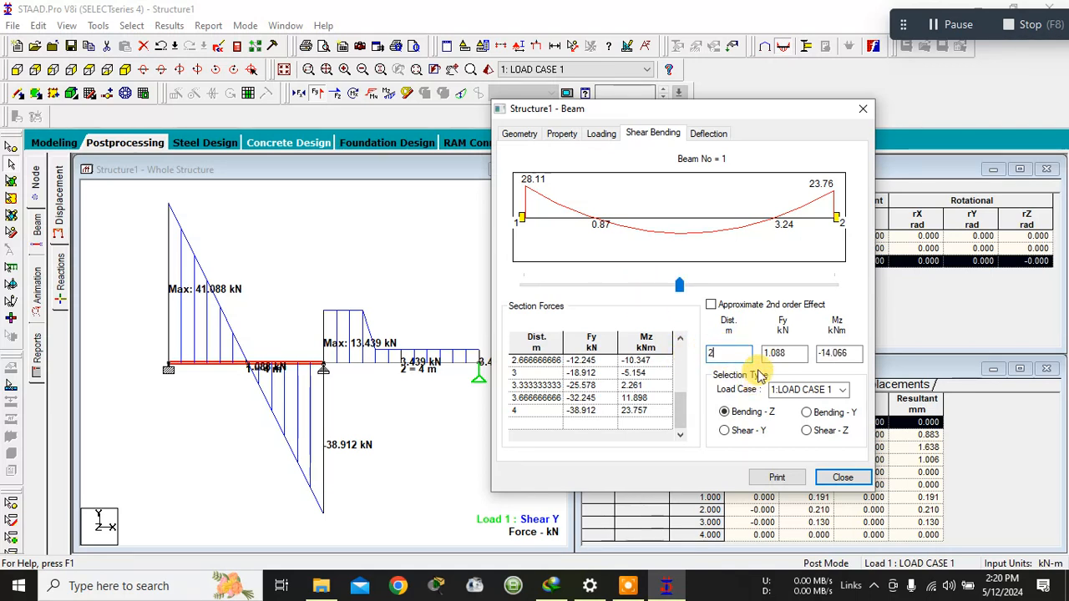
{"action": "left_click_drag", "start_coordinate": [793, 352], "coordinate": [767, 354]}
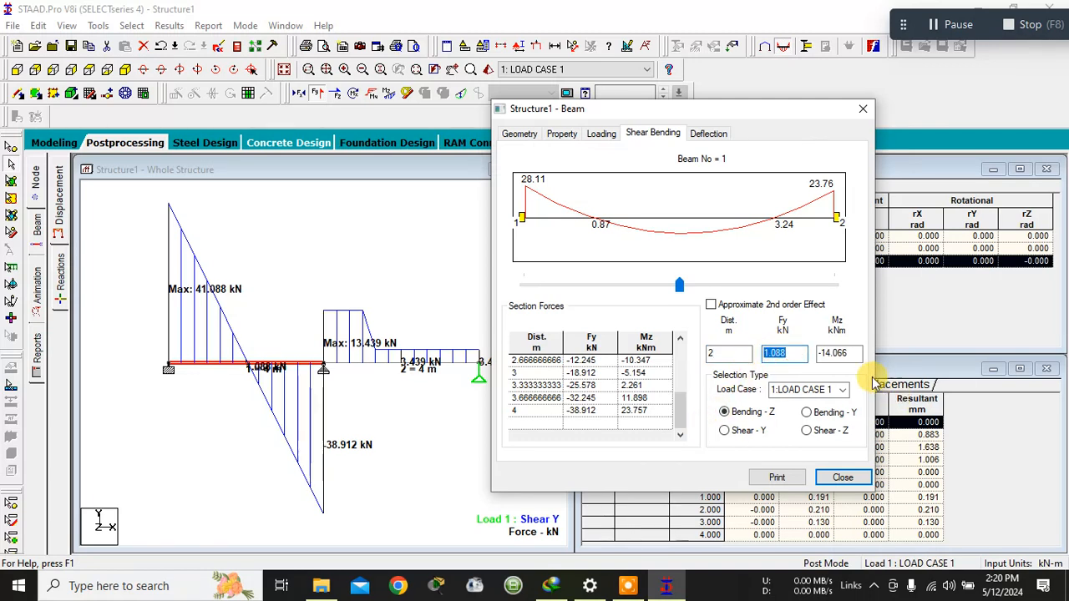
{"action": "left_click_drag", "start_coordinate": [850, 352], "coordinate": [819, 354]}
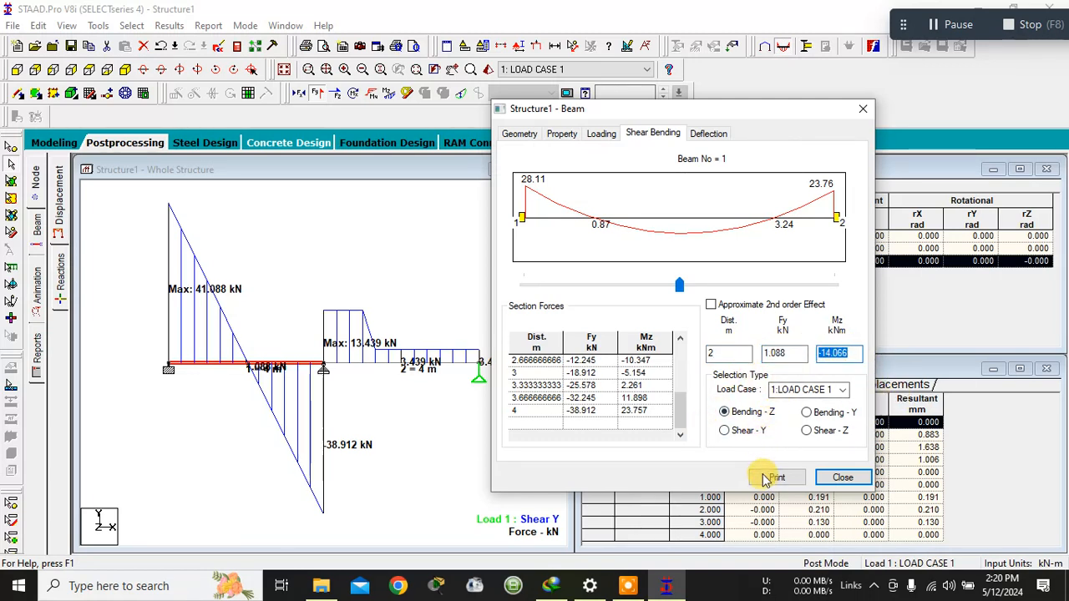
{"action": "left_click", "coordinate": [839, 479]}
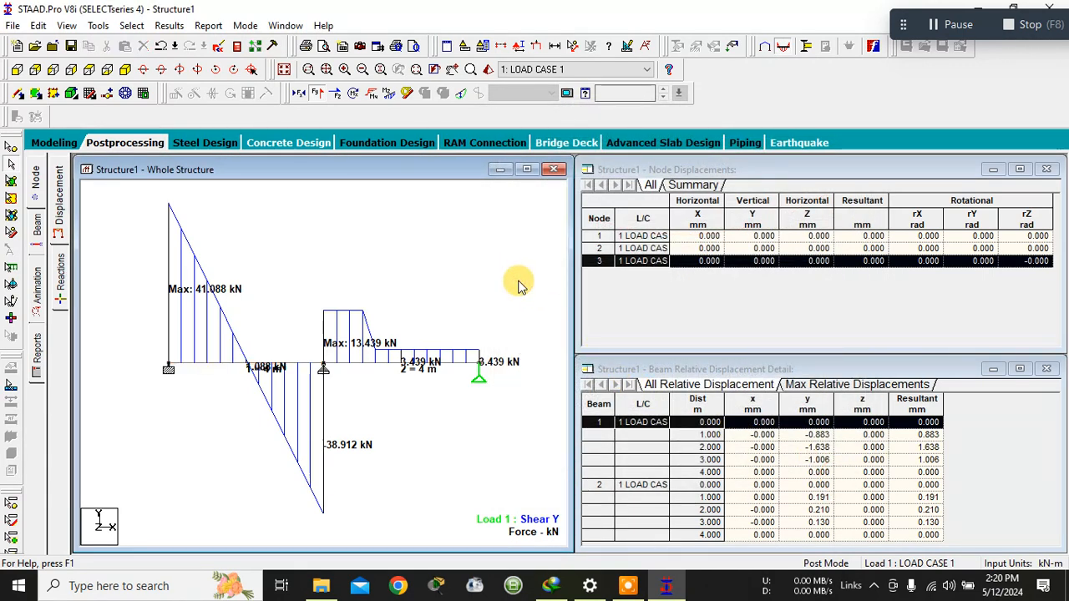